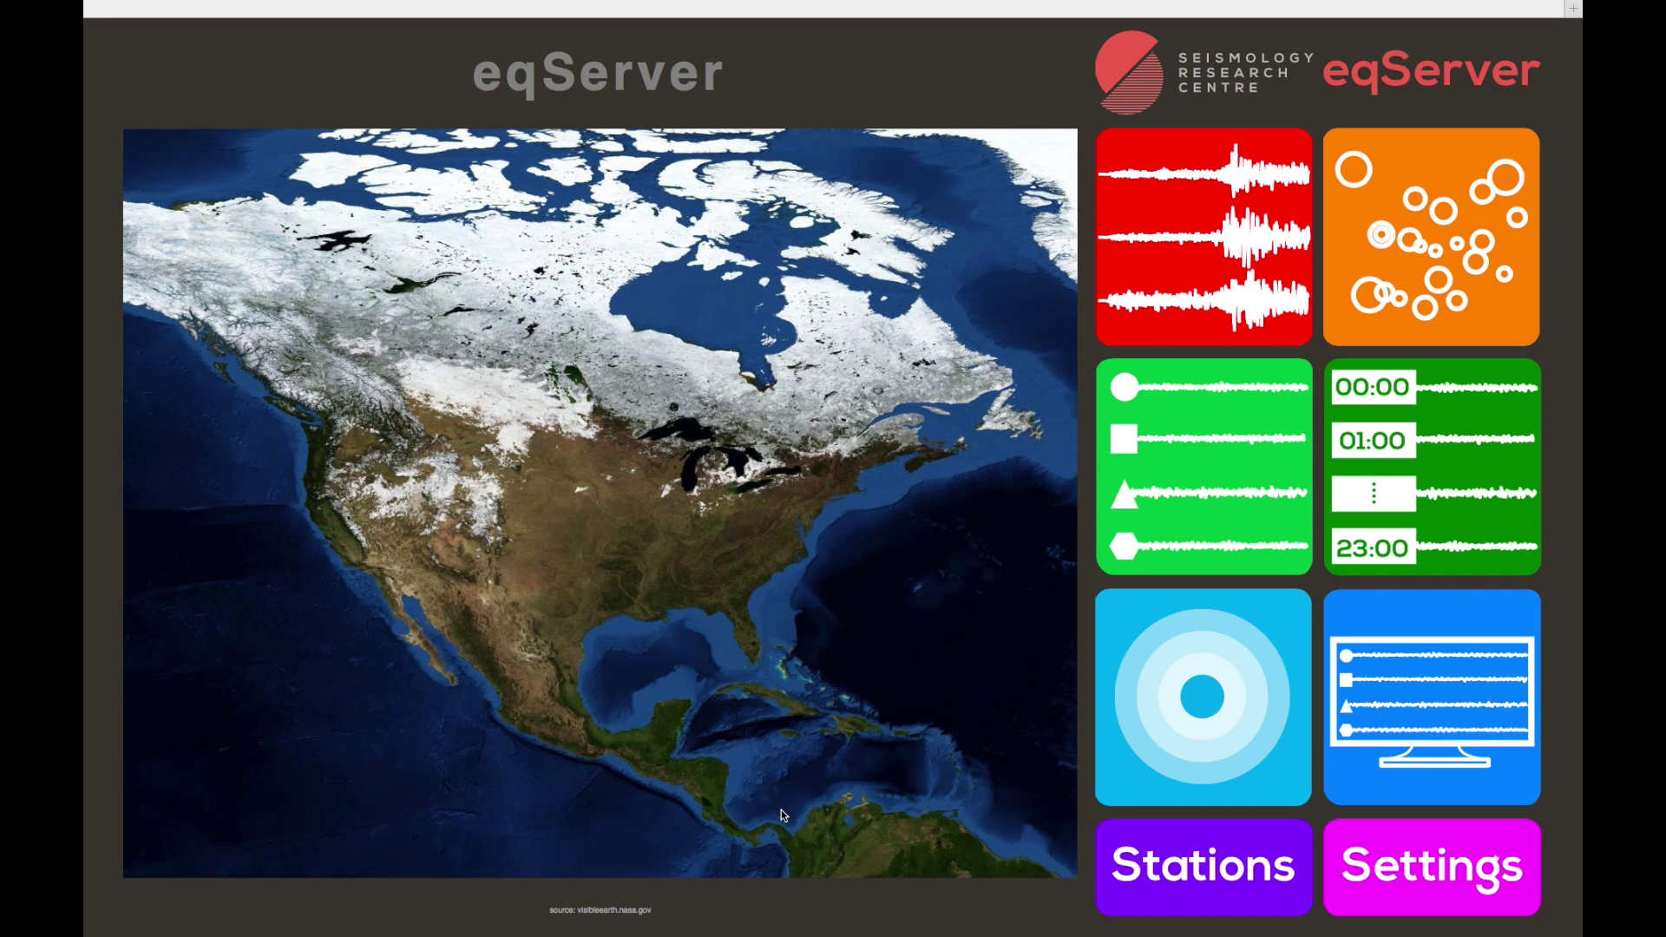
Redefine the main network map so its area covers the whole of Australia including Tasmania, and return to the home page.
click(1436, 865)
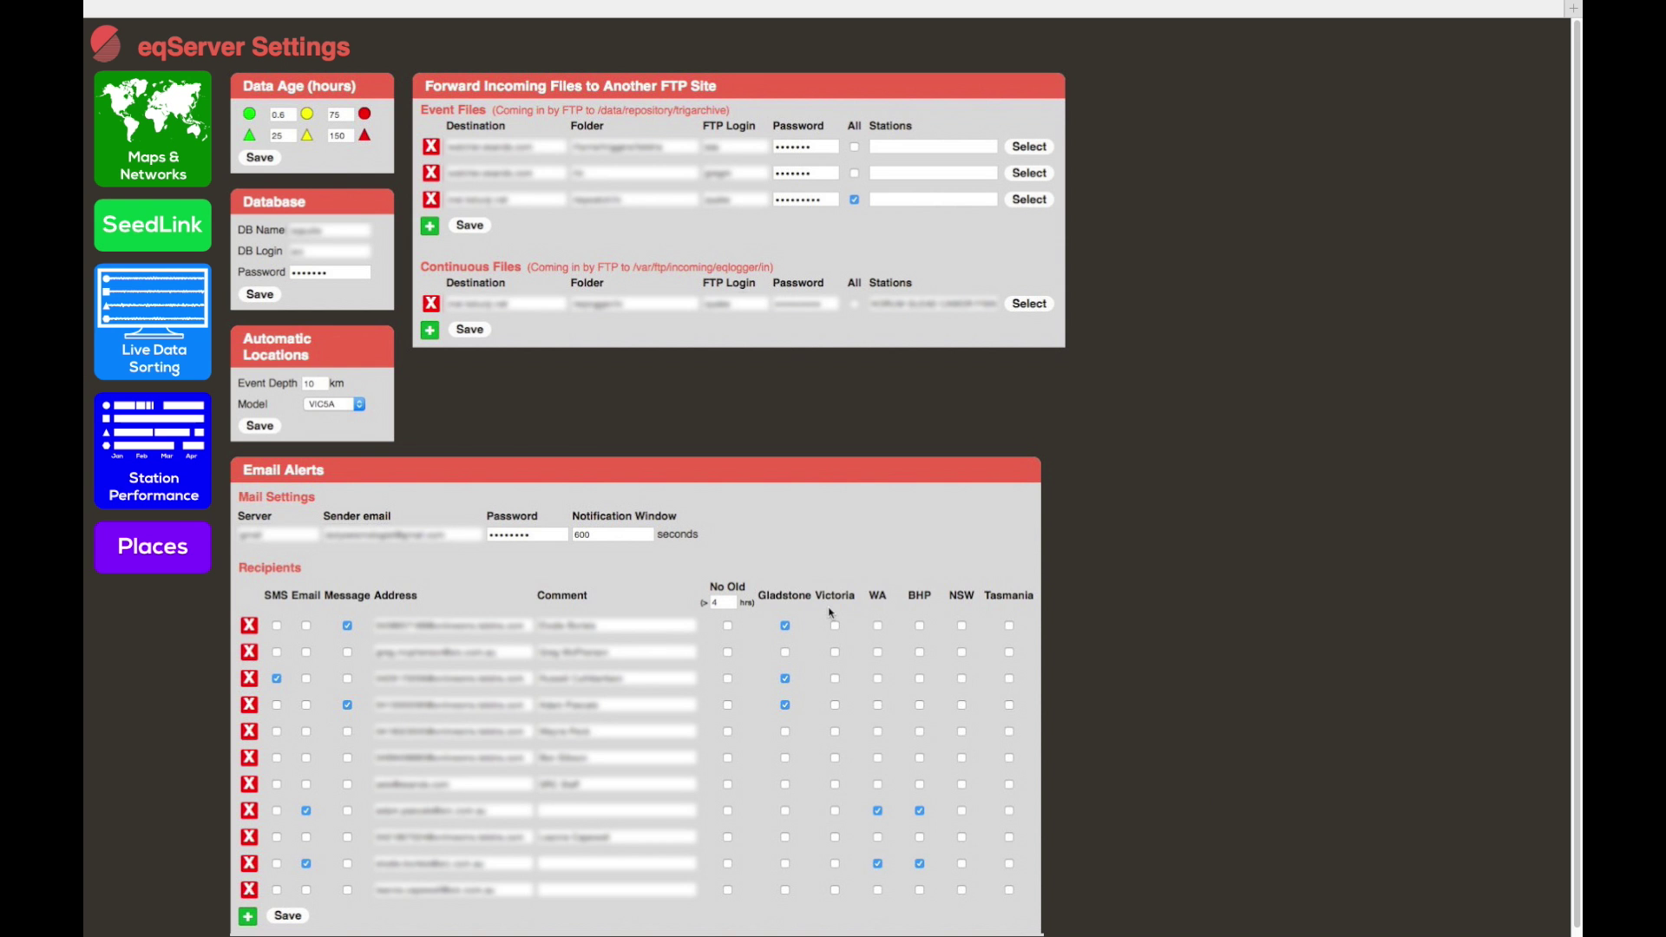
click(152, 156)
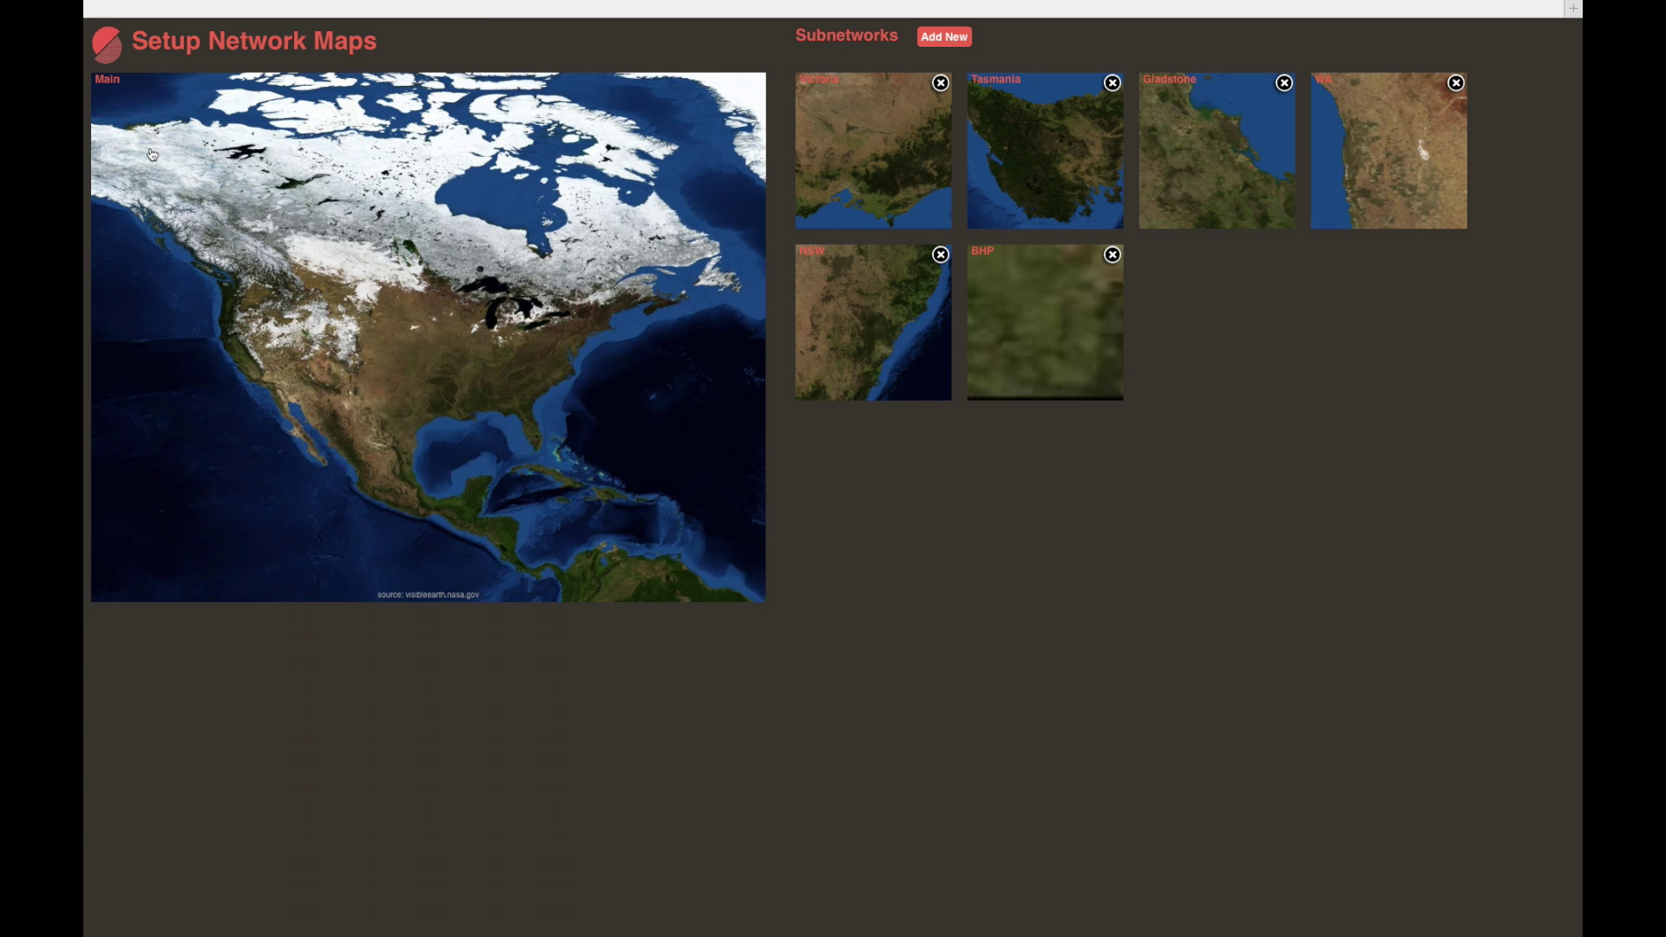
click(401, 269)
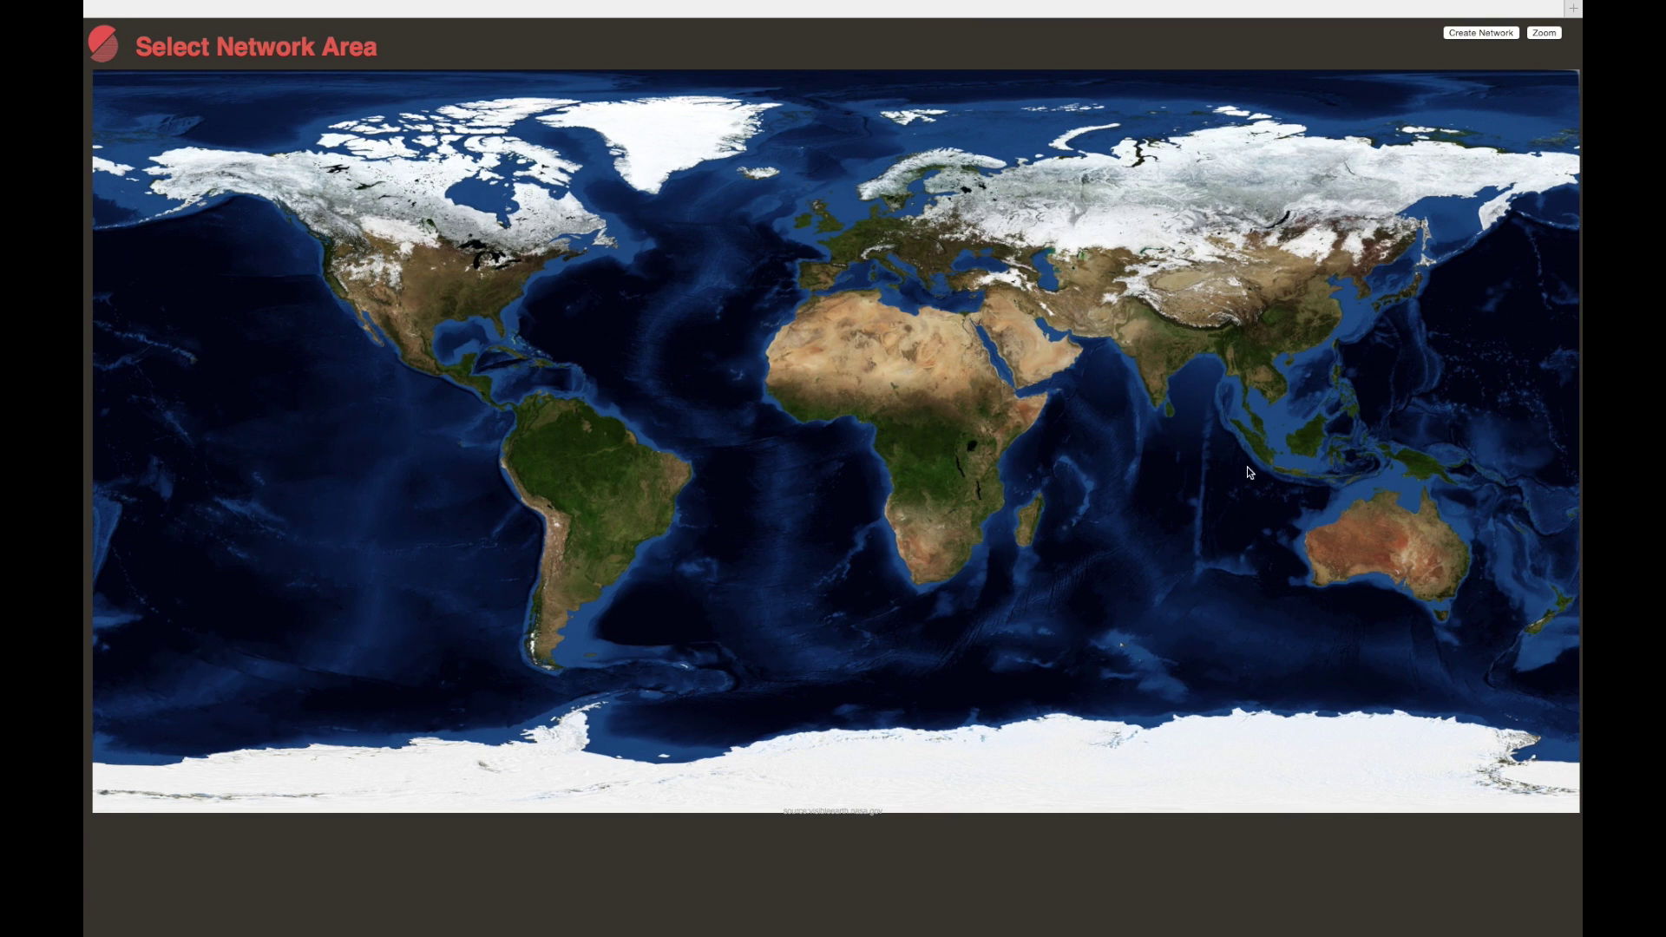
drag(1271, 470, 1478, 628)
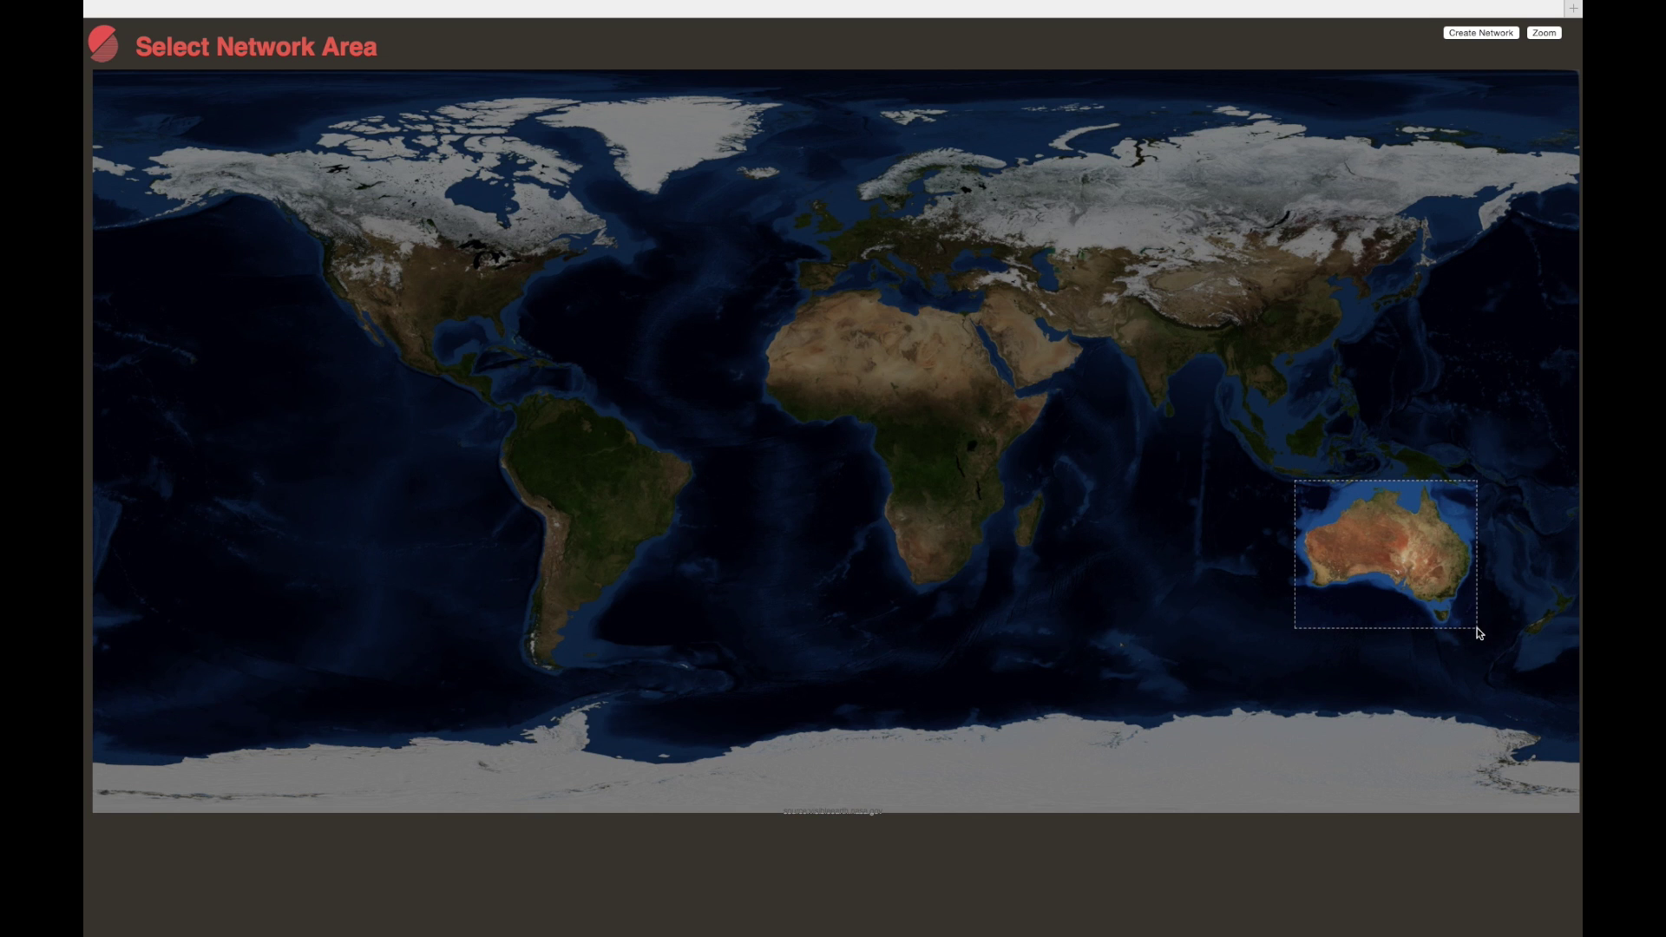
click(1481, 33)
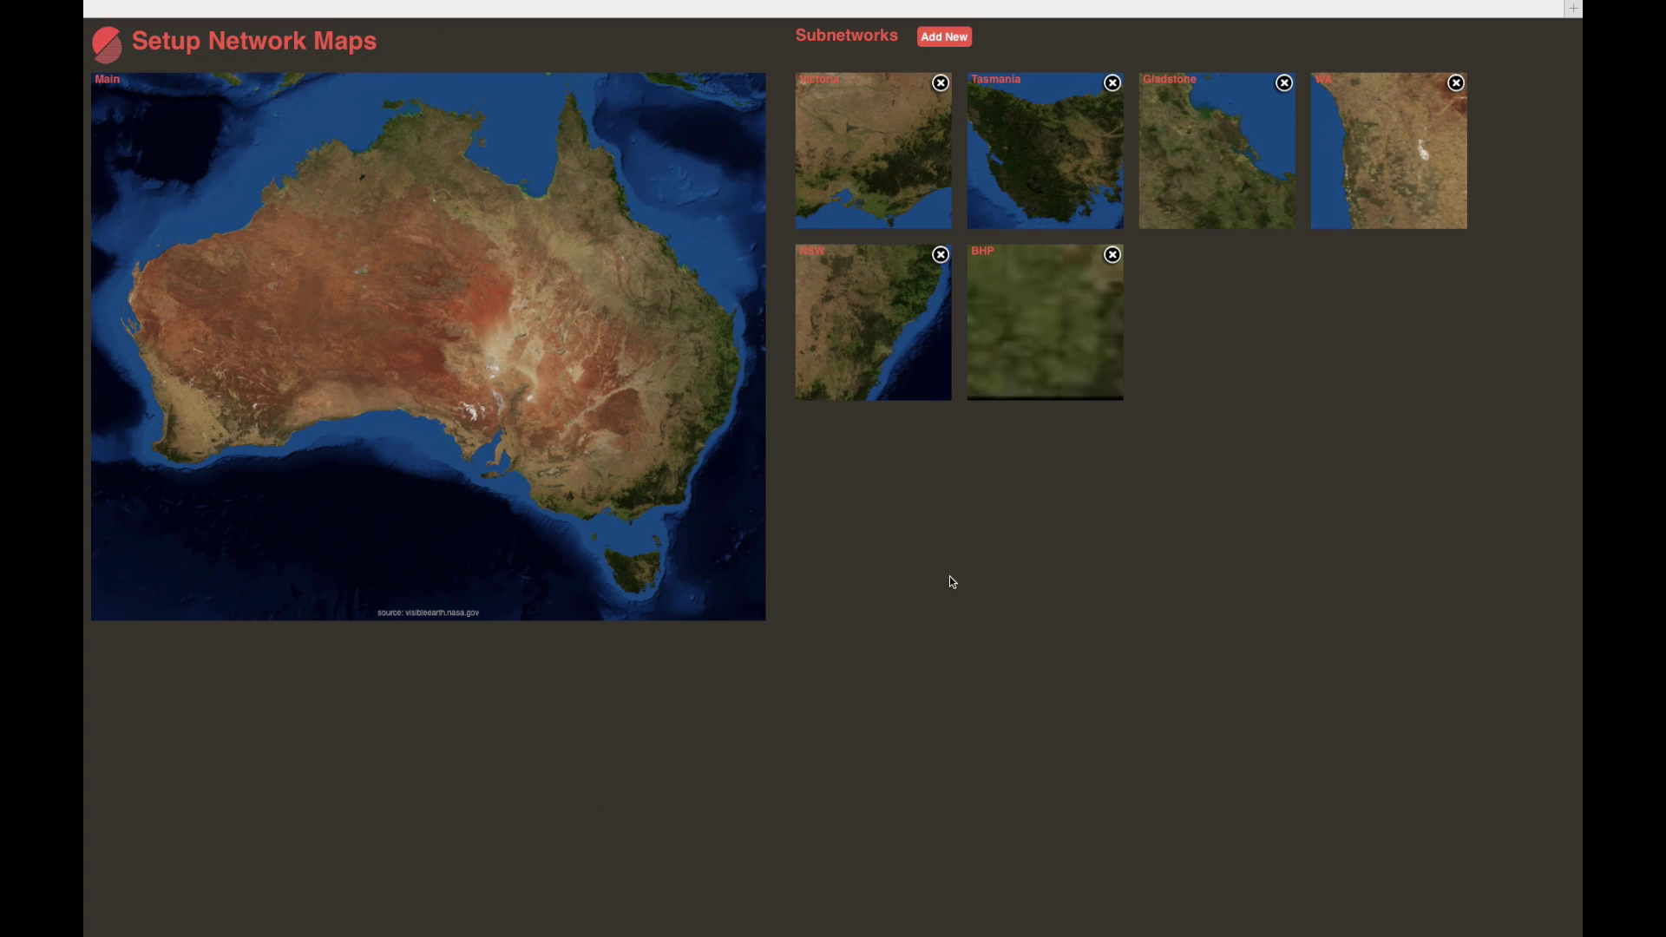
click(103, 45)
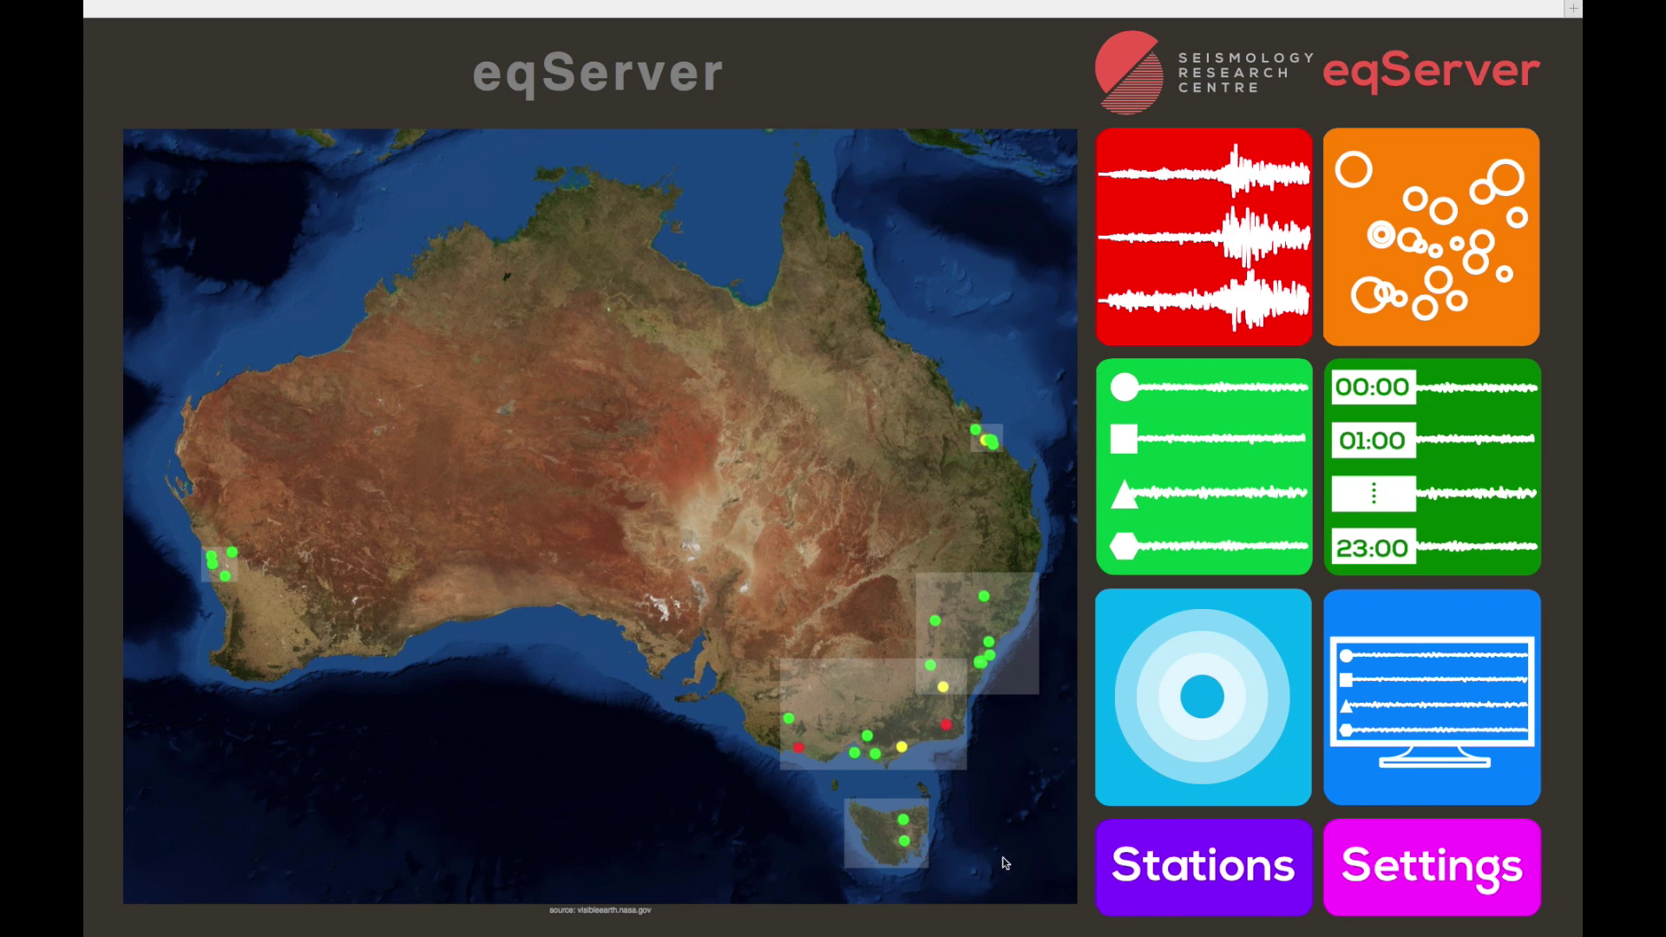
Add a subnetwork named South Australia, select the area around the South Australian gulfs and Kangaroo Island, and save it.
click(1361, 854)
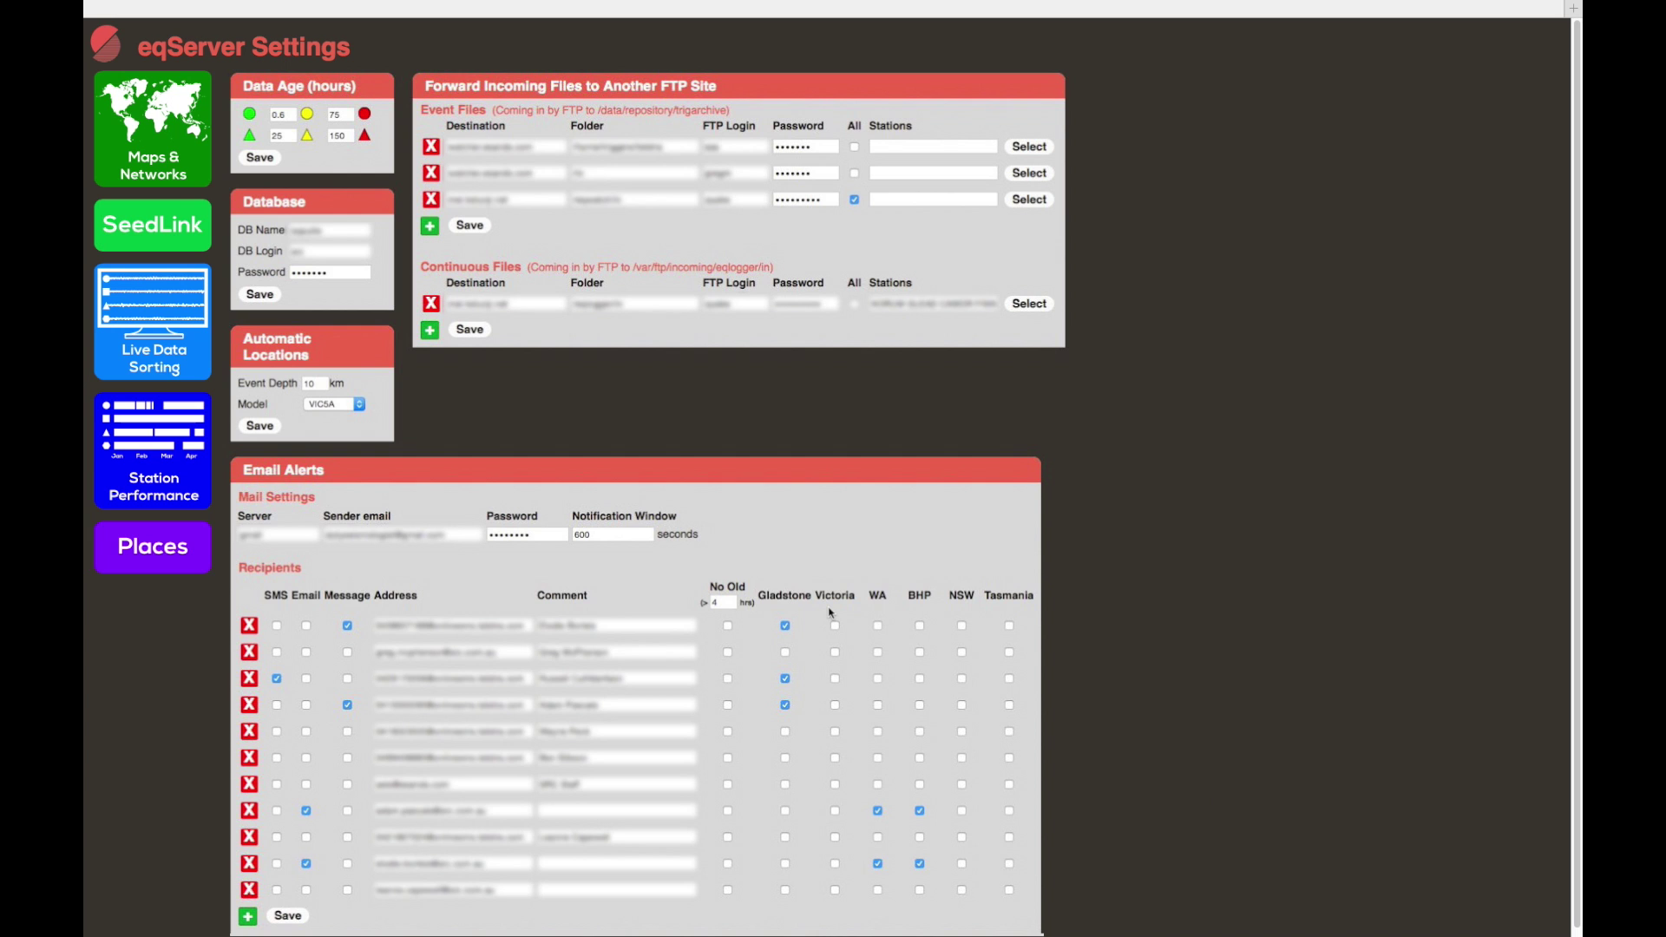
click(154, 158)
click(959, 38)
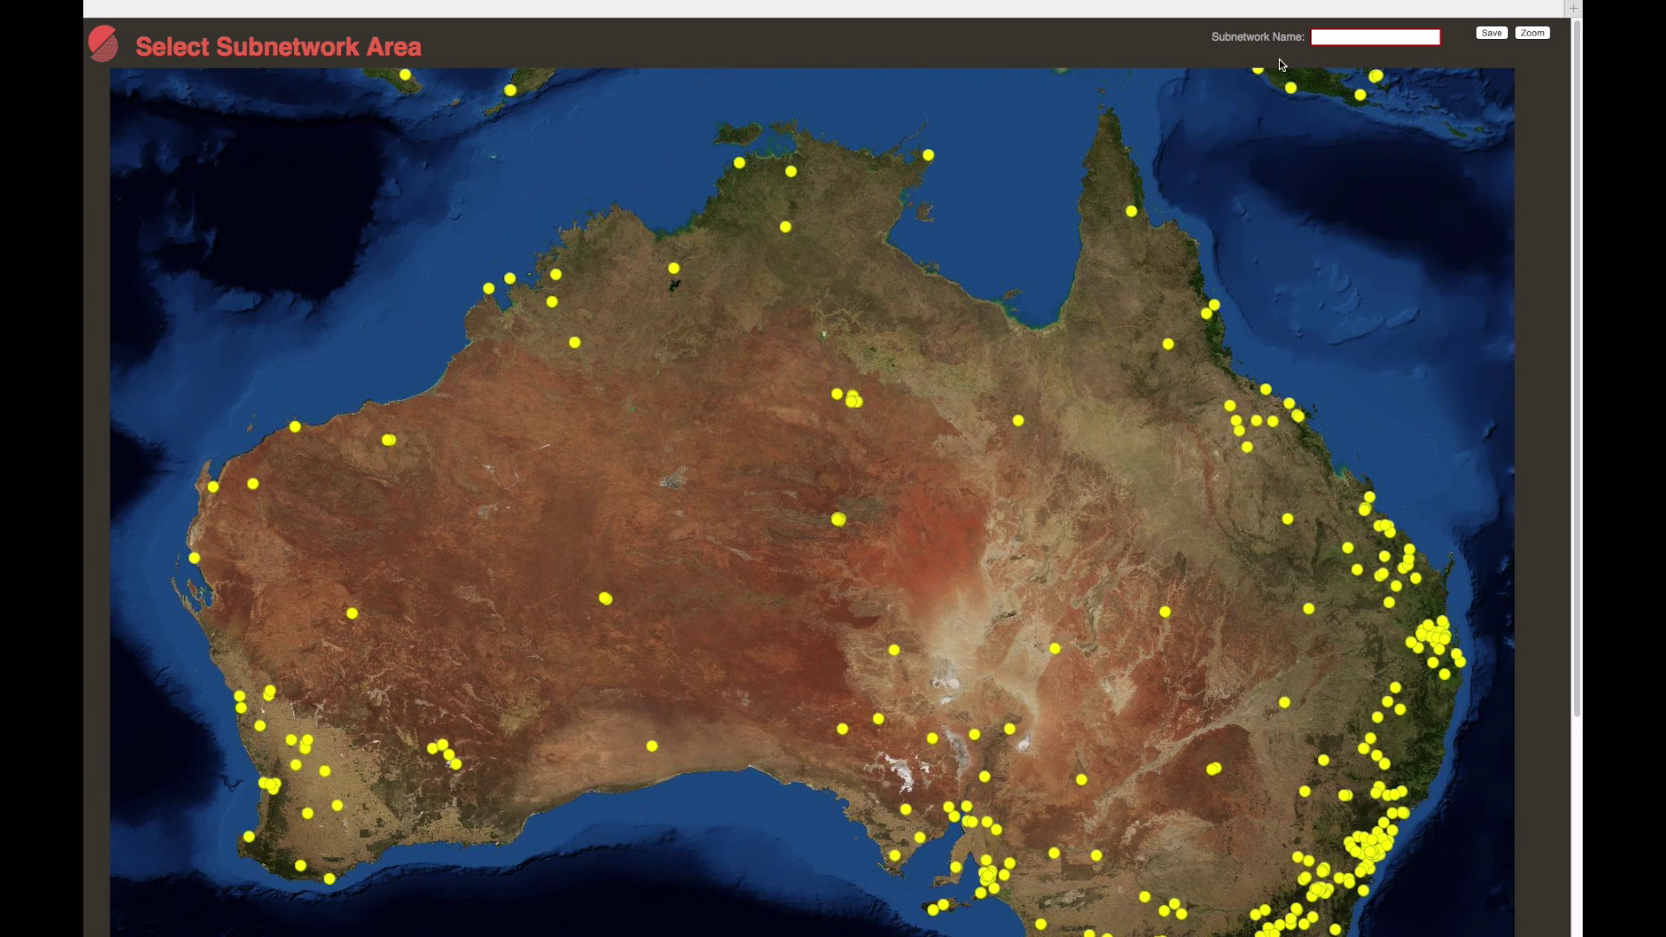
click(1345, 39)
text(South Australia)
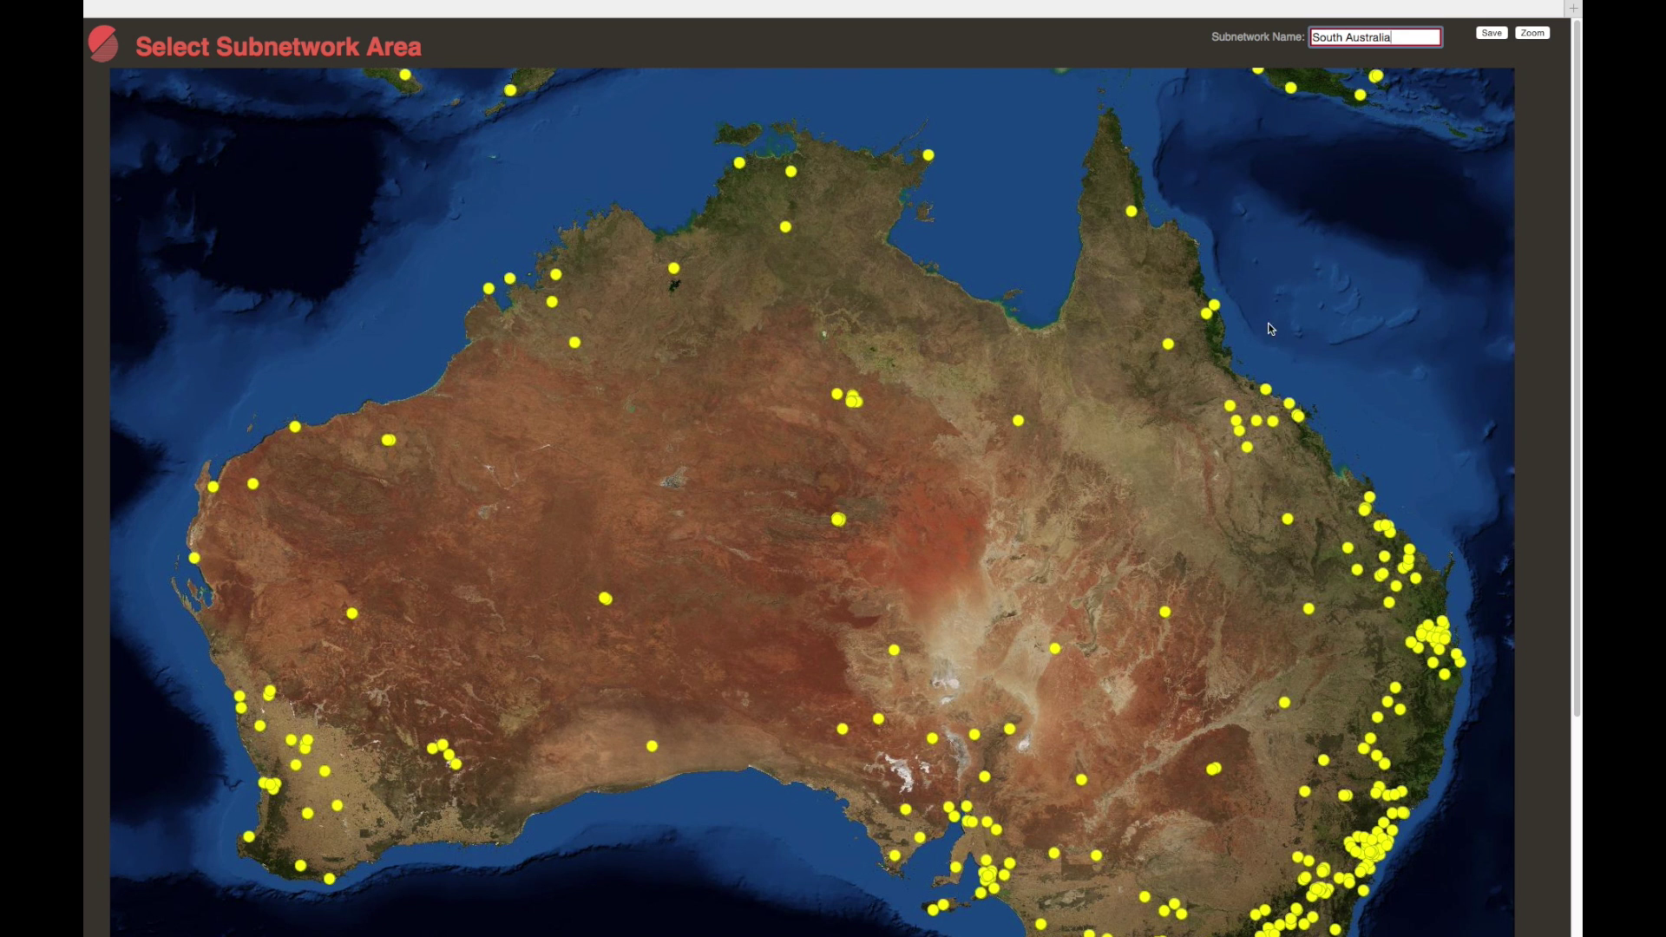
scroll(1090, 596, down, 5)
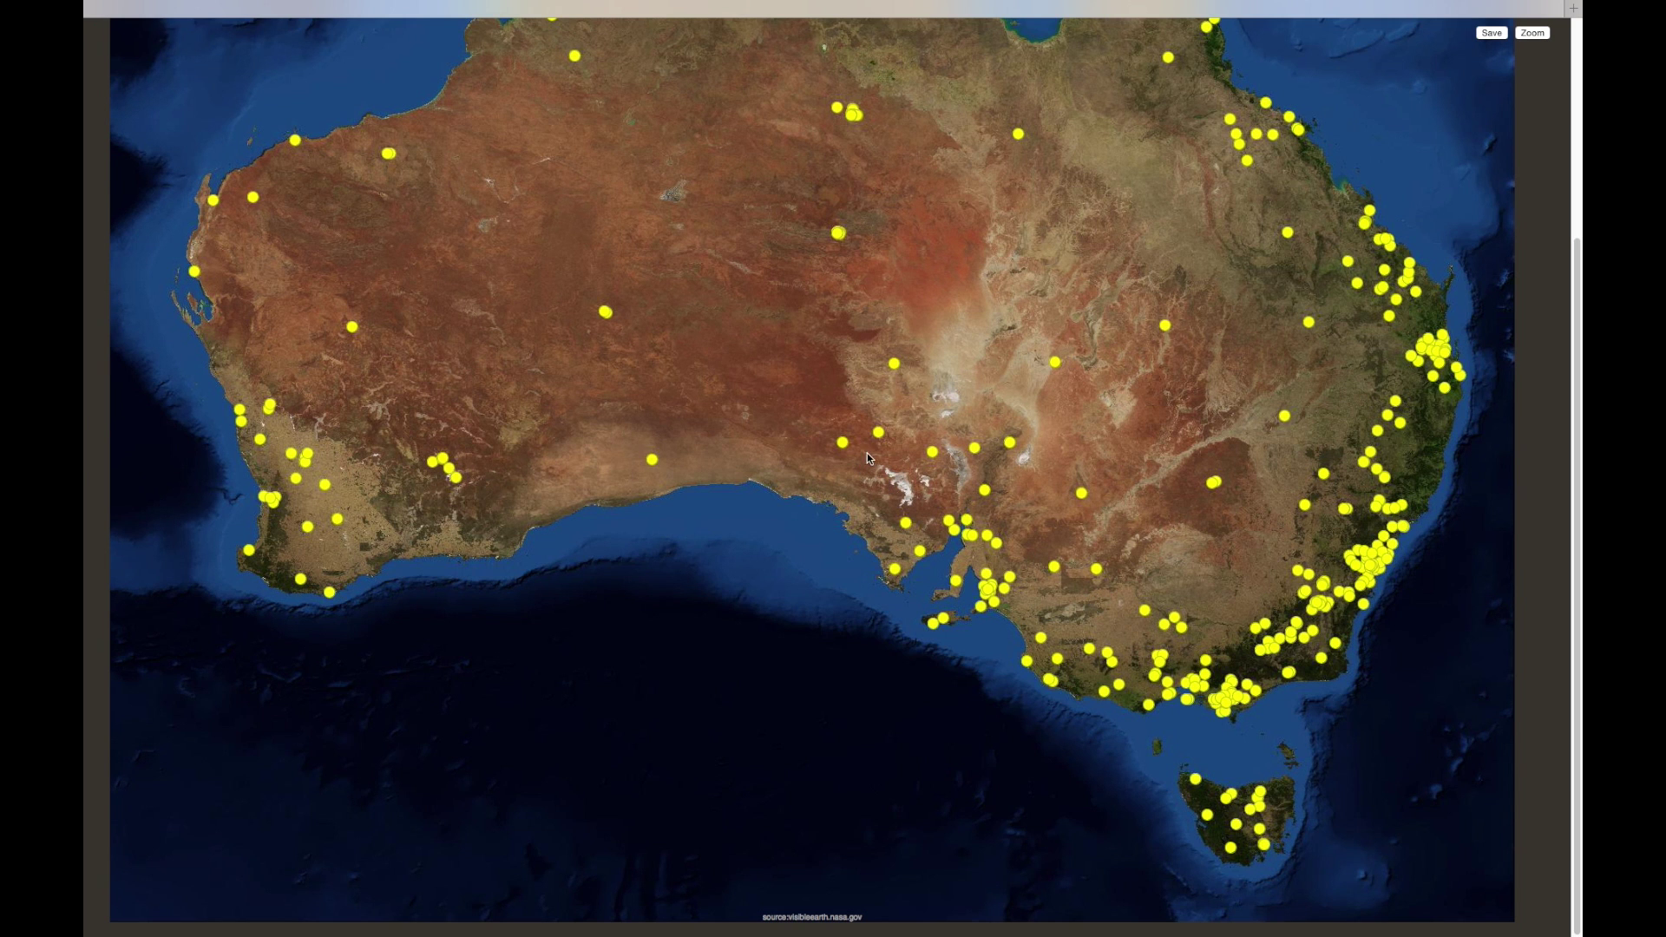
drag(864, 408, 1050, 672)
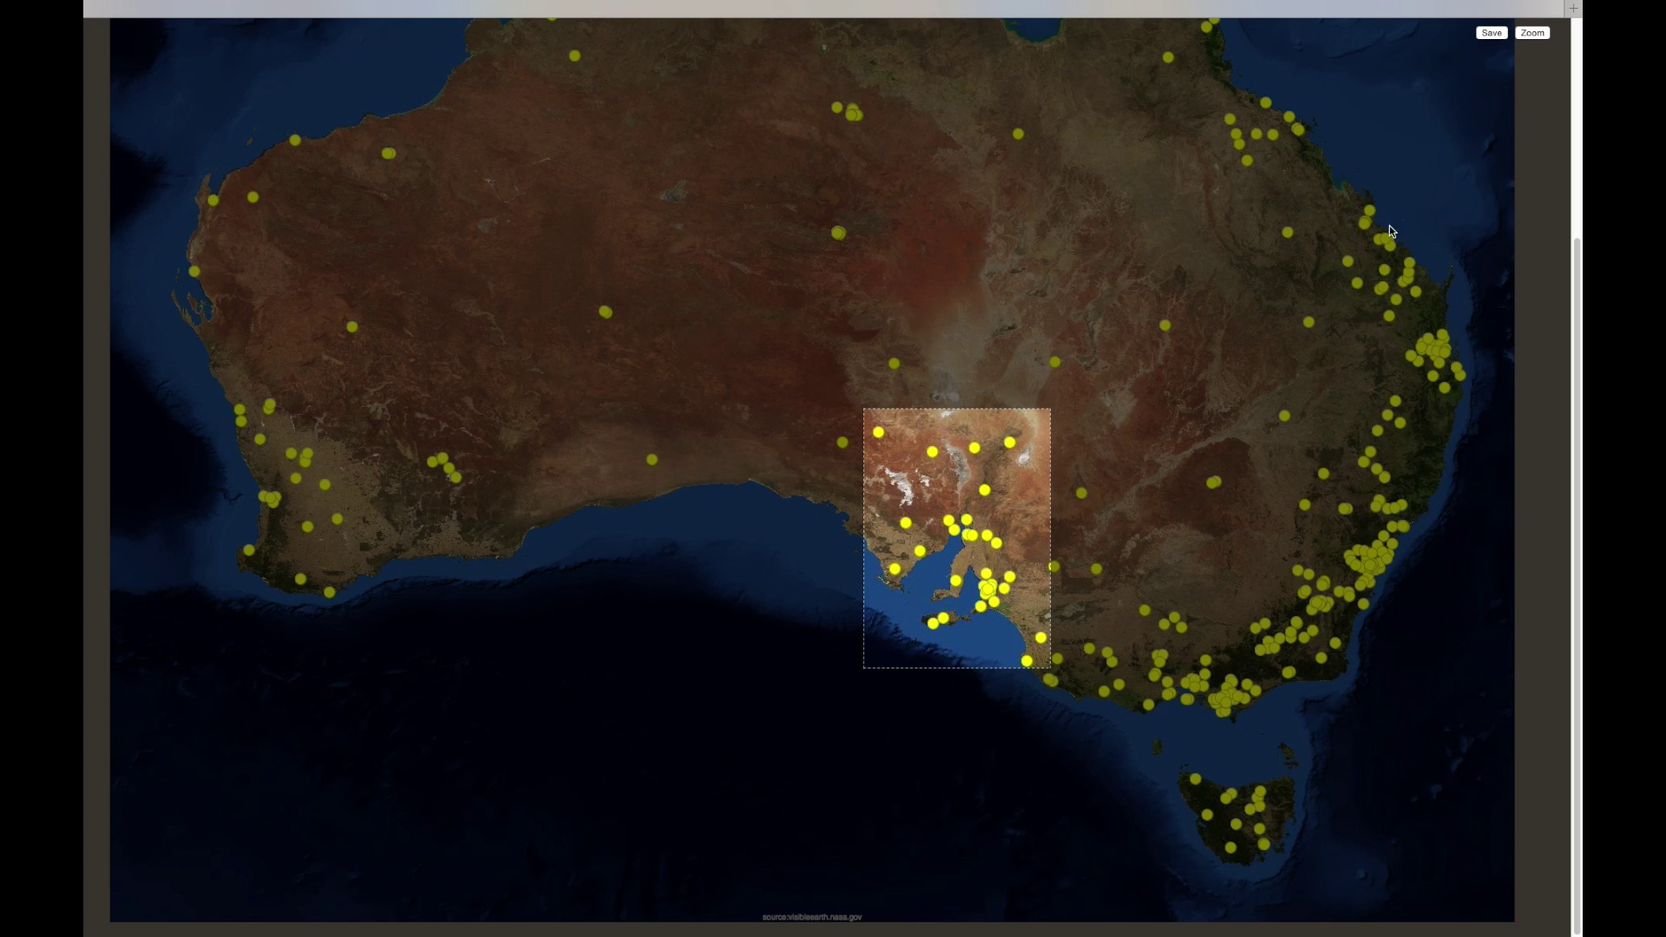
scroll(1492, 165, up, 3)
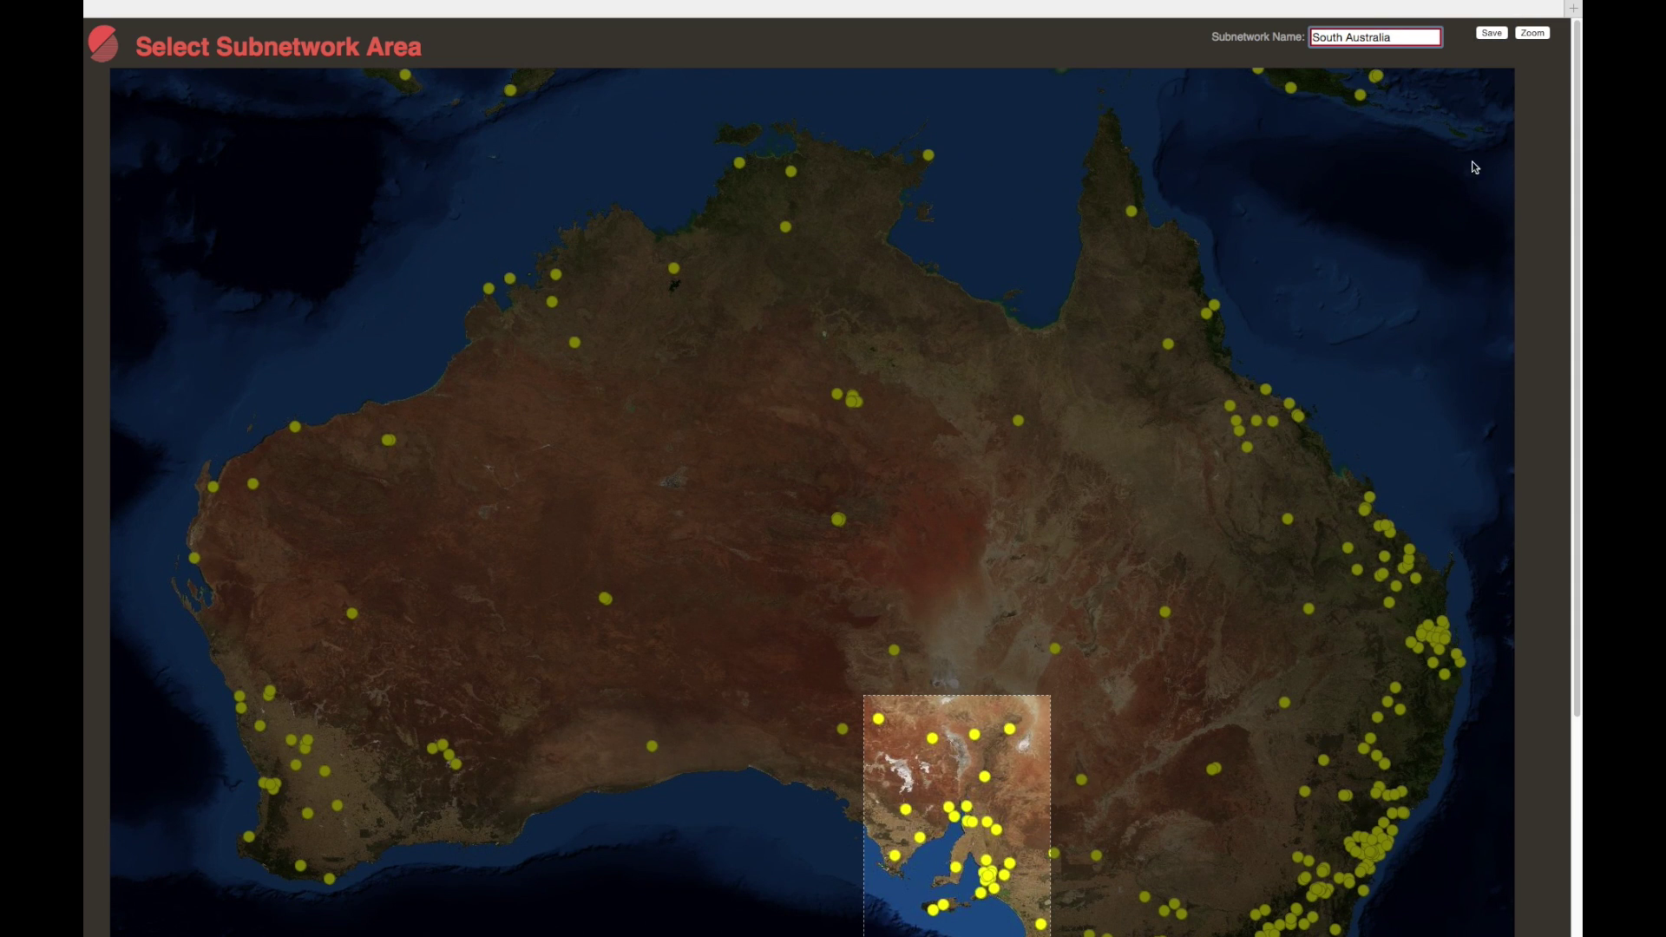
click(1489, 34)
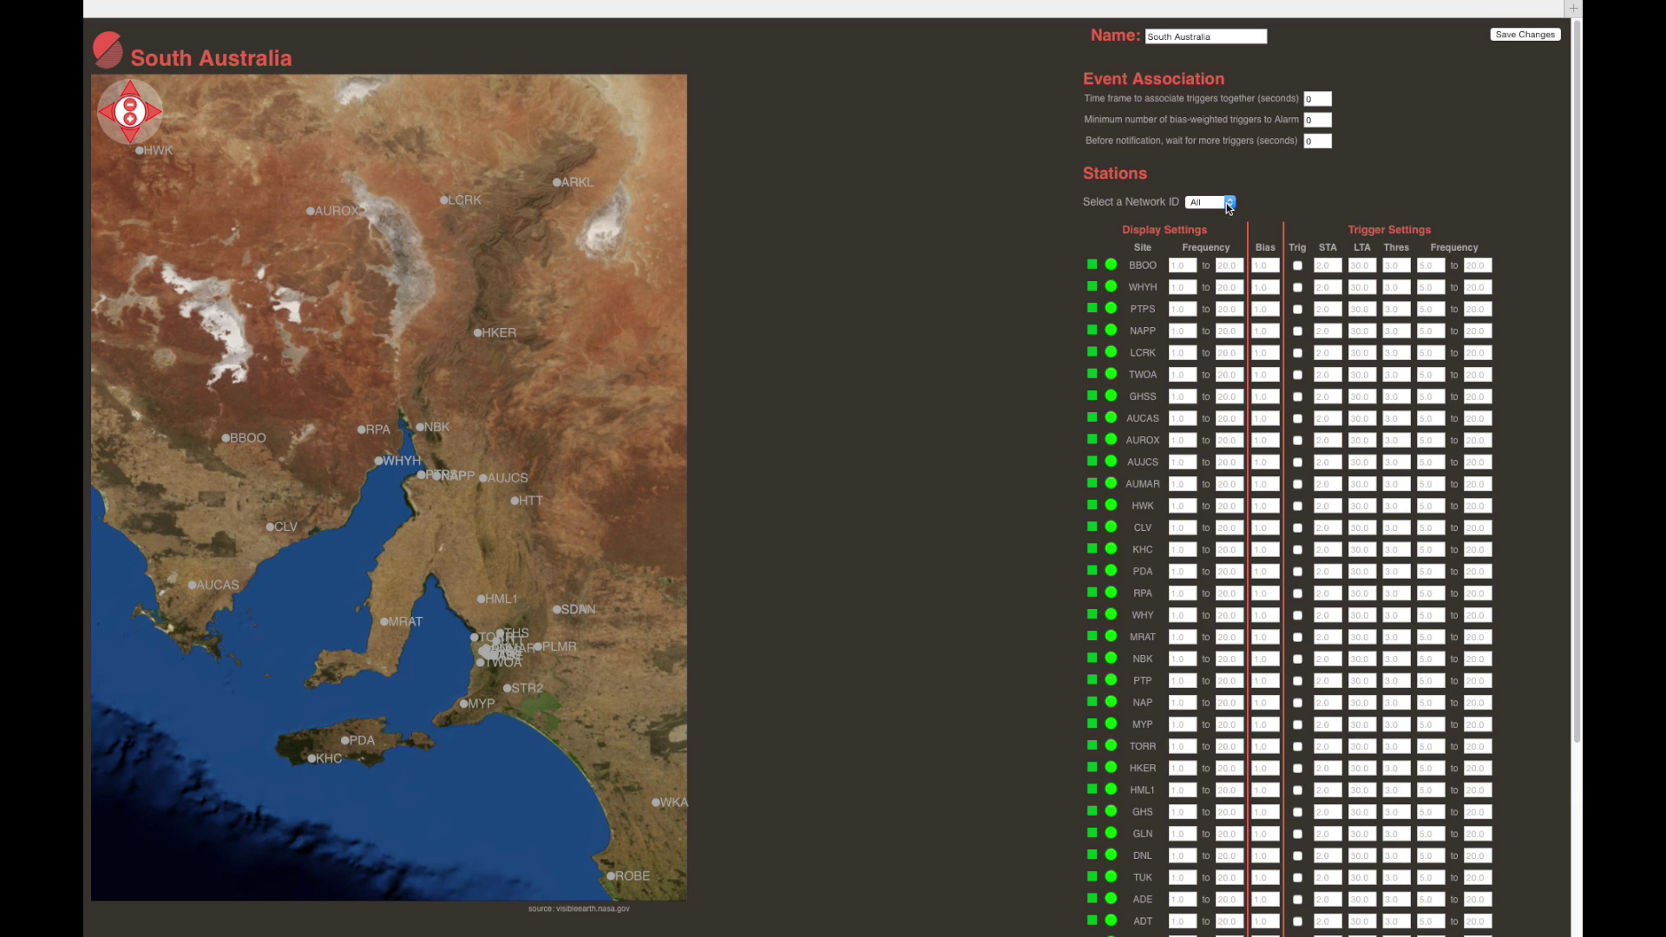
Limit the South Australia station list to network ID AU and enable stations BBOO, LCRK and NAPP.
click(1228, 202)
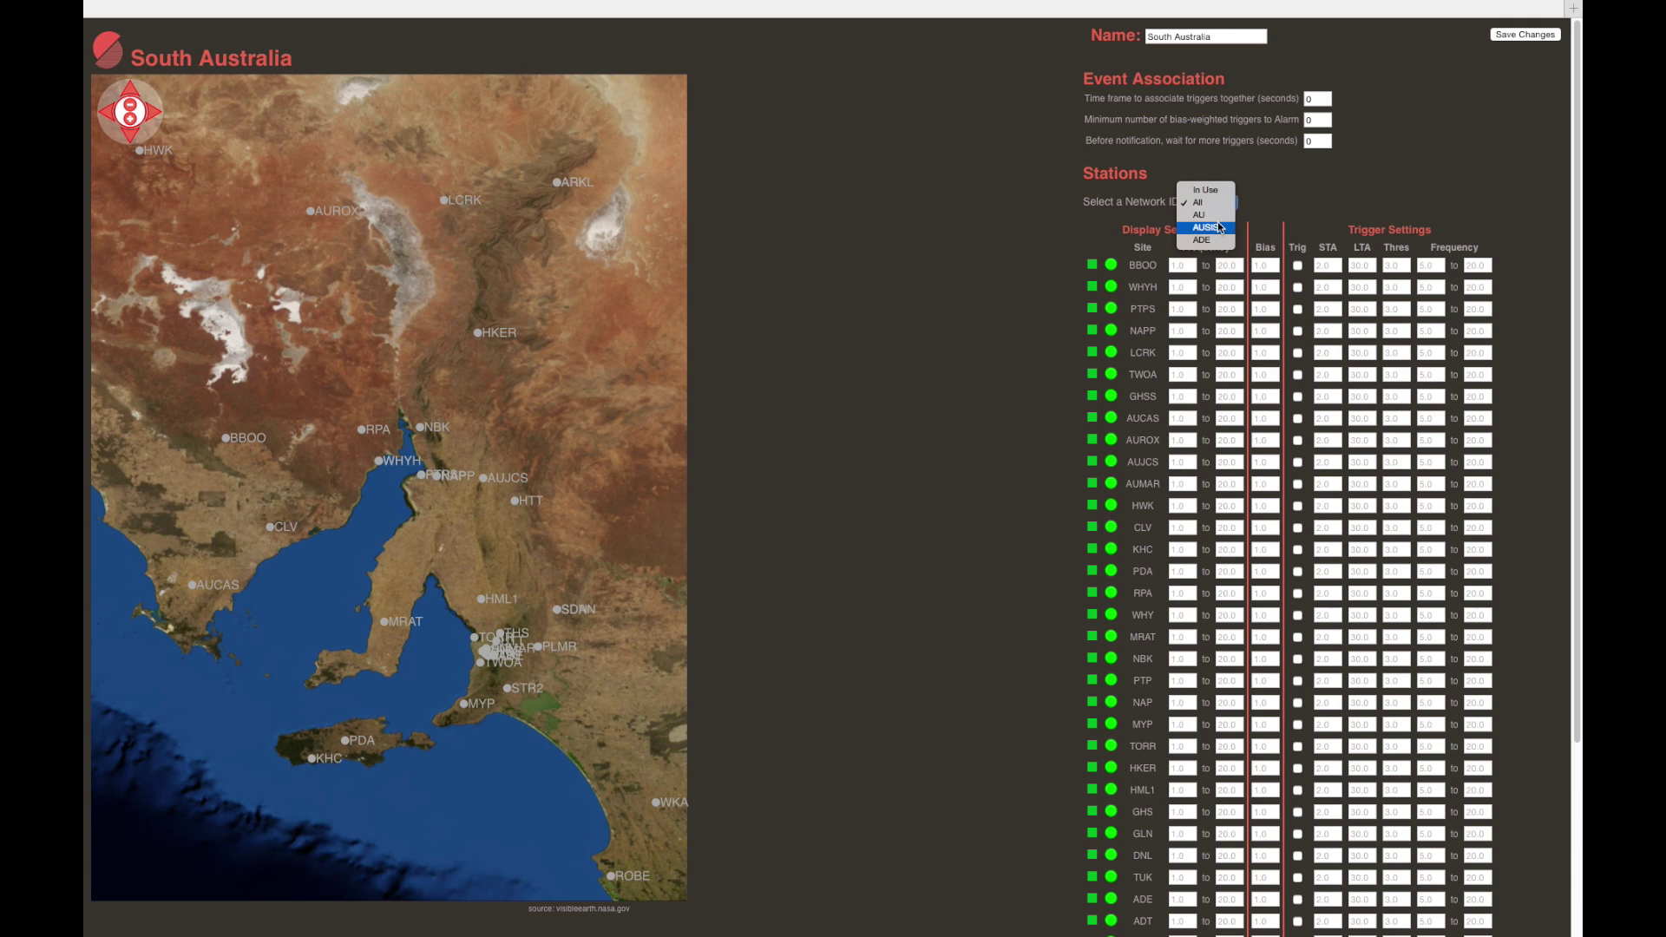
click(1211, 215)
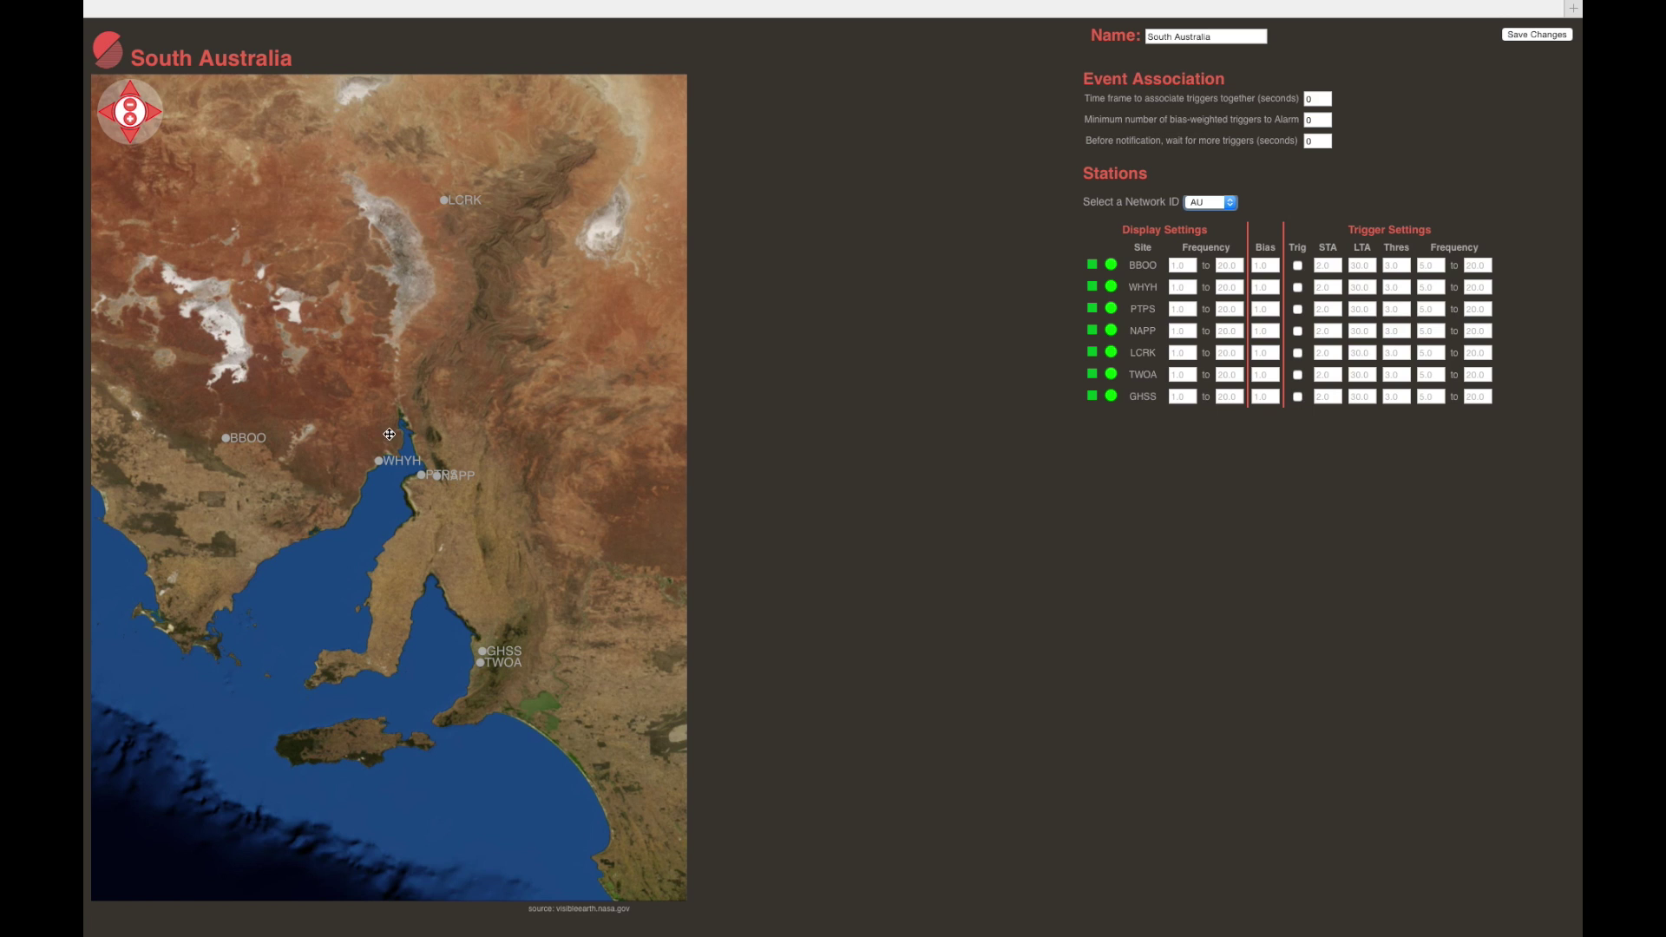
click(228, 442)
click(444, 200)
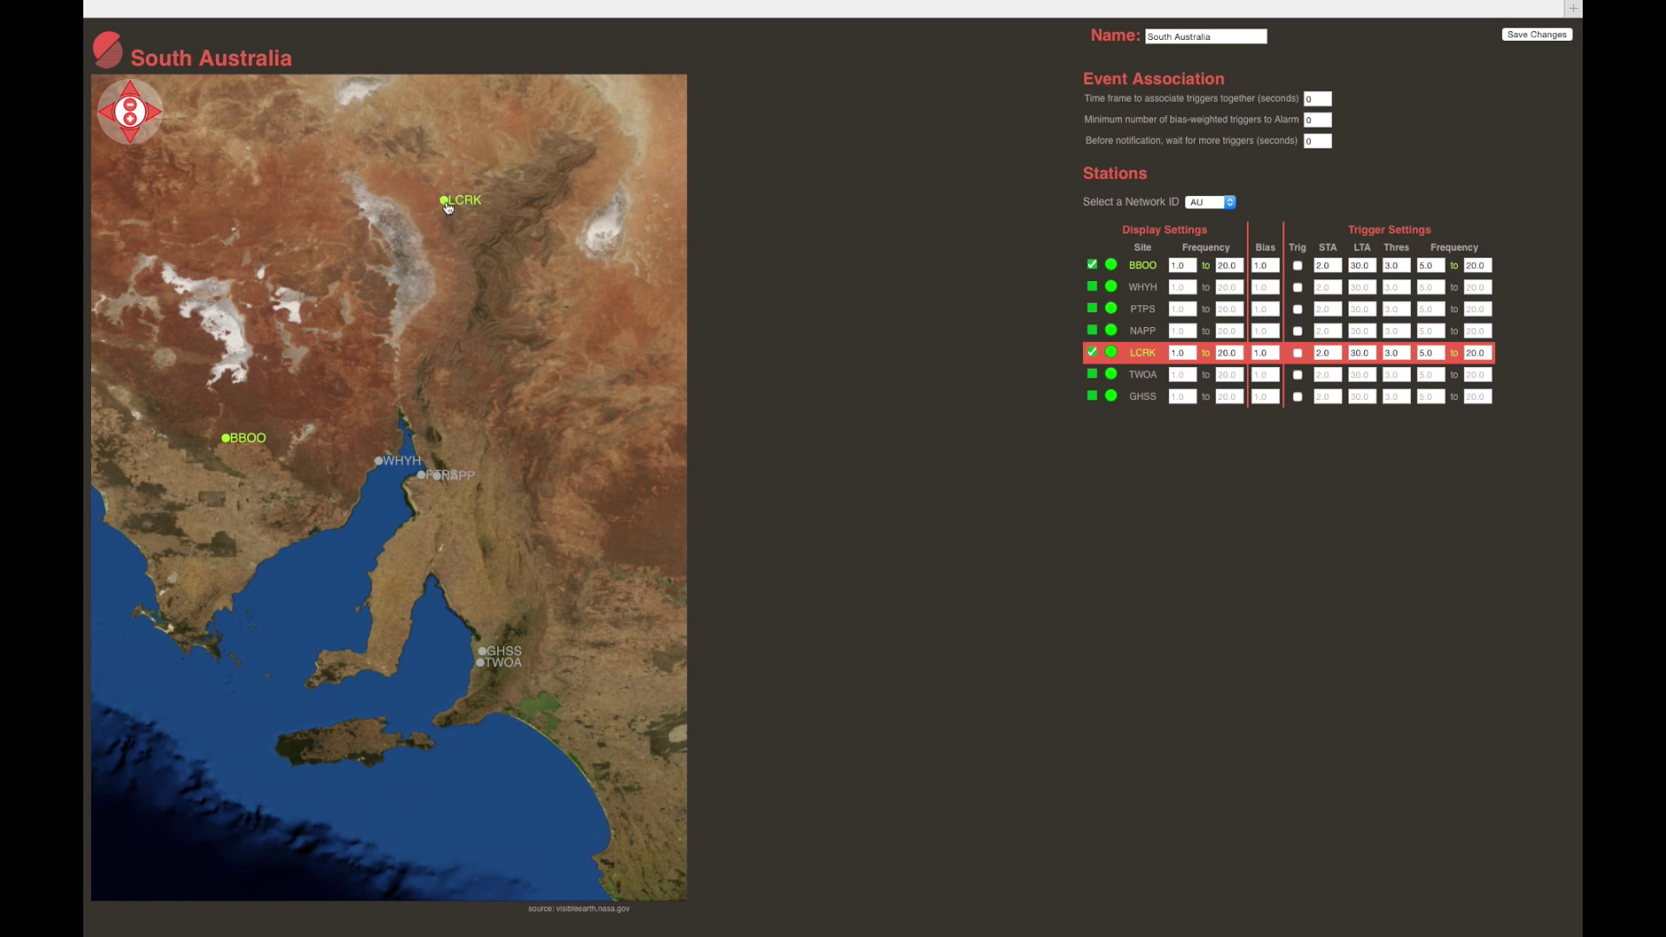
click(439, 483)
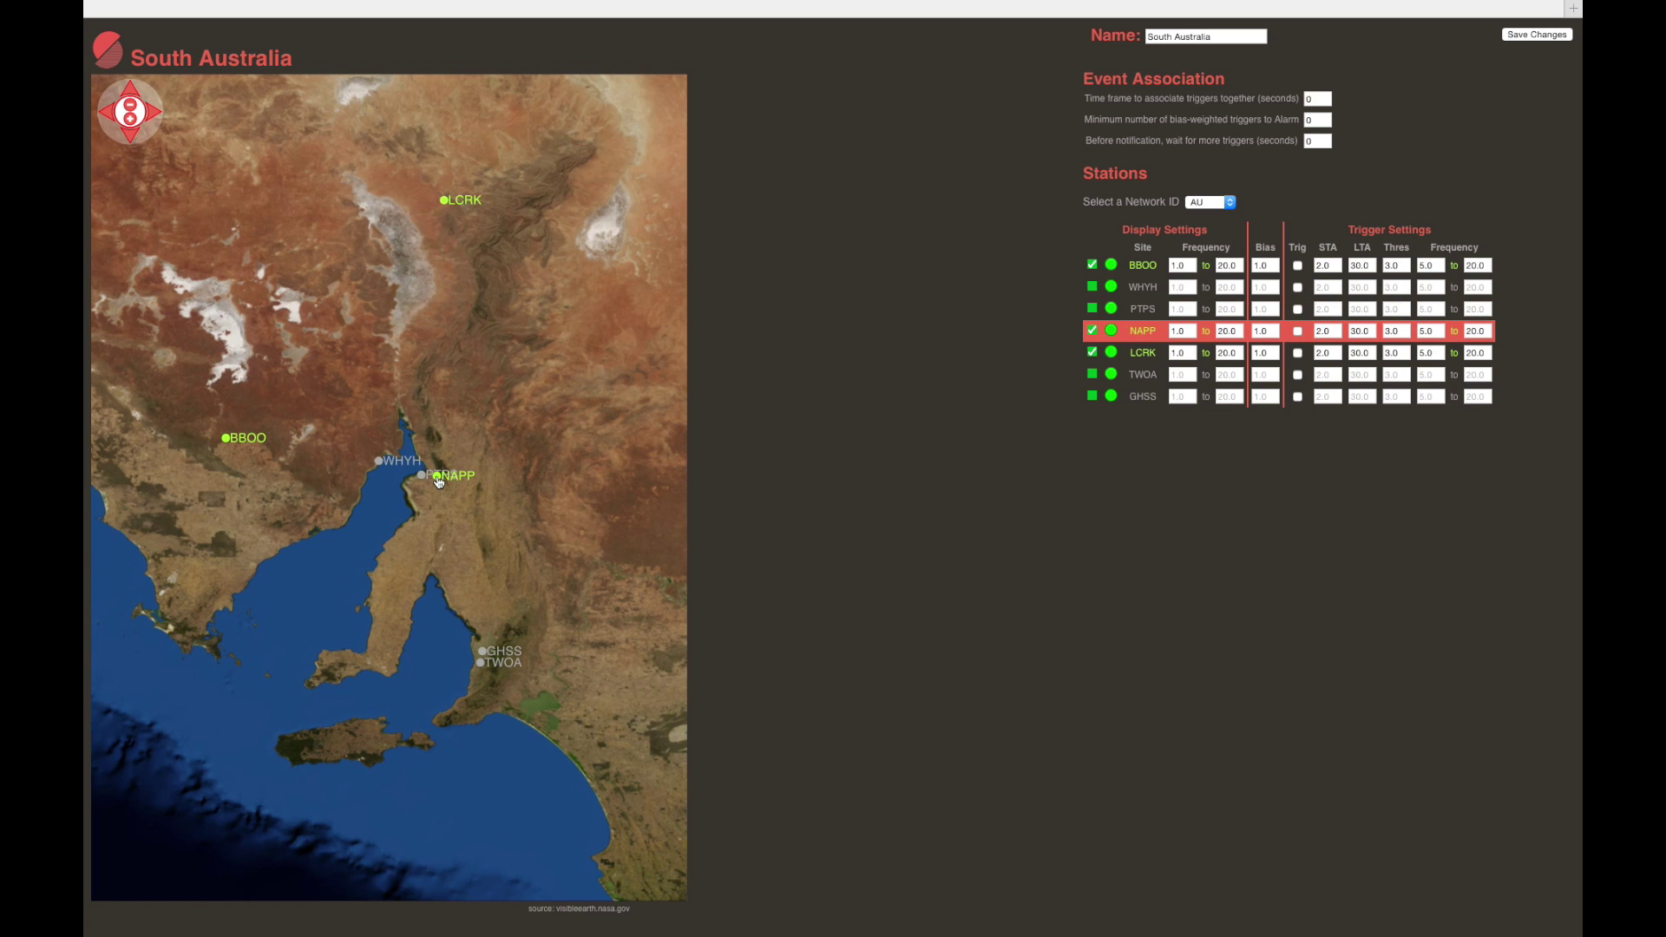
Go through the three event association settings, save the South Australia subnetwork's changes and return to the home page.
click(1316, 101)
click(1320, 122)
click(1314, 143)
click(1371, 159)
click(1533, 38)
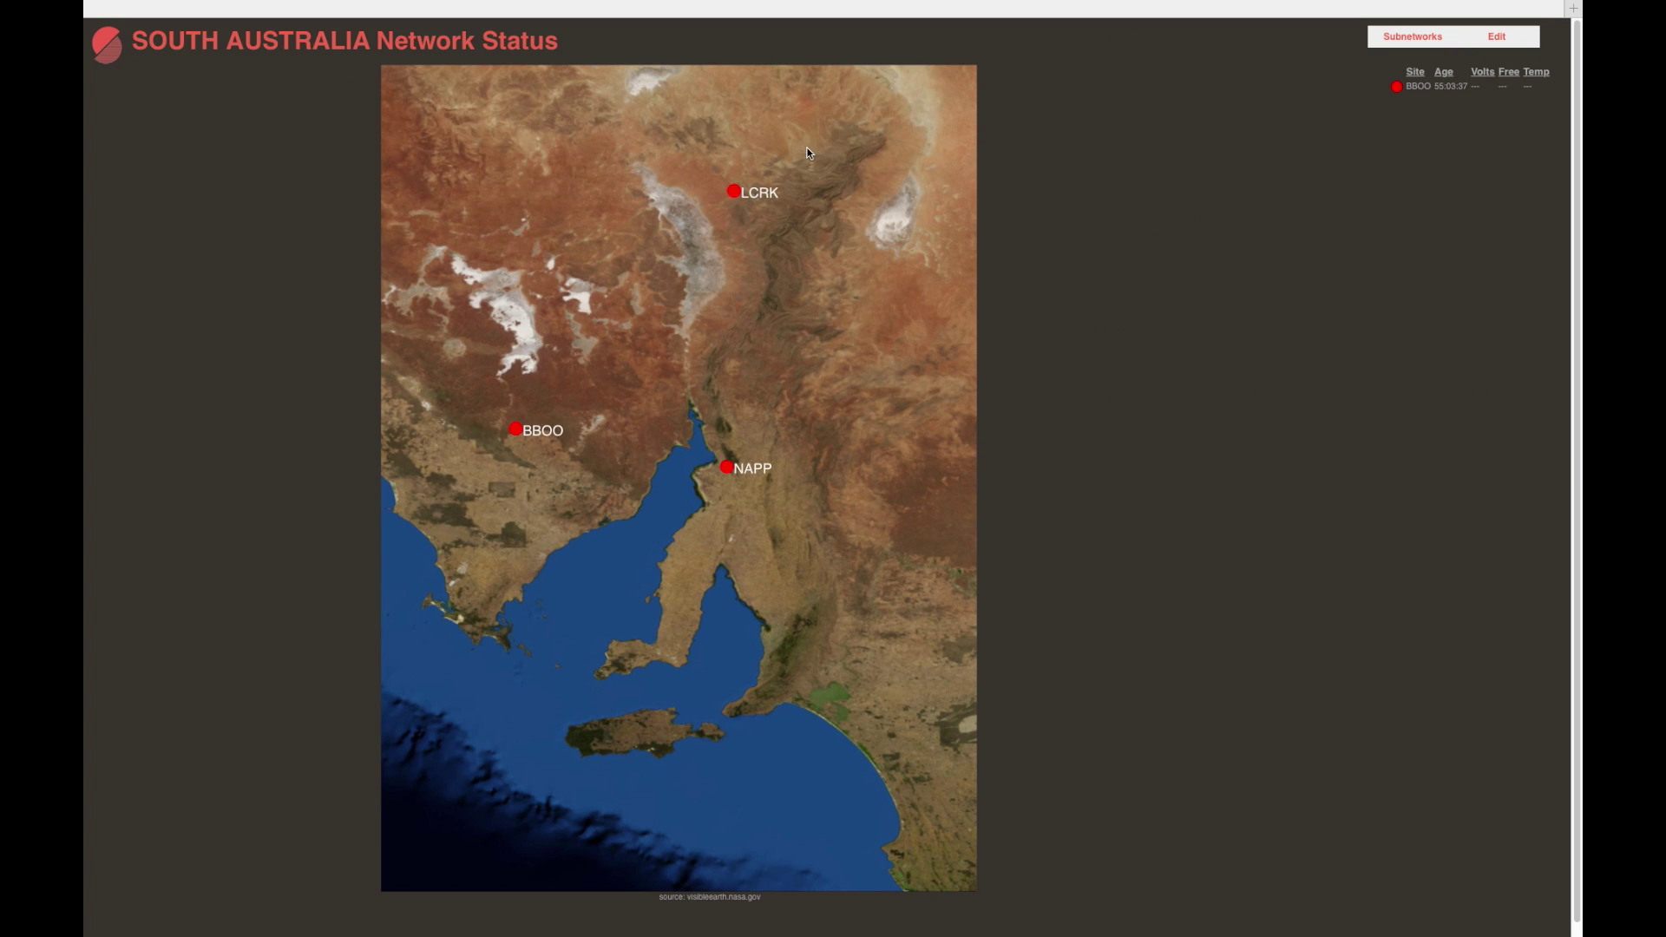
click(106, 45)
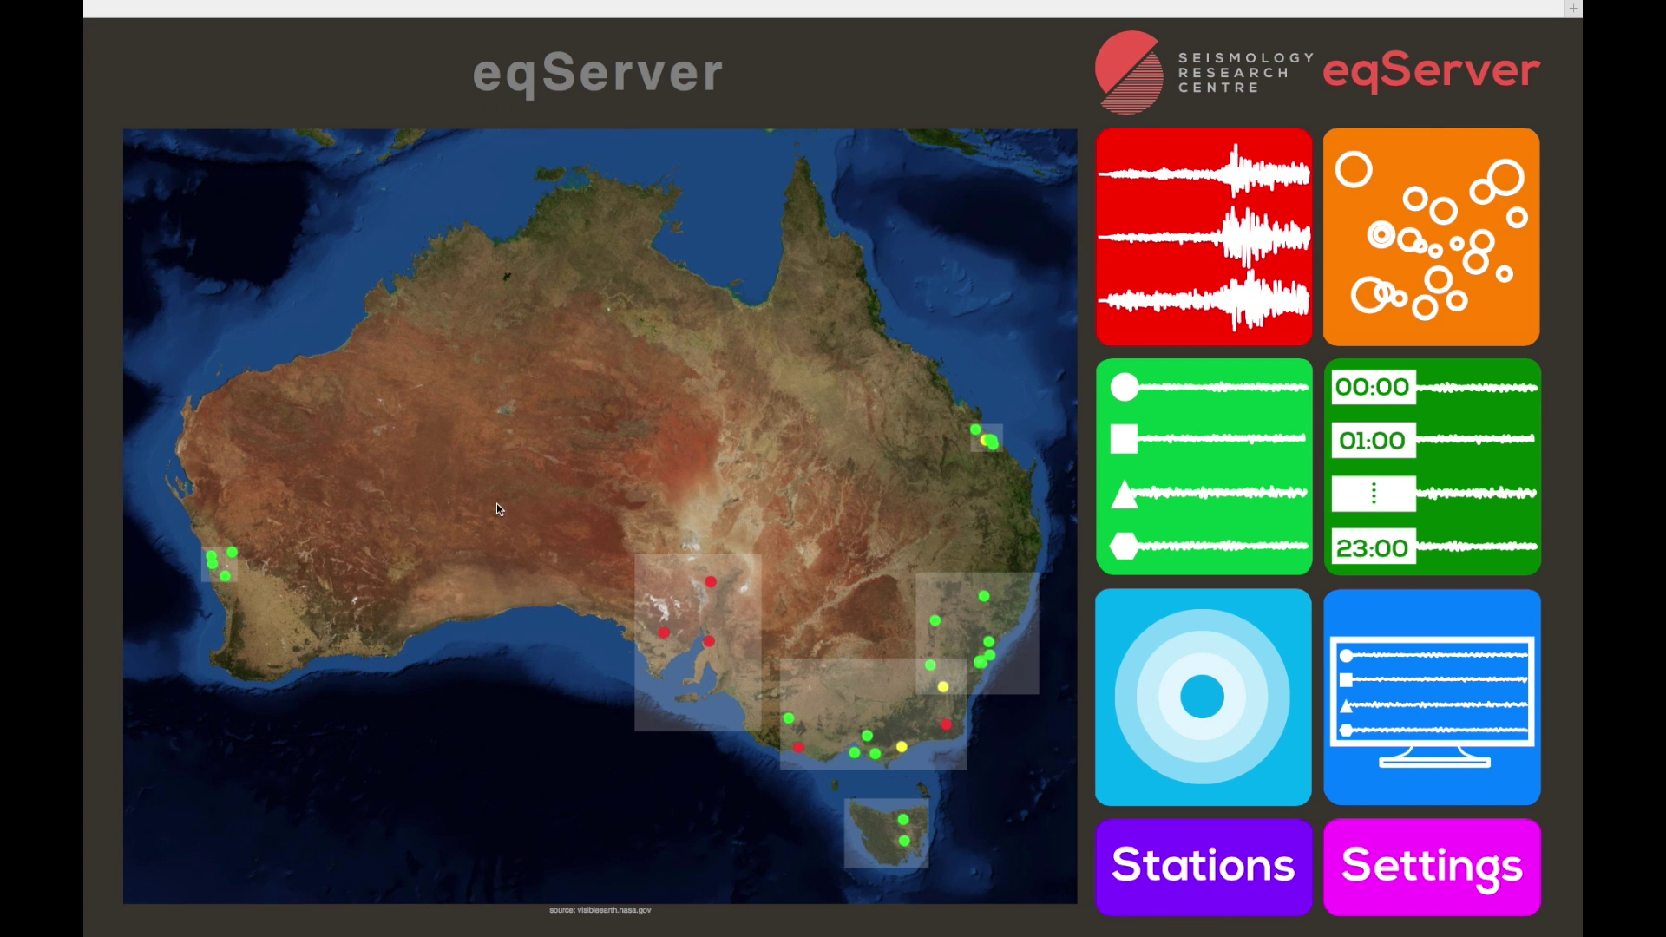
Open the SeedLink settings and examine the stations and channels of rtserve.iris.washington.edu networks UW, DK, CH, CN and C.
click(1412, 868)
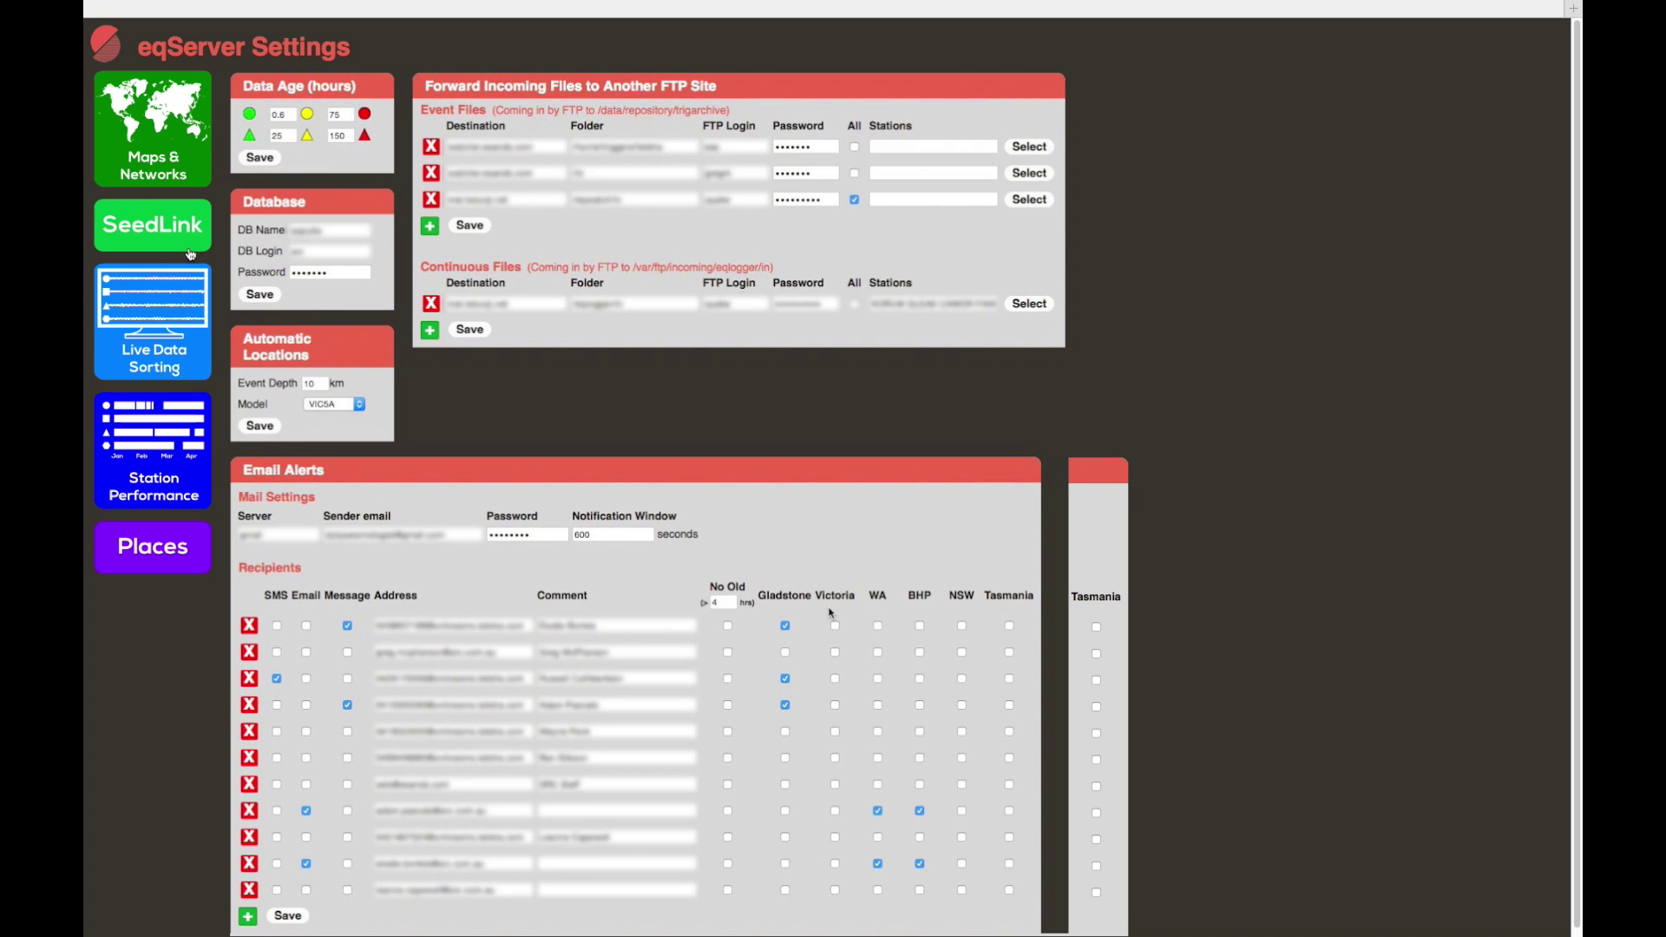
click(164, 239)
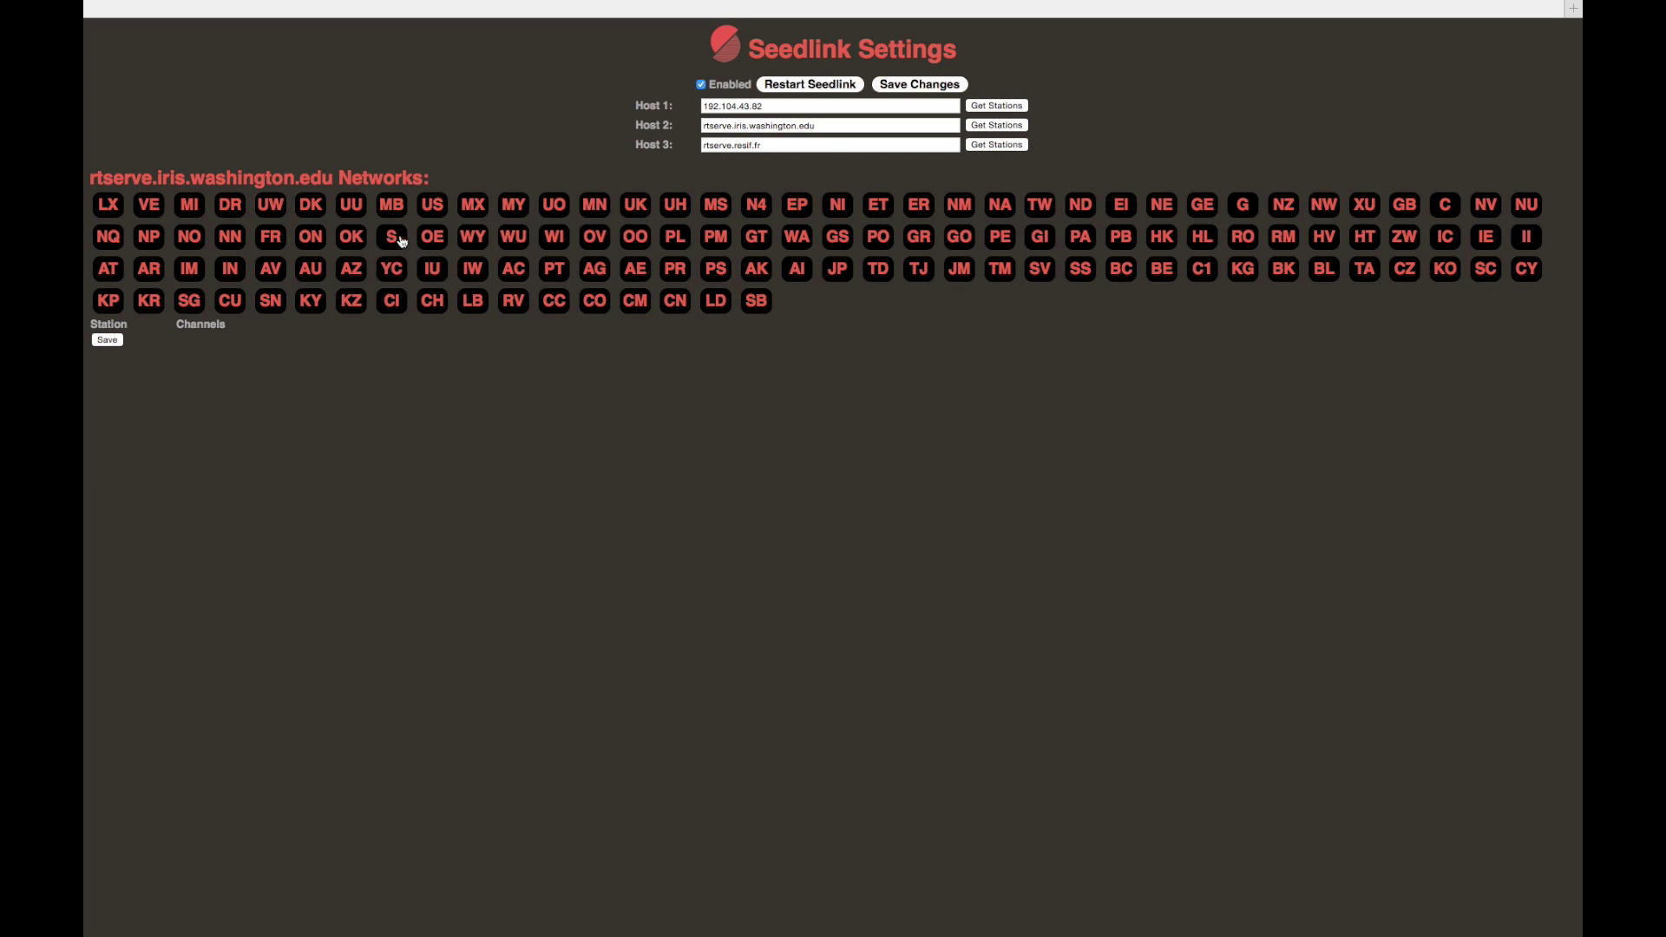
click(272, 208)
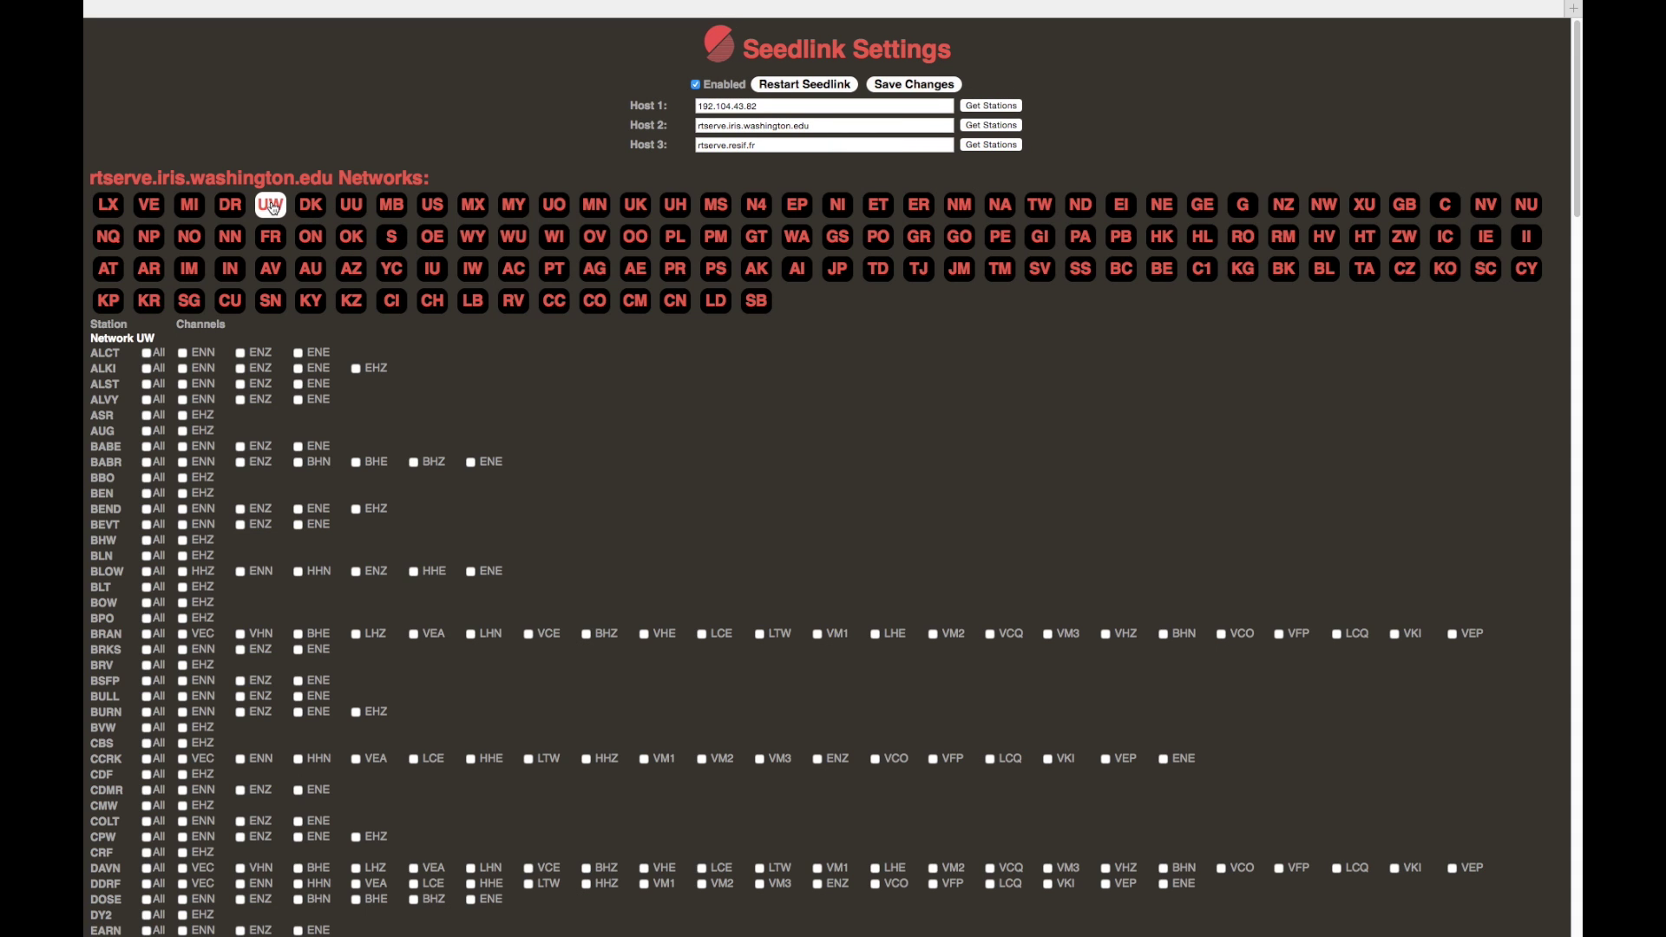
click(313, 206)
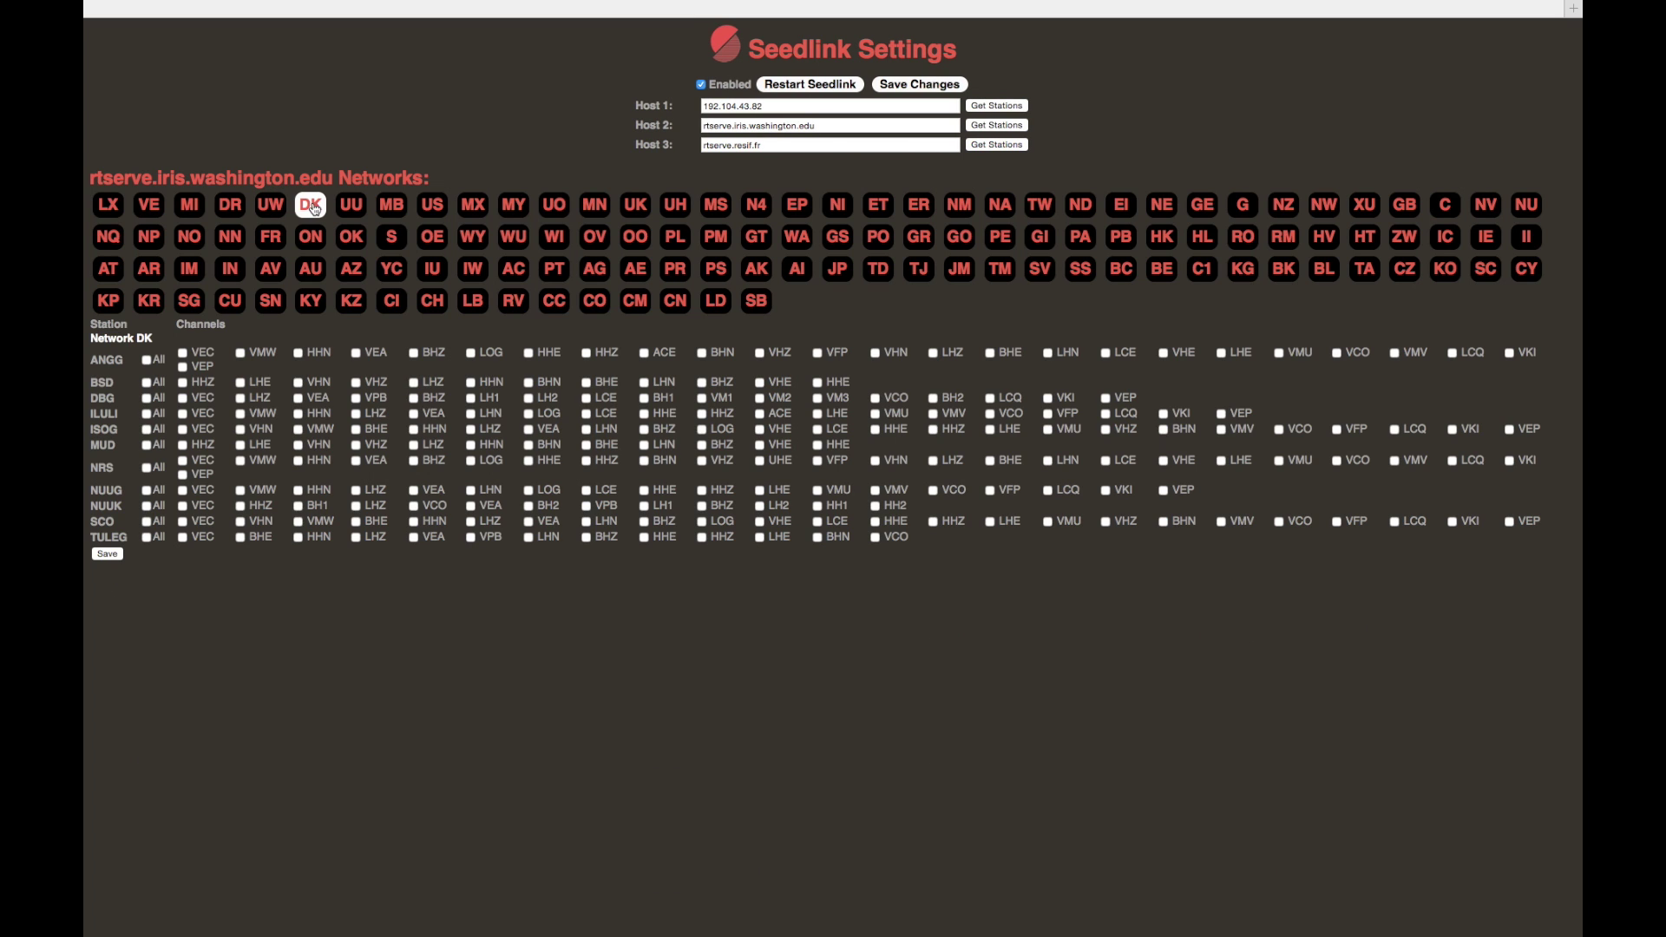
click(309, 210)
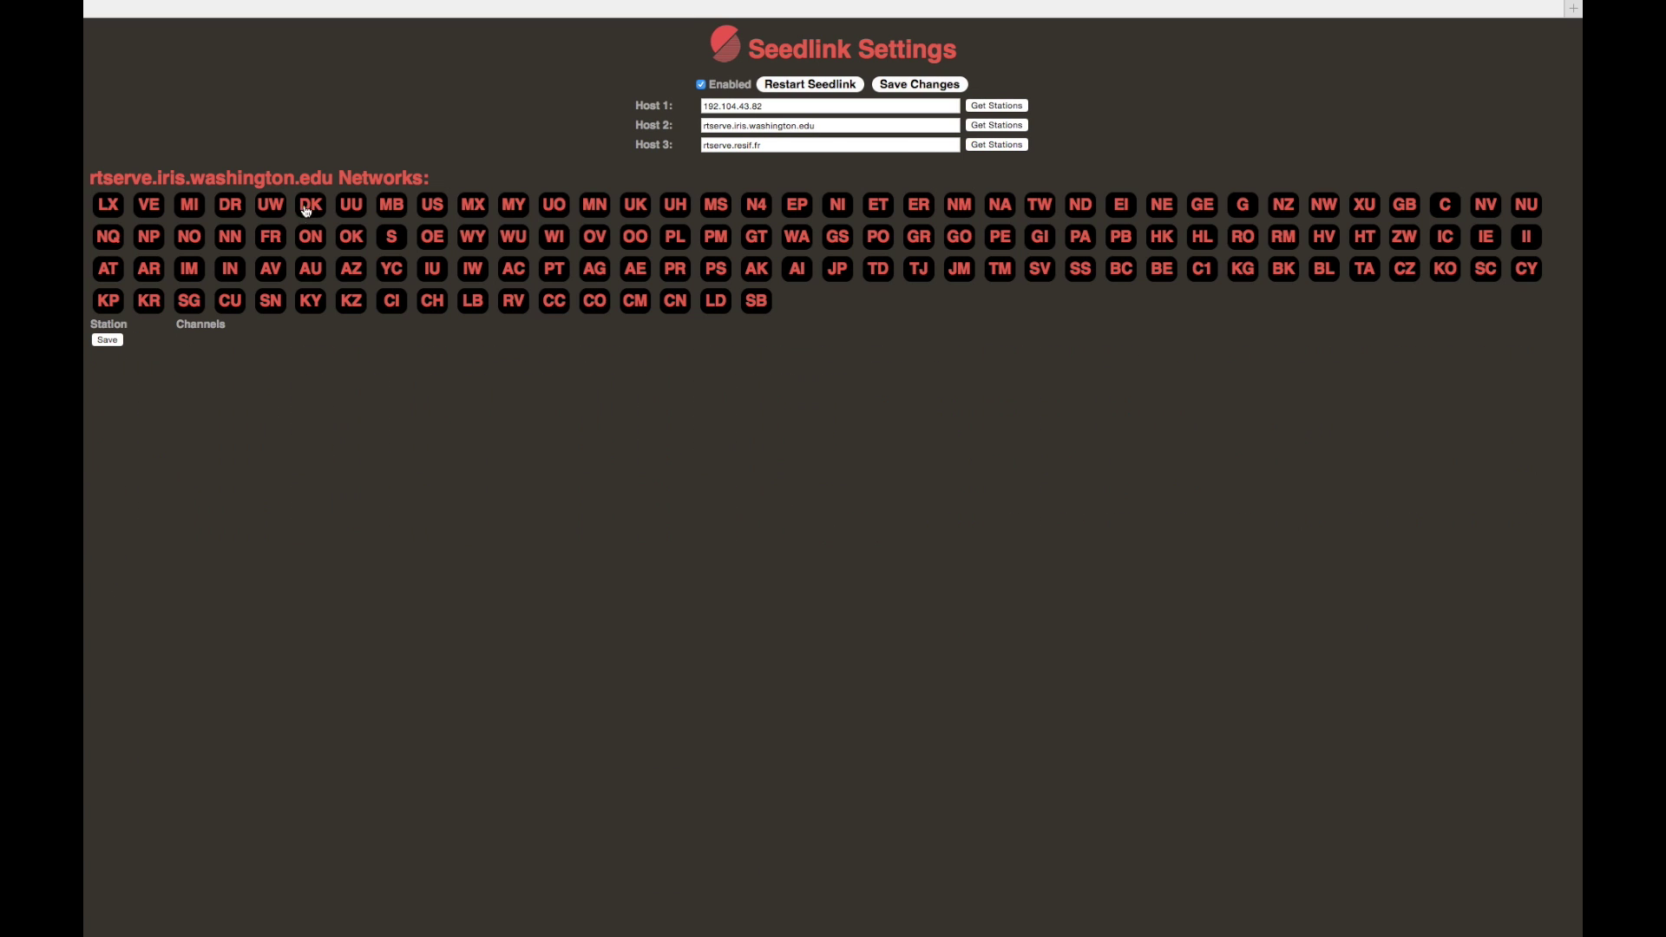
click(428, 303)
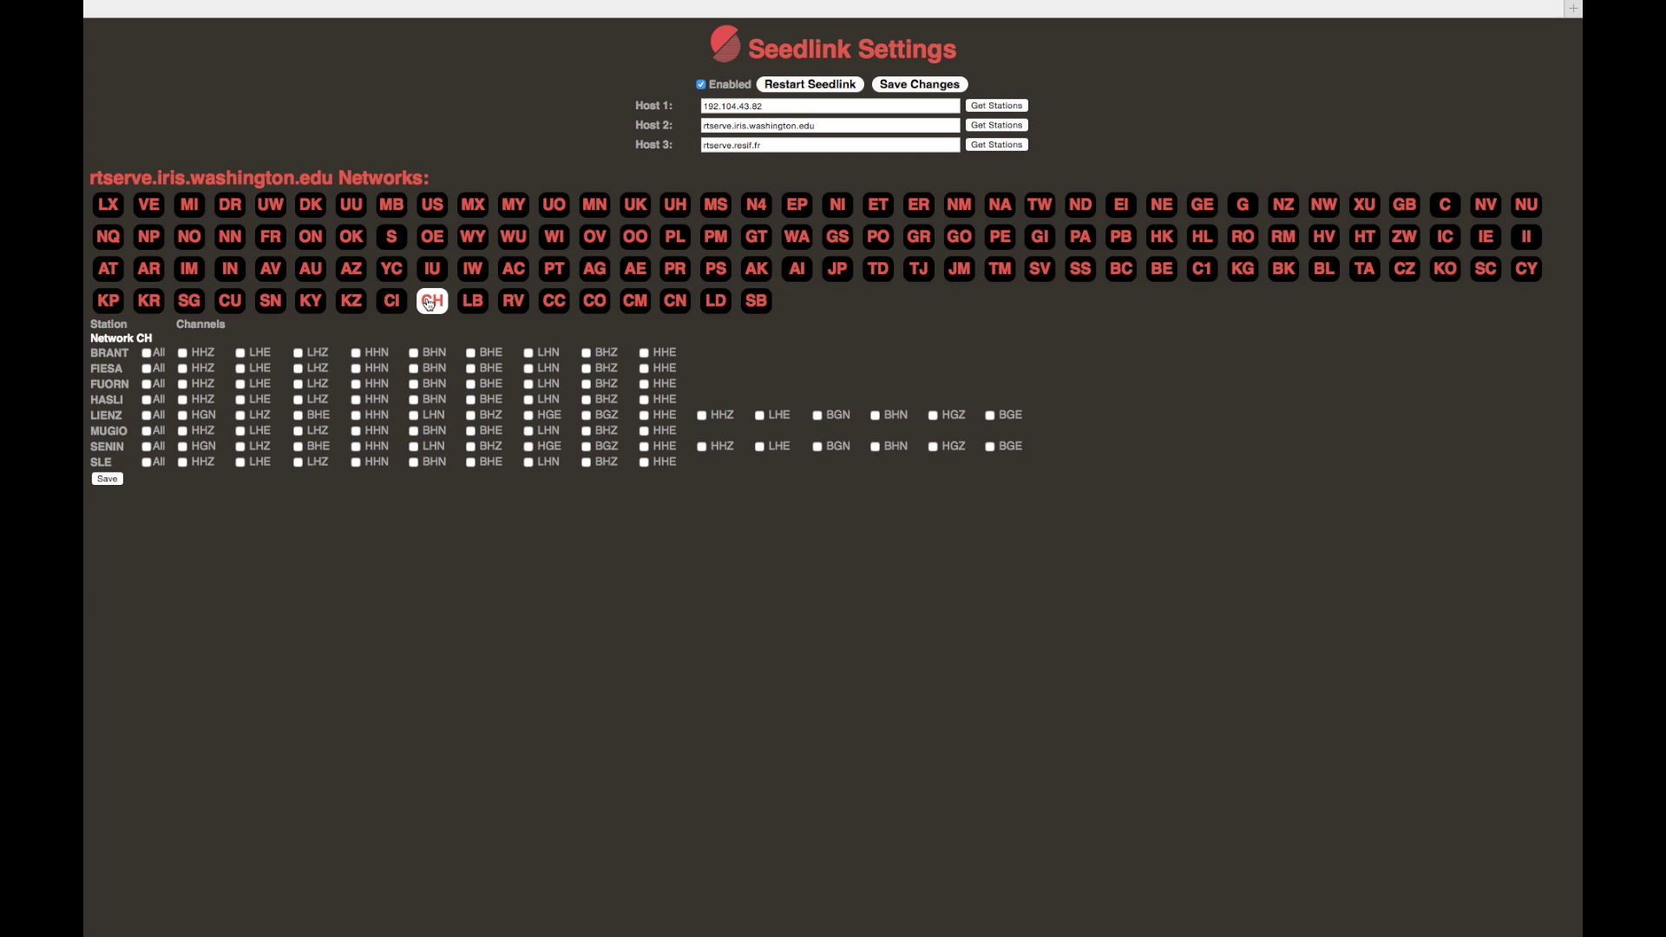
click(429, 303)
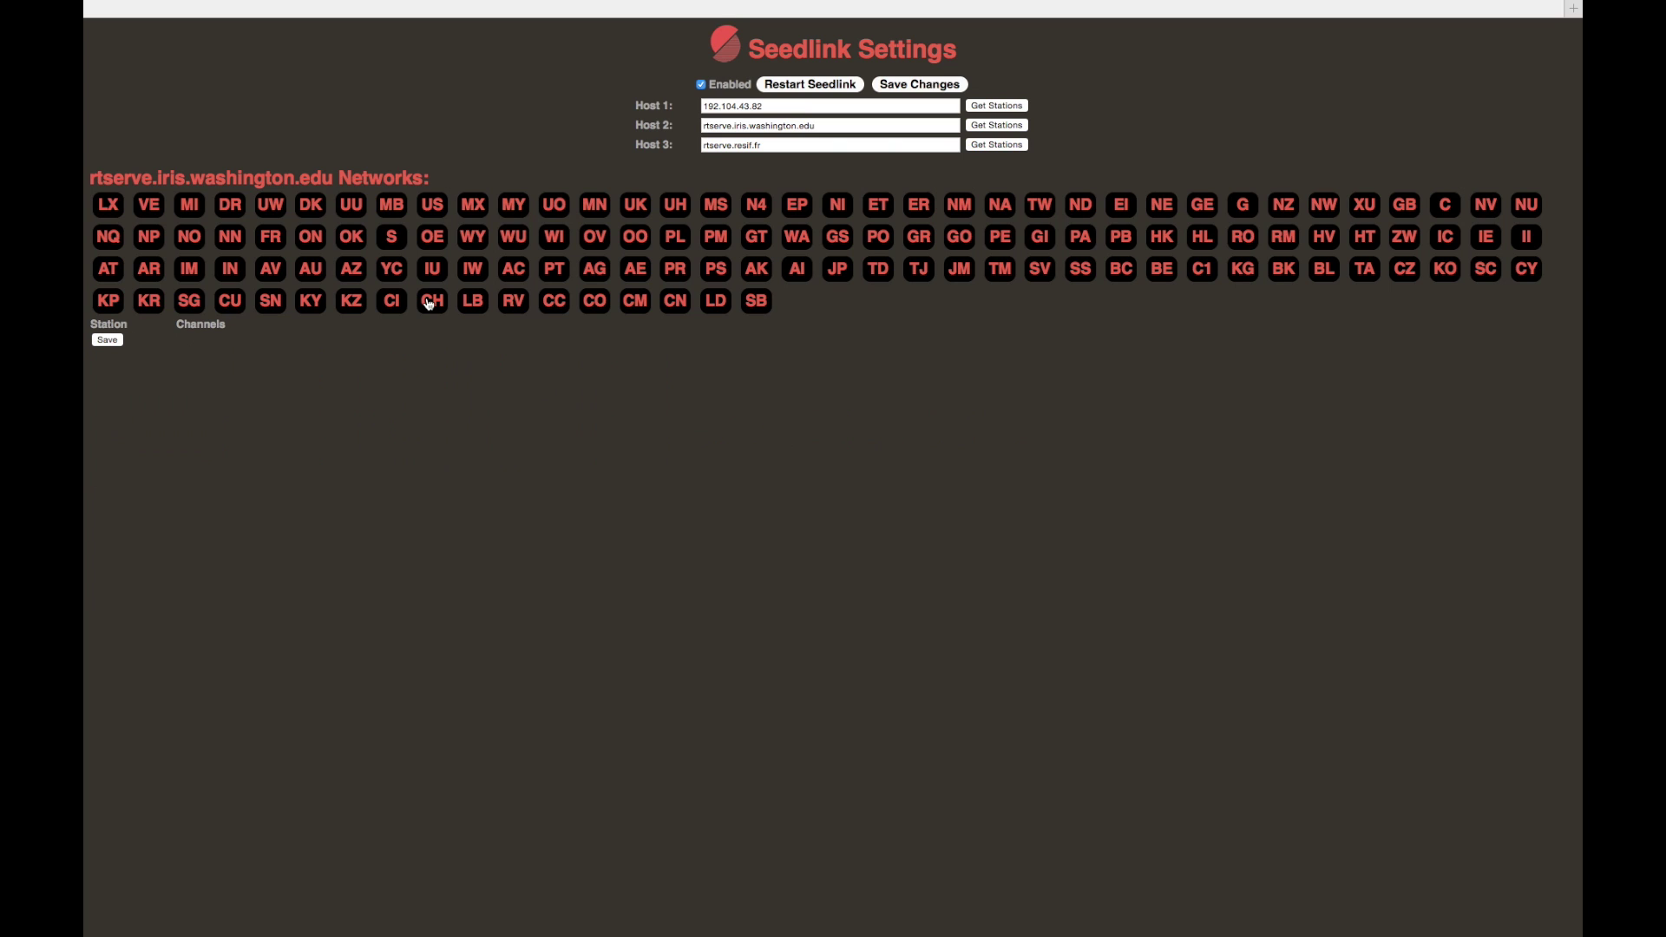
click(672, 300)
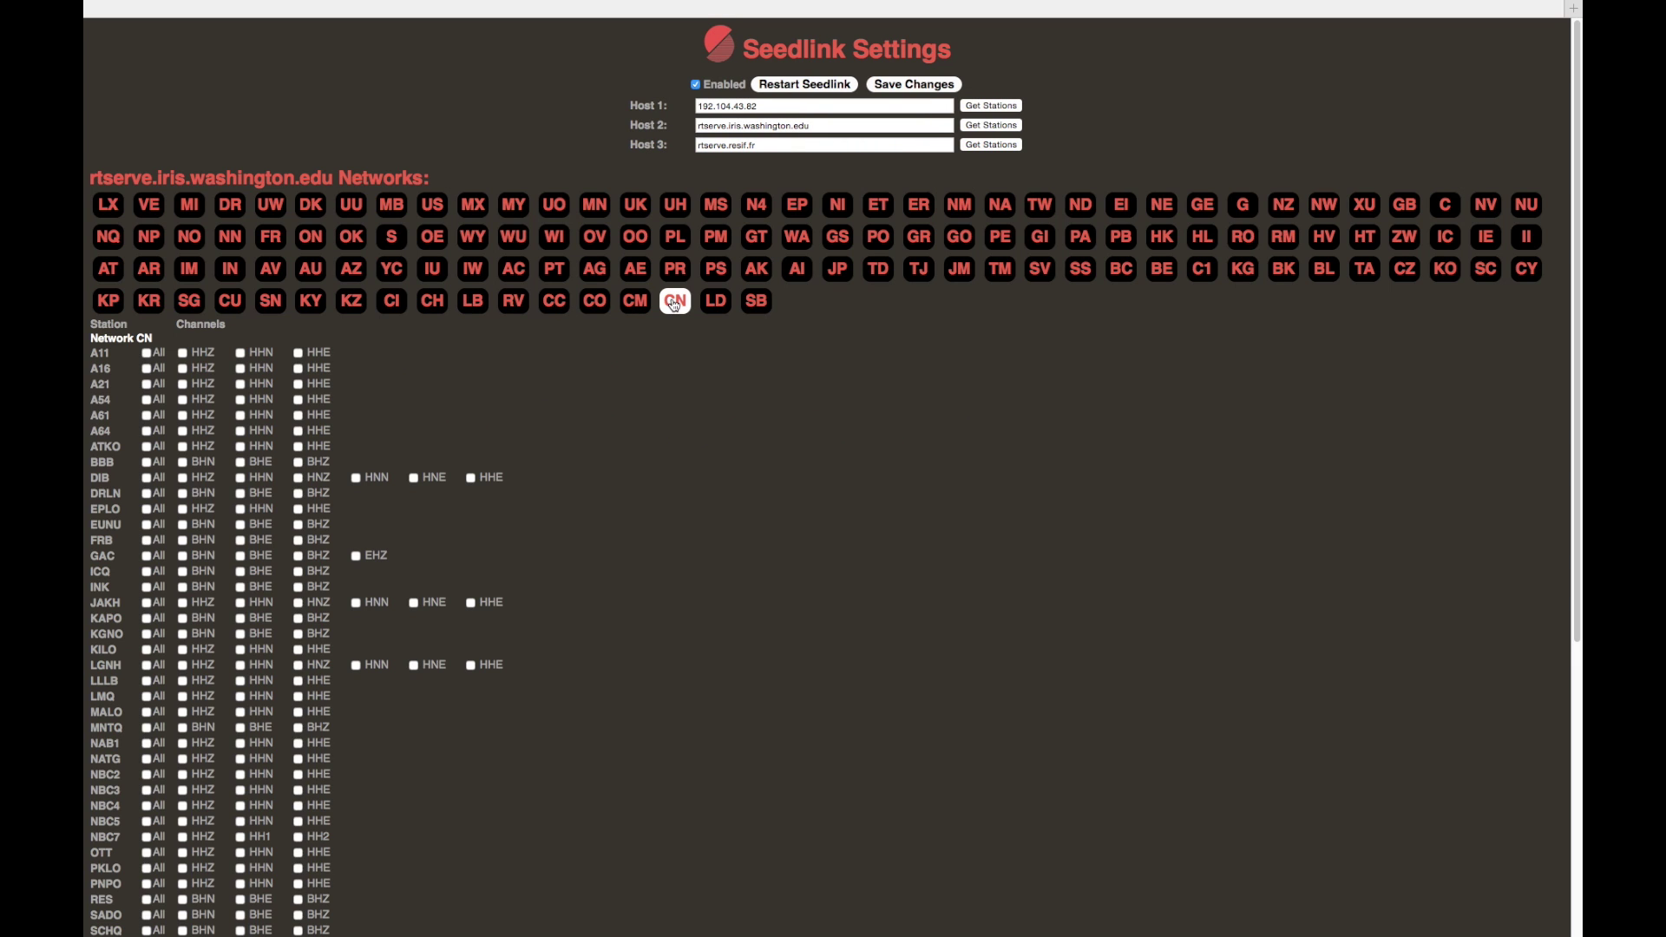
click(675, 302)
click(1444, 206)
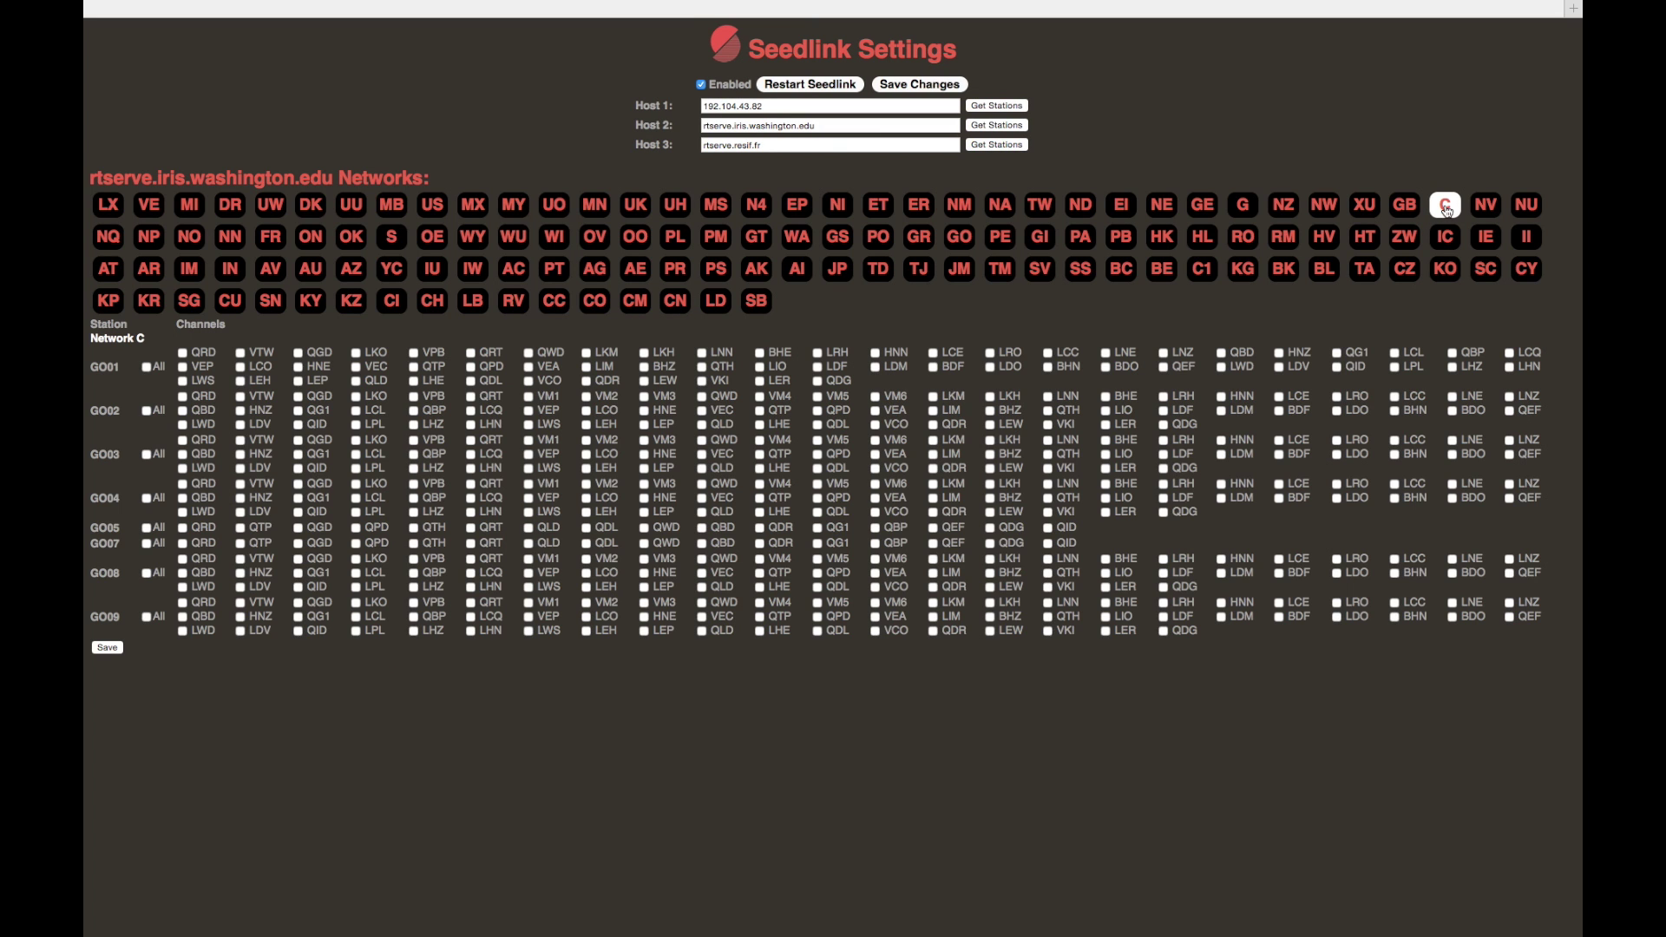
click(1440, 206)
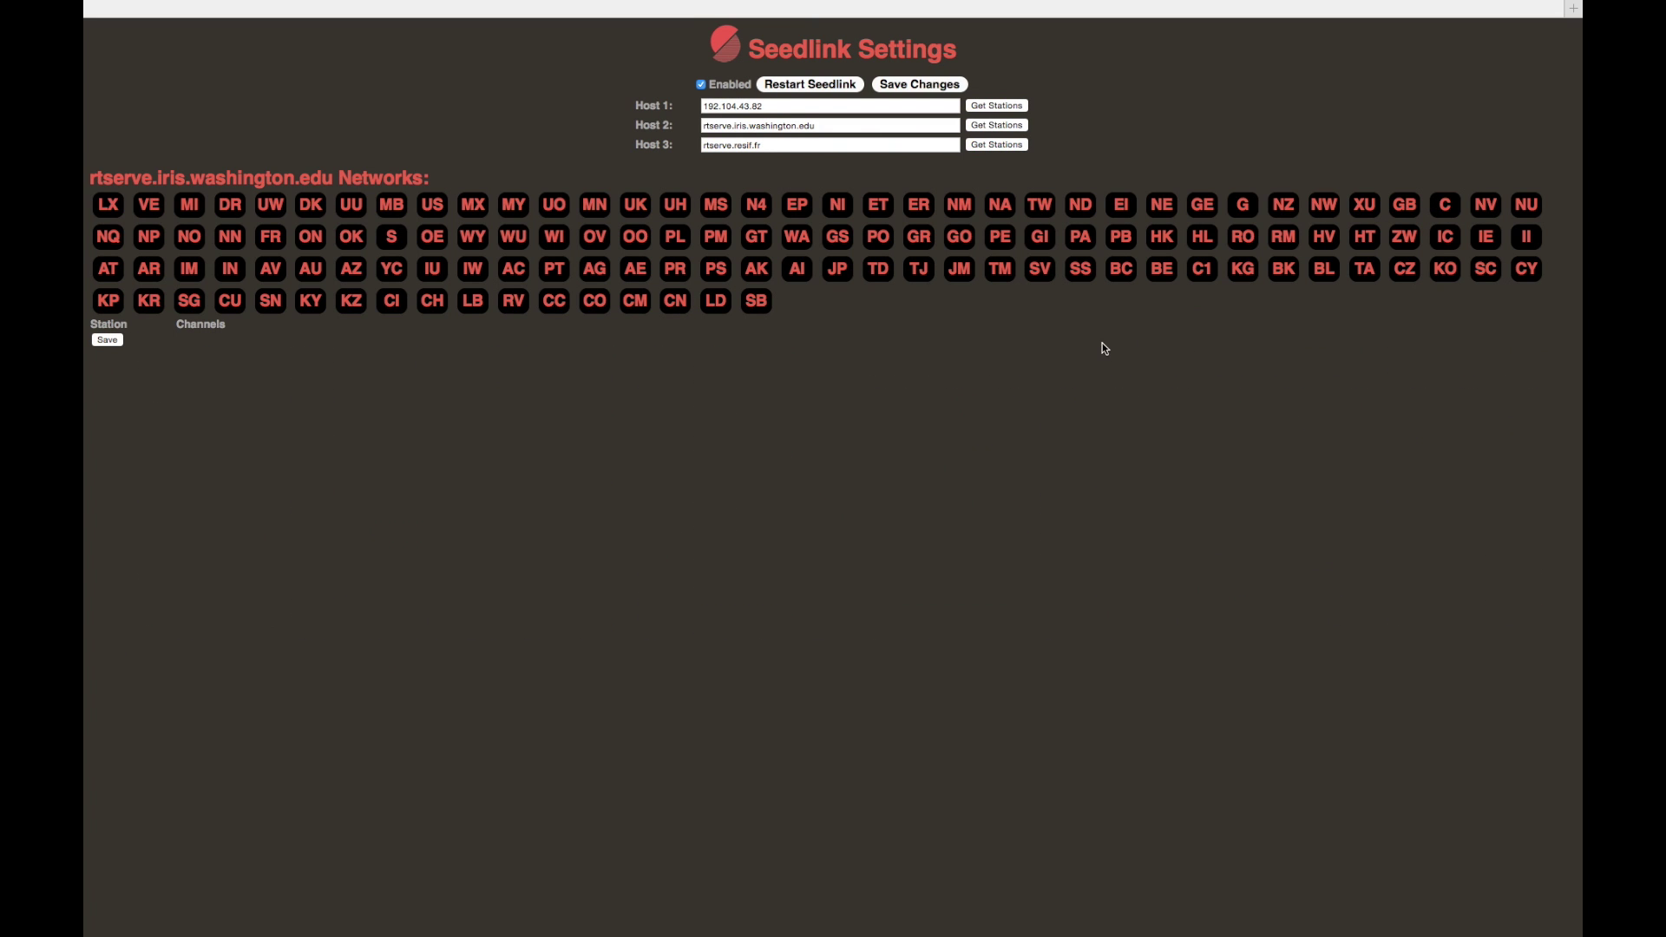
Get the stations of SeedLink Host 1, select all channels of station LCRK in network AU, and save the selection.
click(1021, 107)
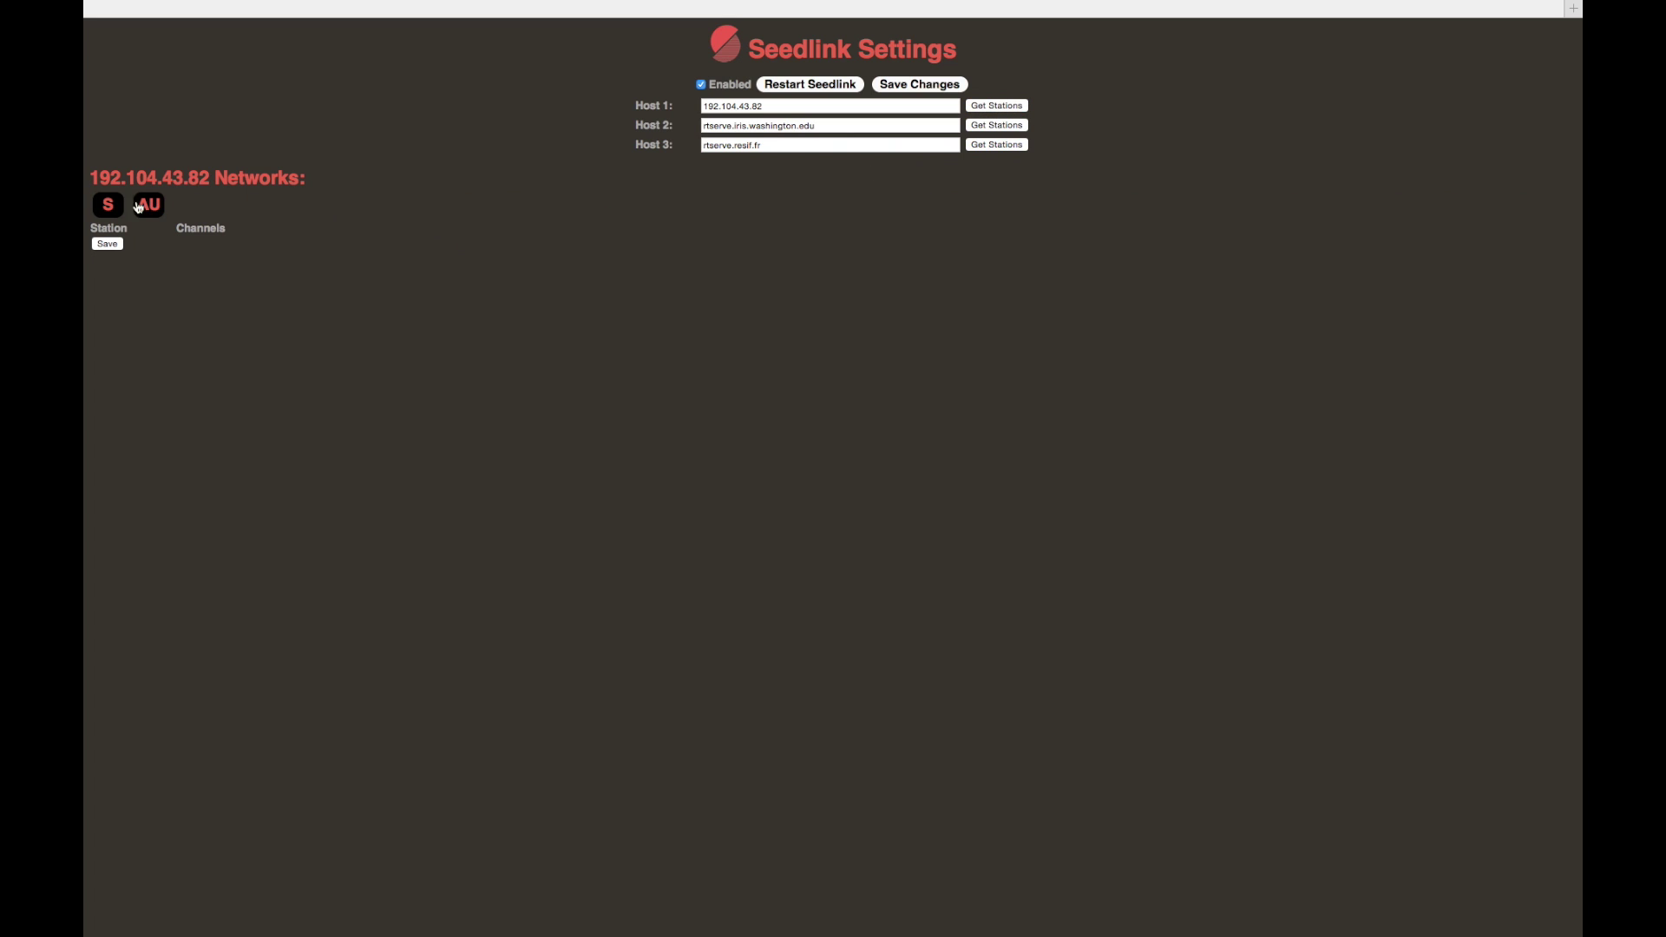
click(108, 205)
click(148, 211)
click(148, 210)
scroll(390, 642, down, 10)
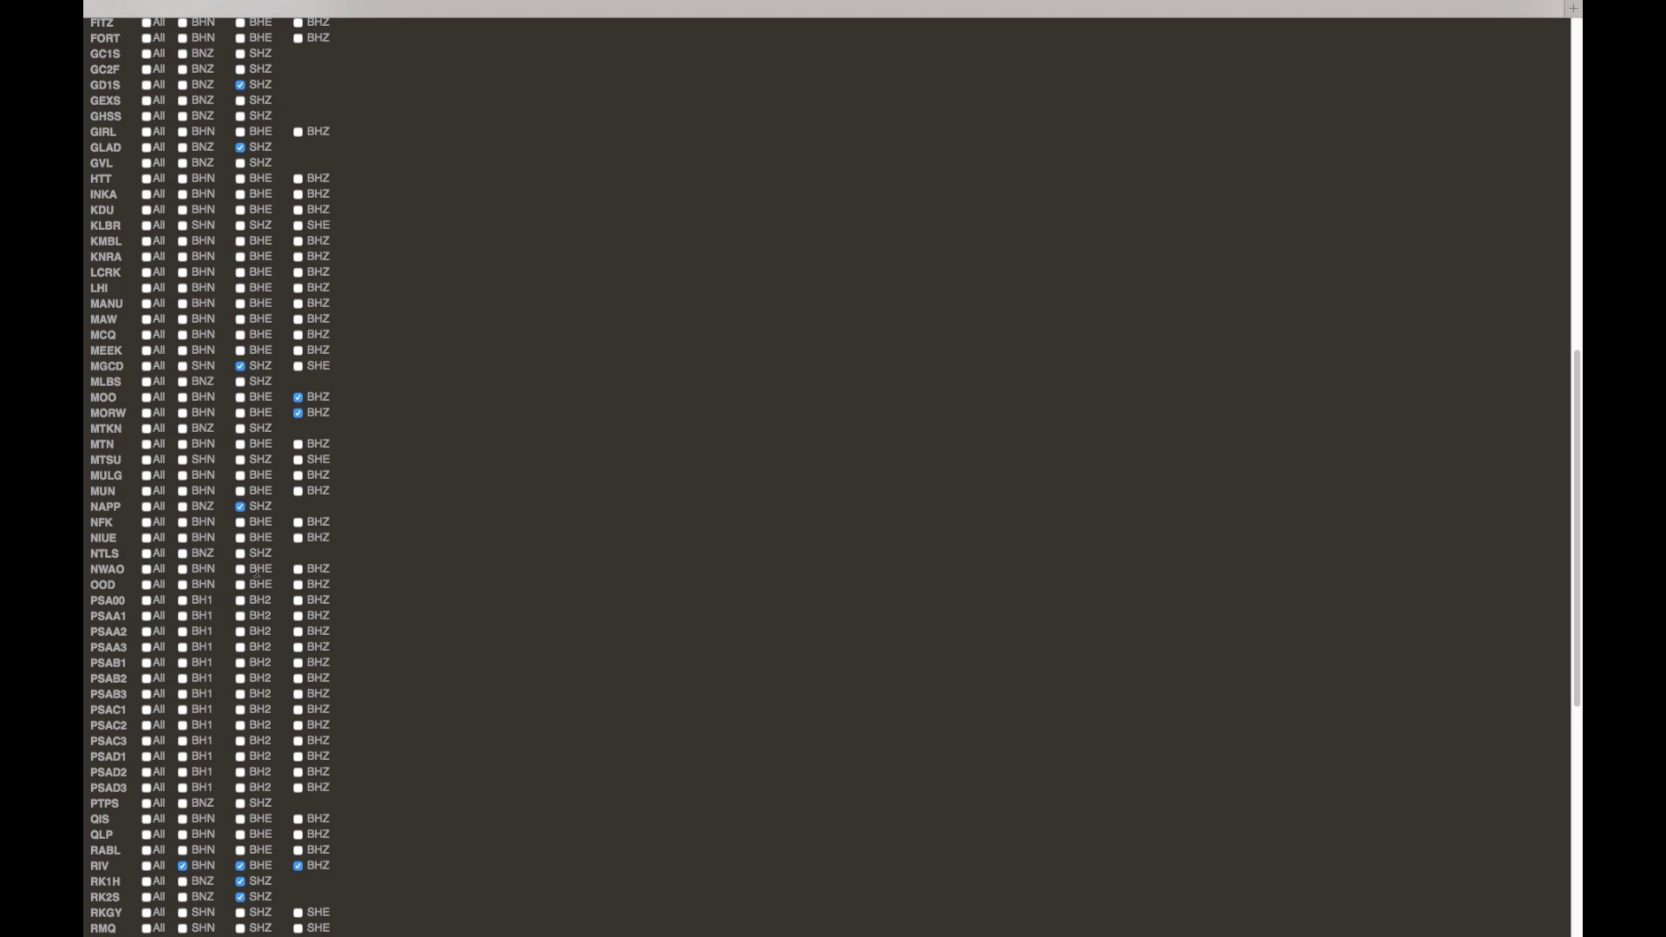
click(148, 273)
scroll(408, 494, down, 7)
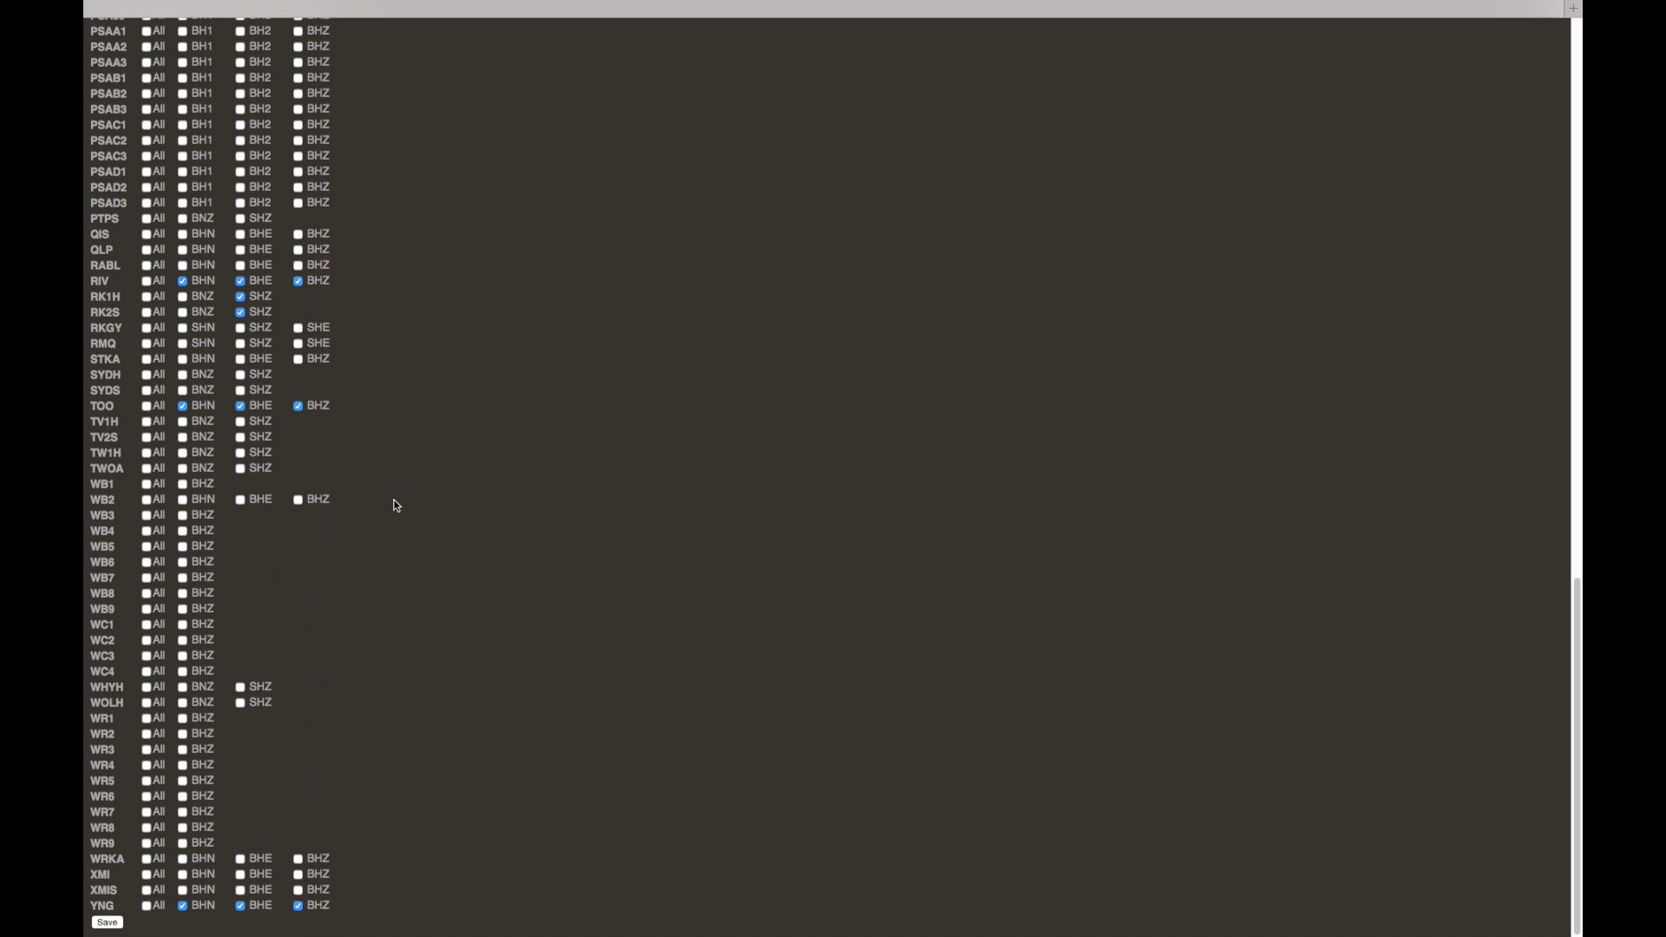
click(107, 922)
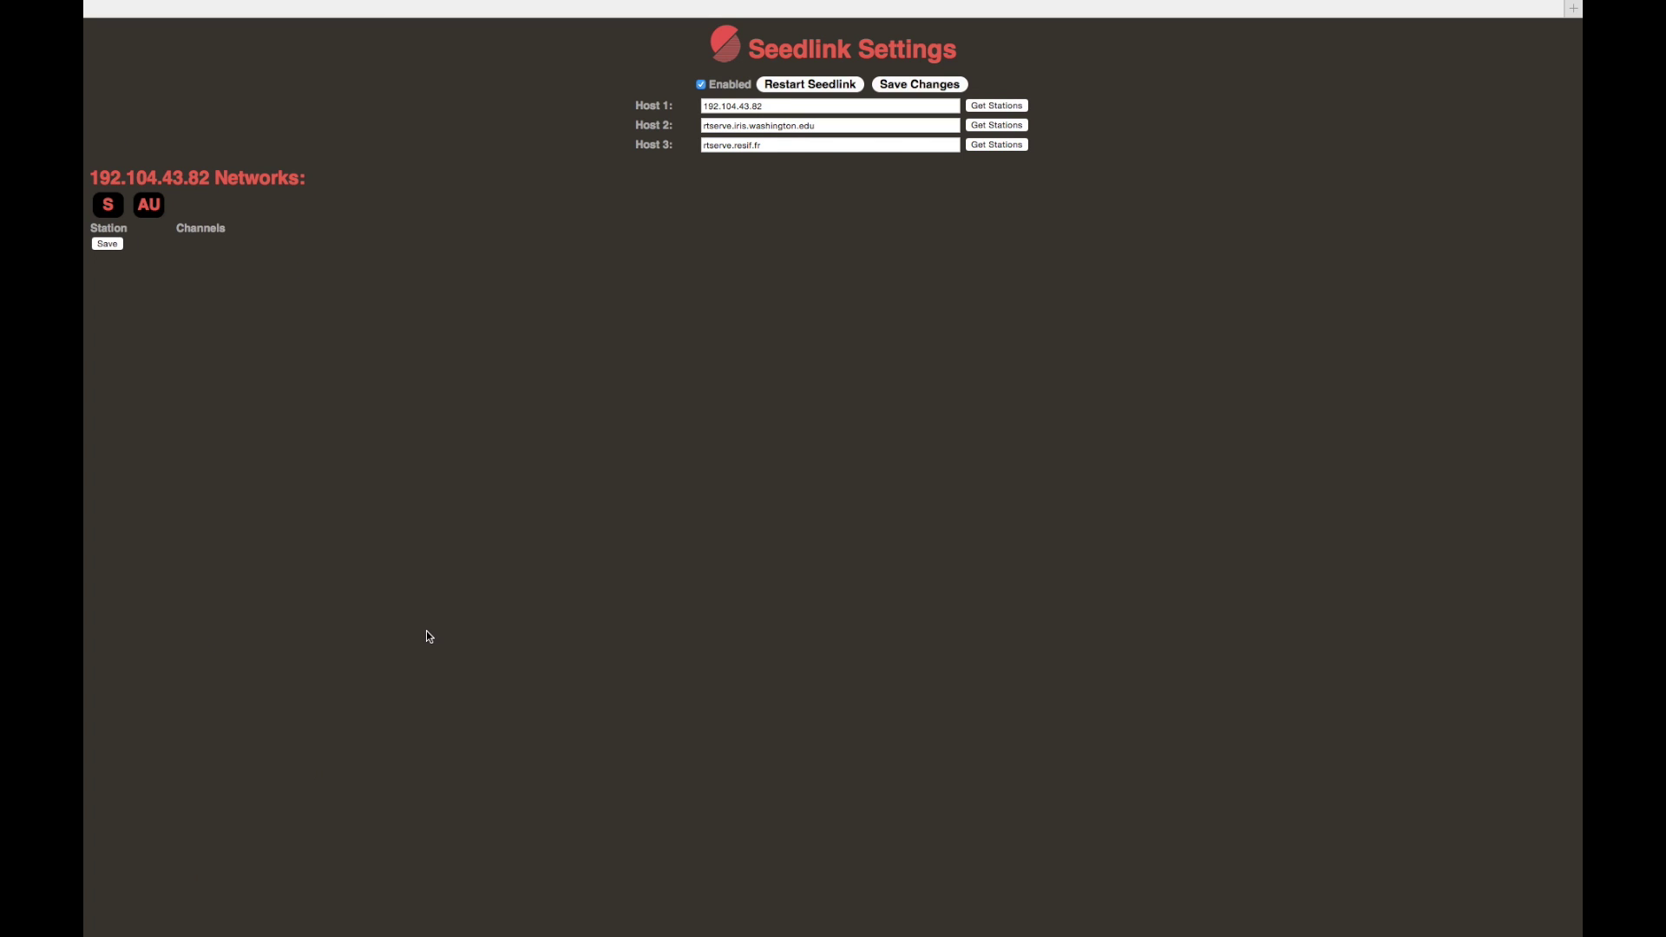
Return to the home page and open the South Australia subnetwork's status map to check its stations.
click(723, 47)
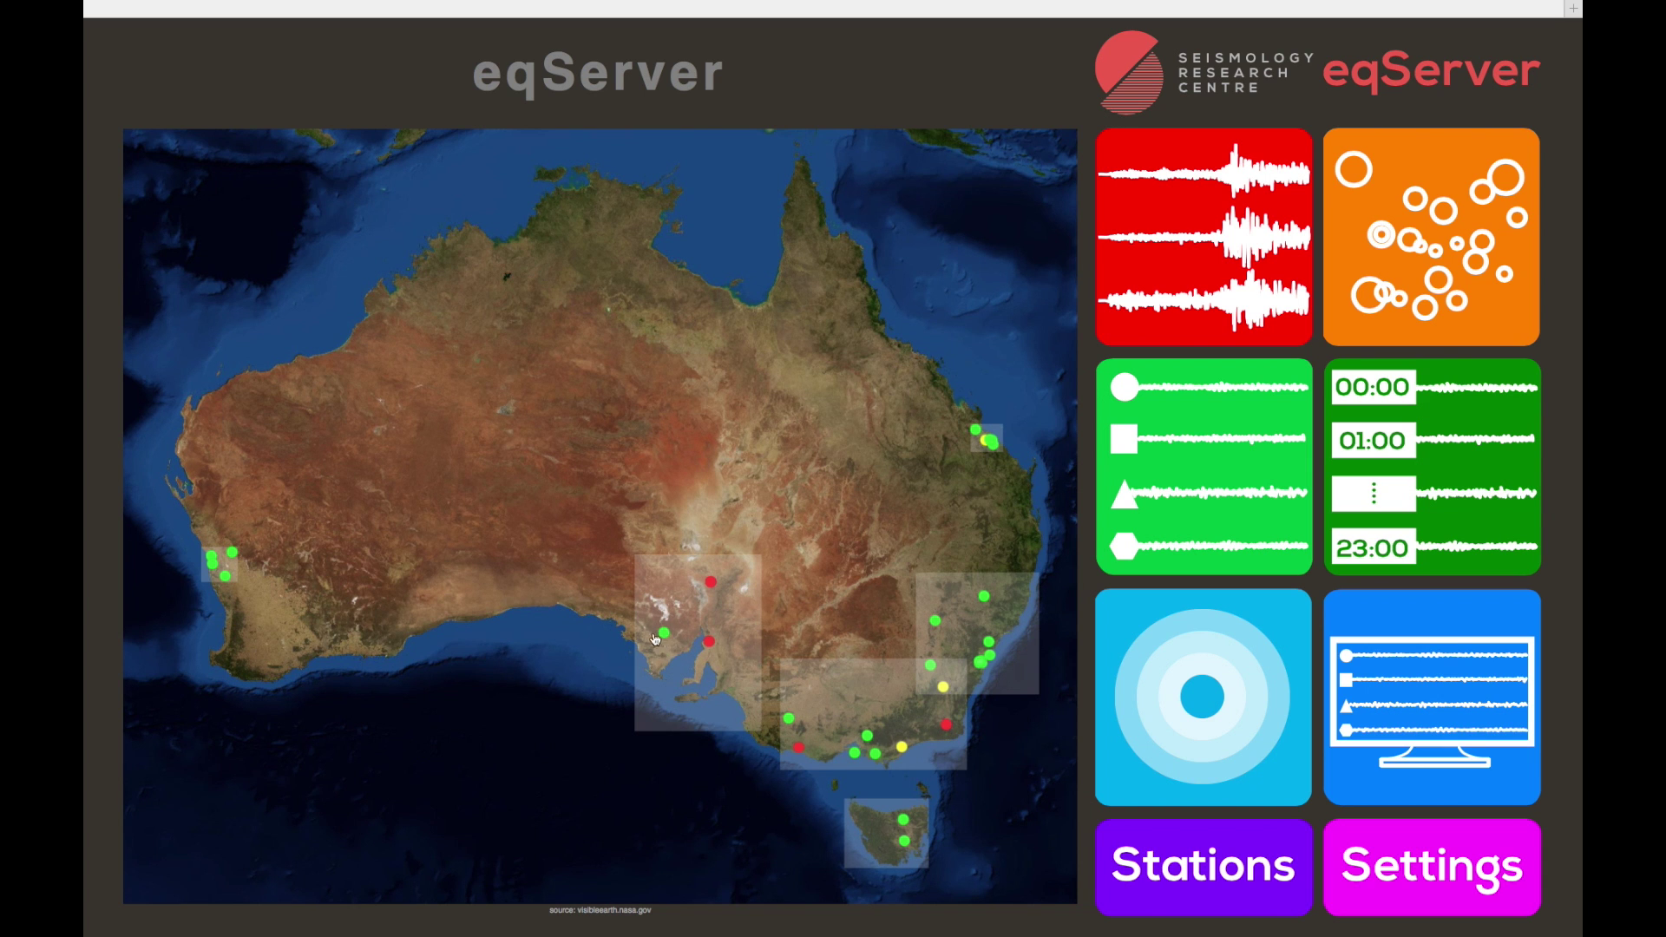
click(672, 667)
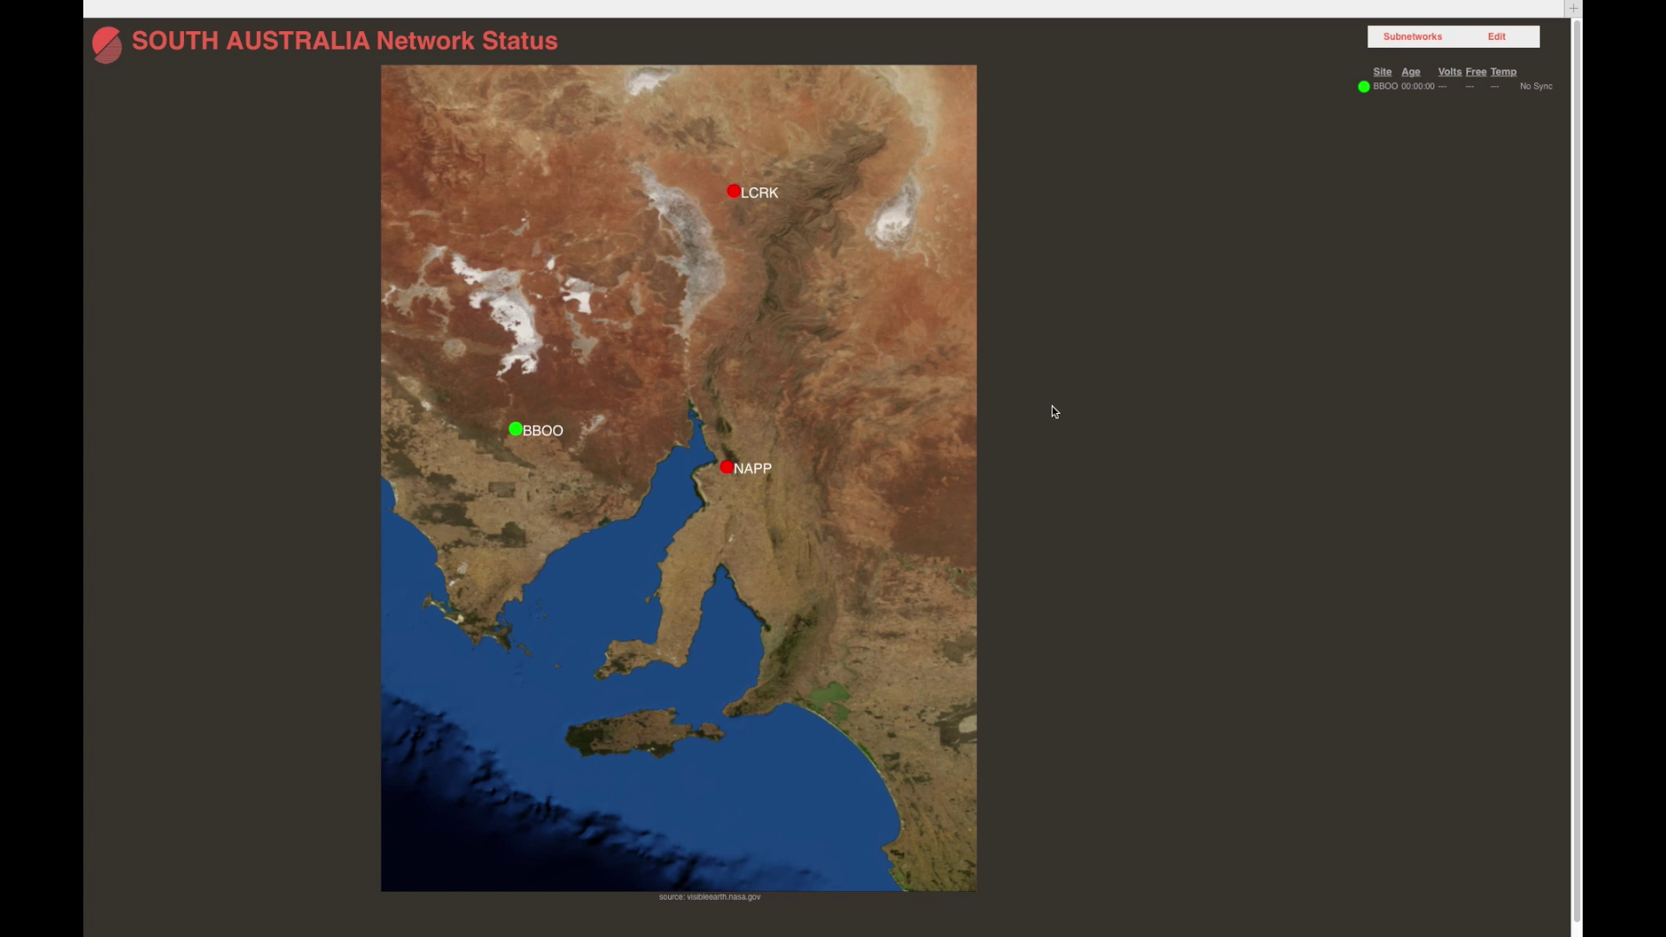
Return to the home page, check the BBOO traces in the live waveform display, and go back home.
click(113, 48)
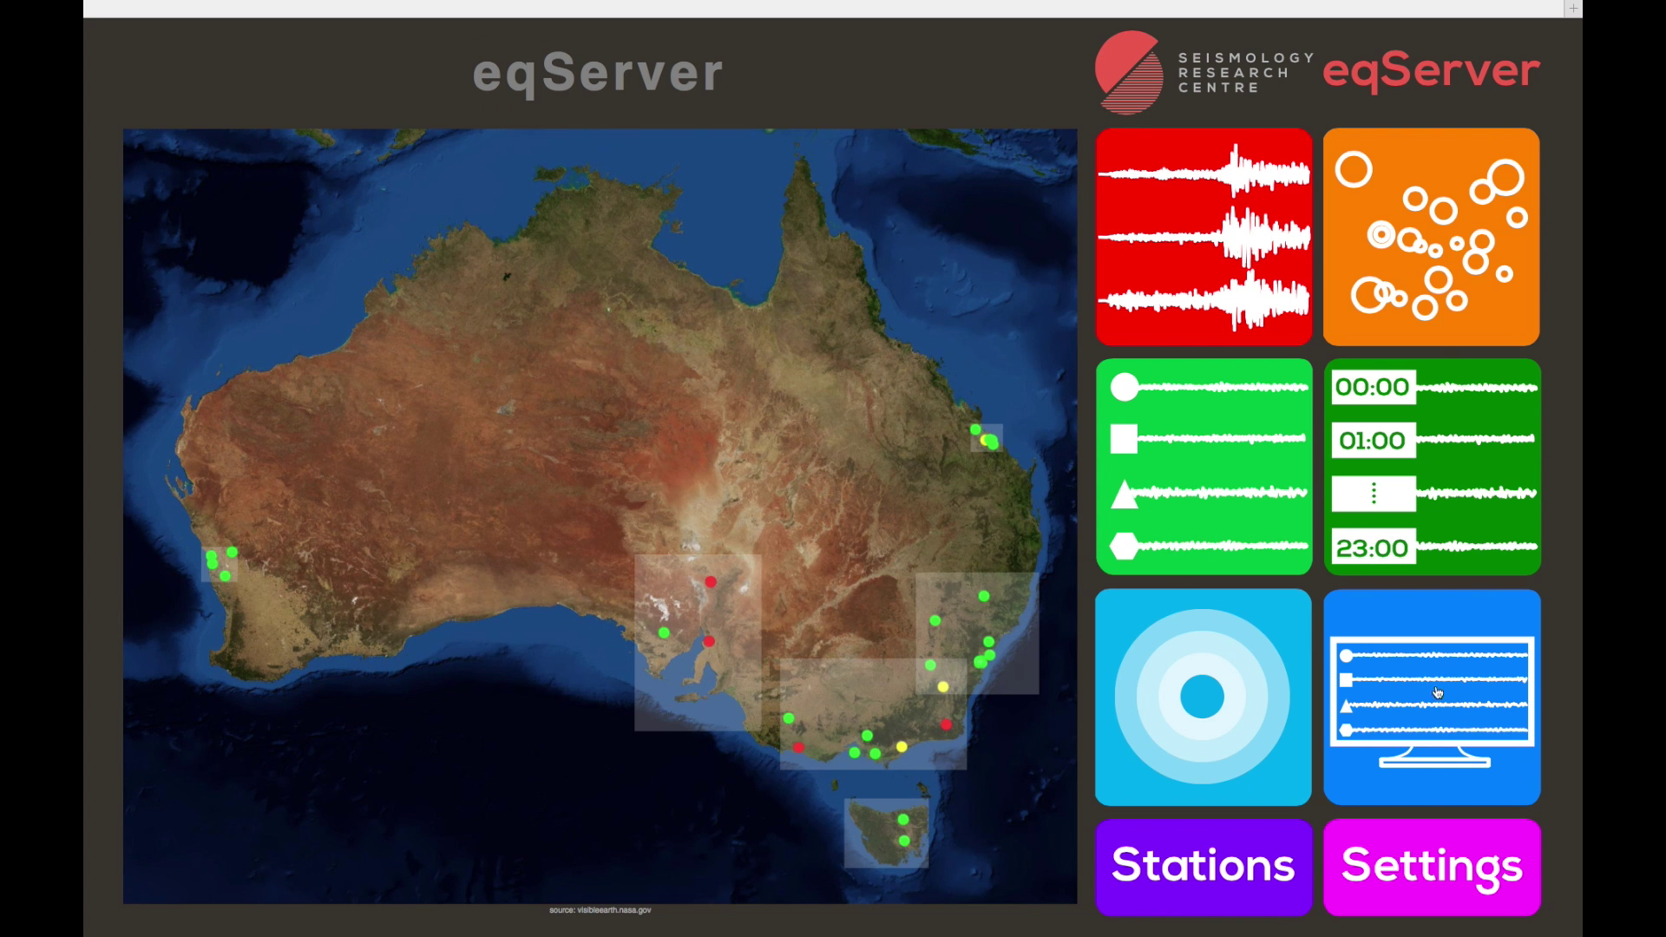
click(1469, 717)
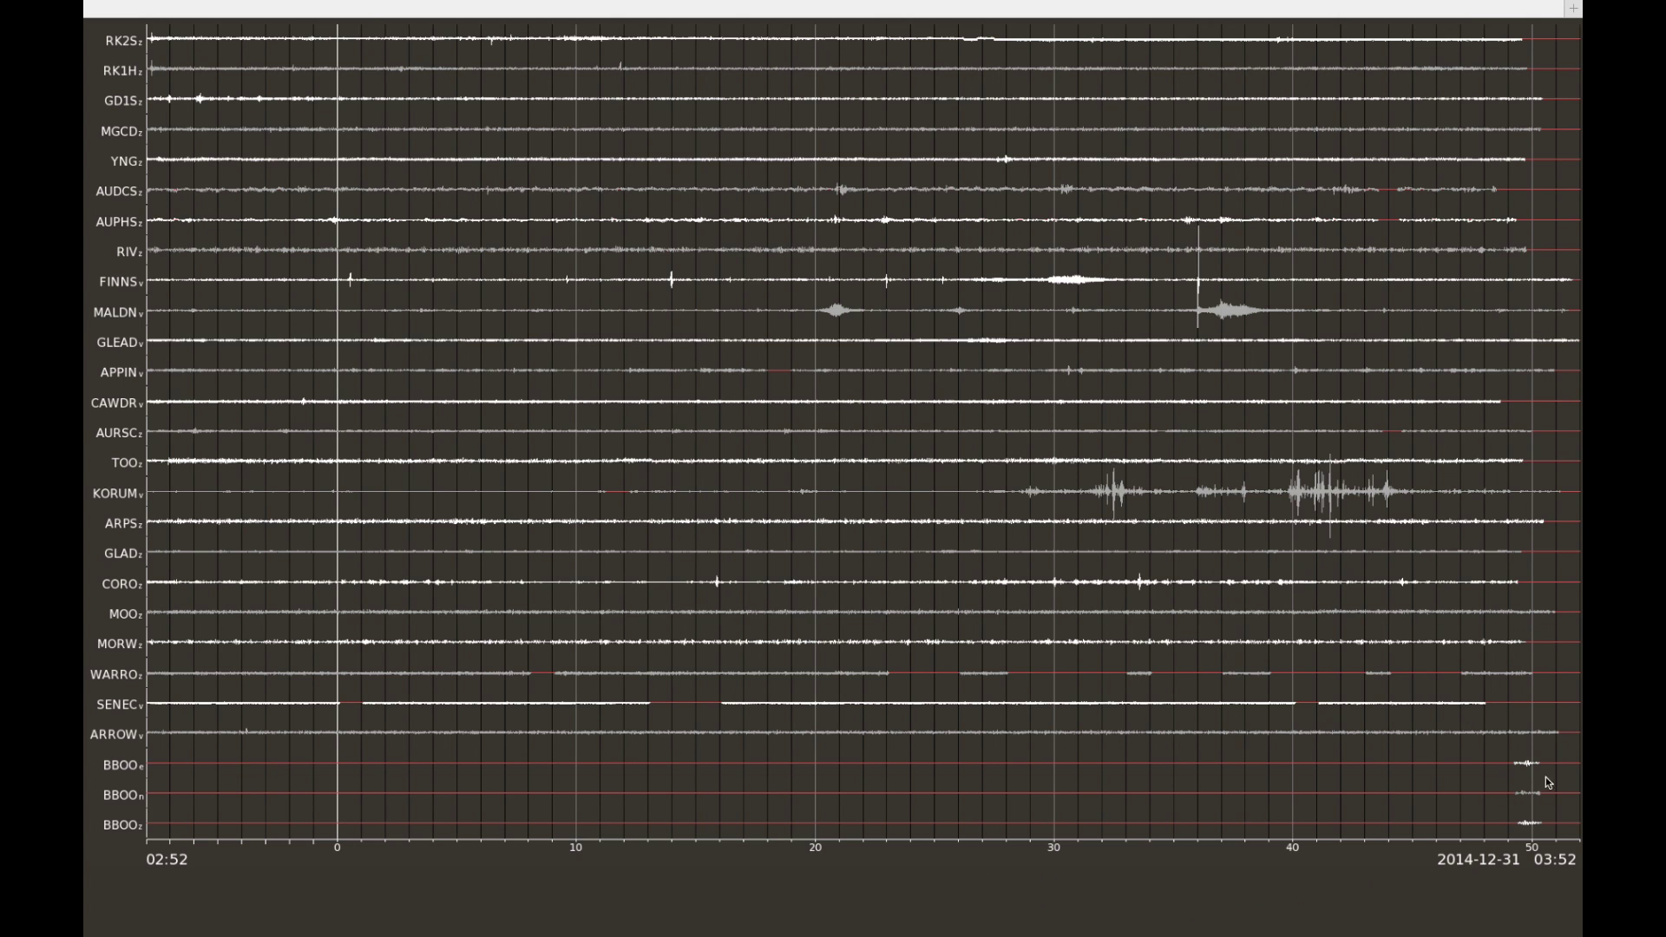
click(1571, 792)
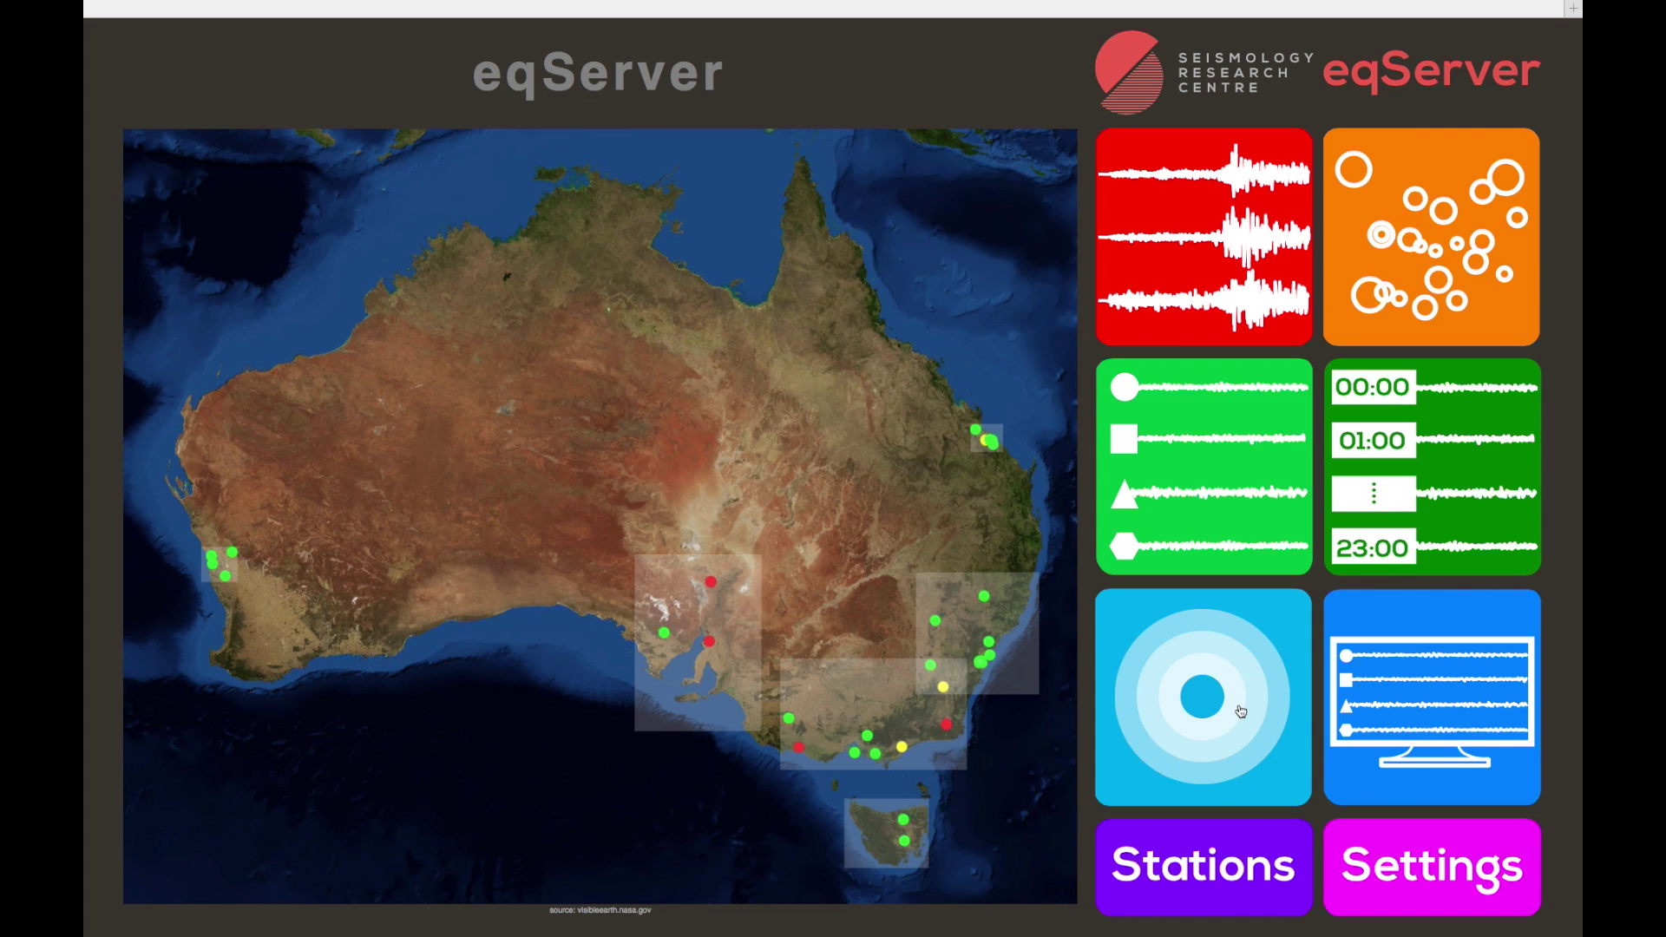
In the live data sorting settings, display only channel BHZ for station BBOO and save the station list.
click(1393, 855)
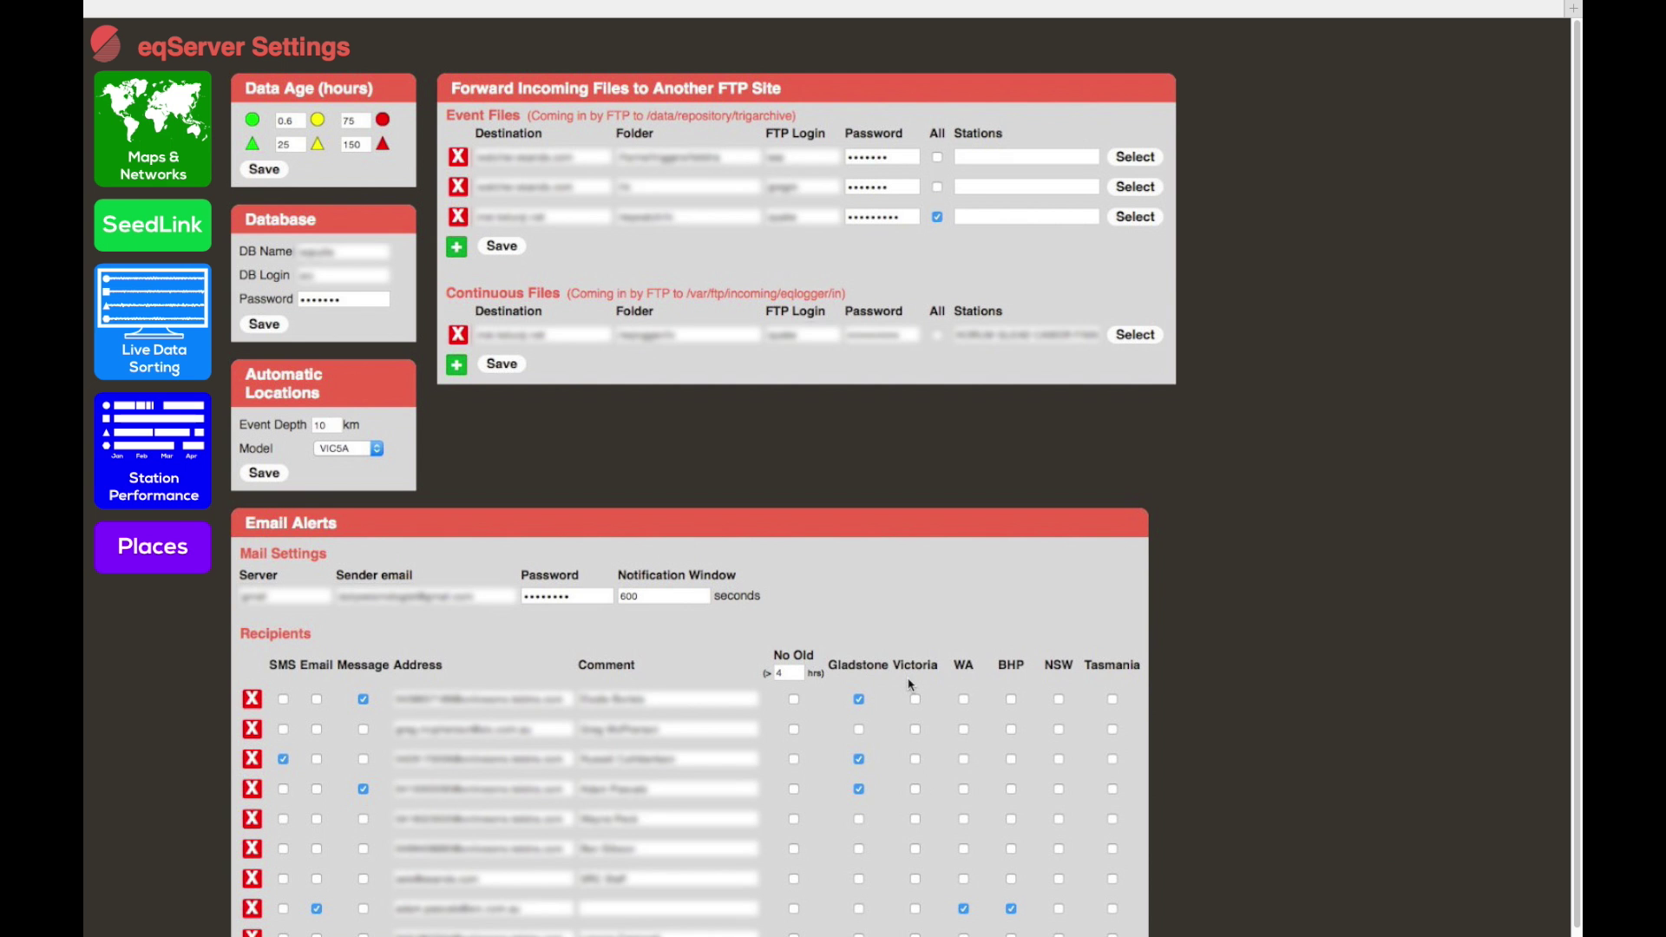
click(136, 335)
click(758, 851)
click(797, 852)
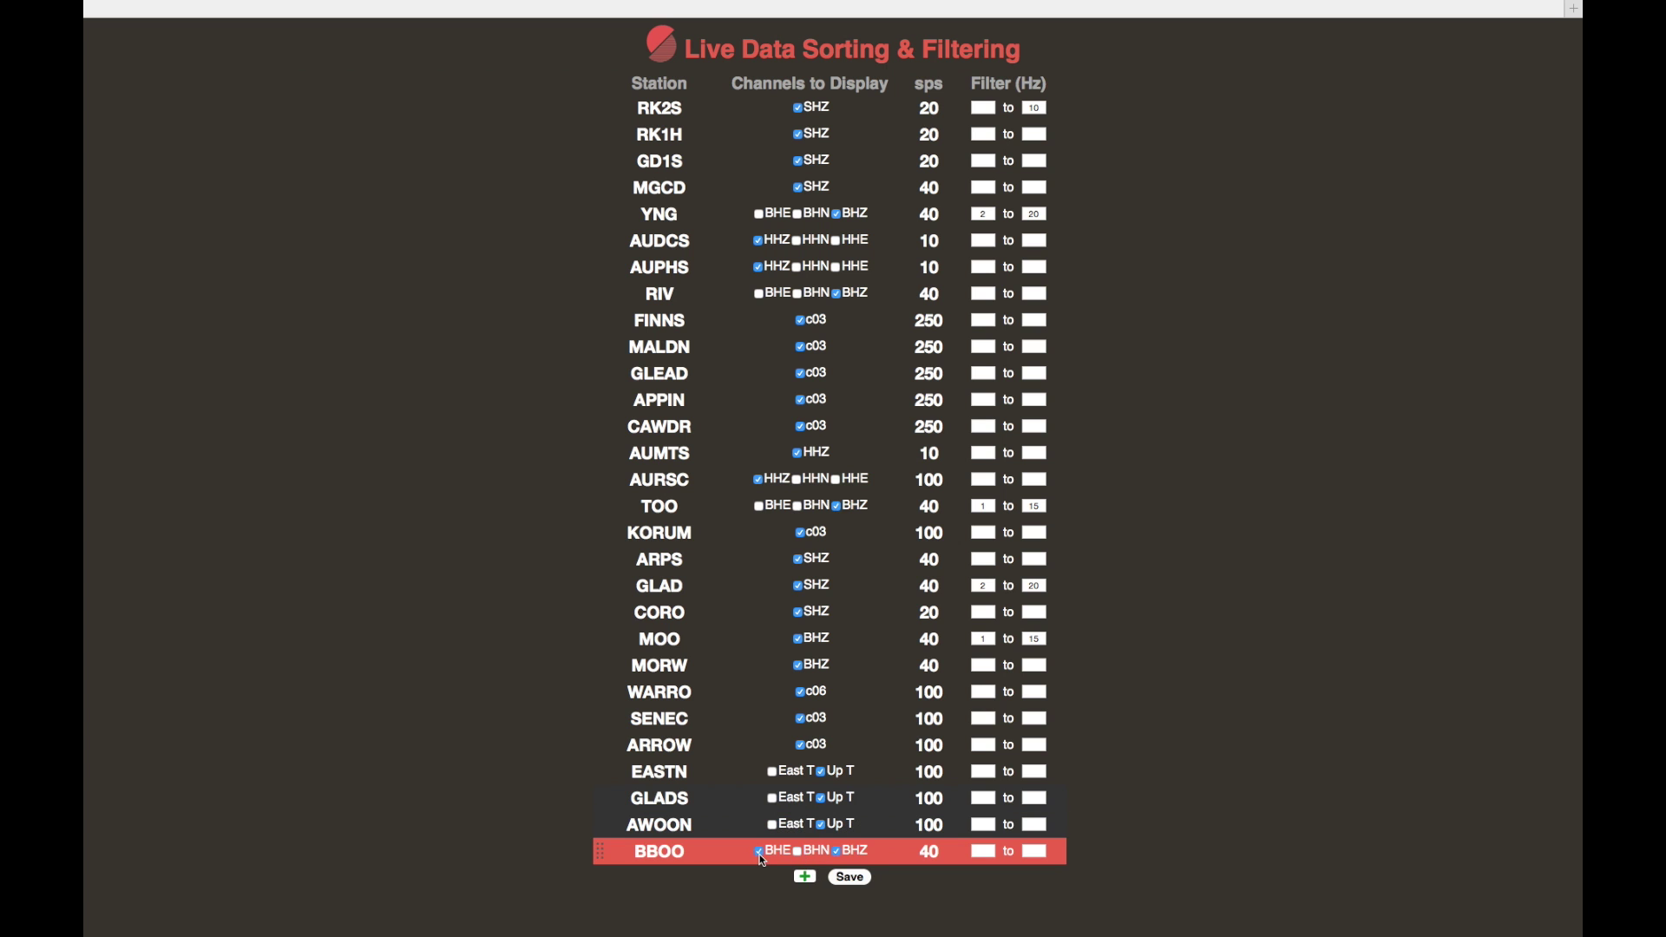
click(850, 878)
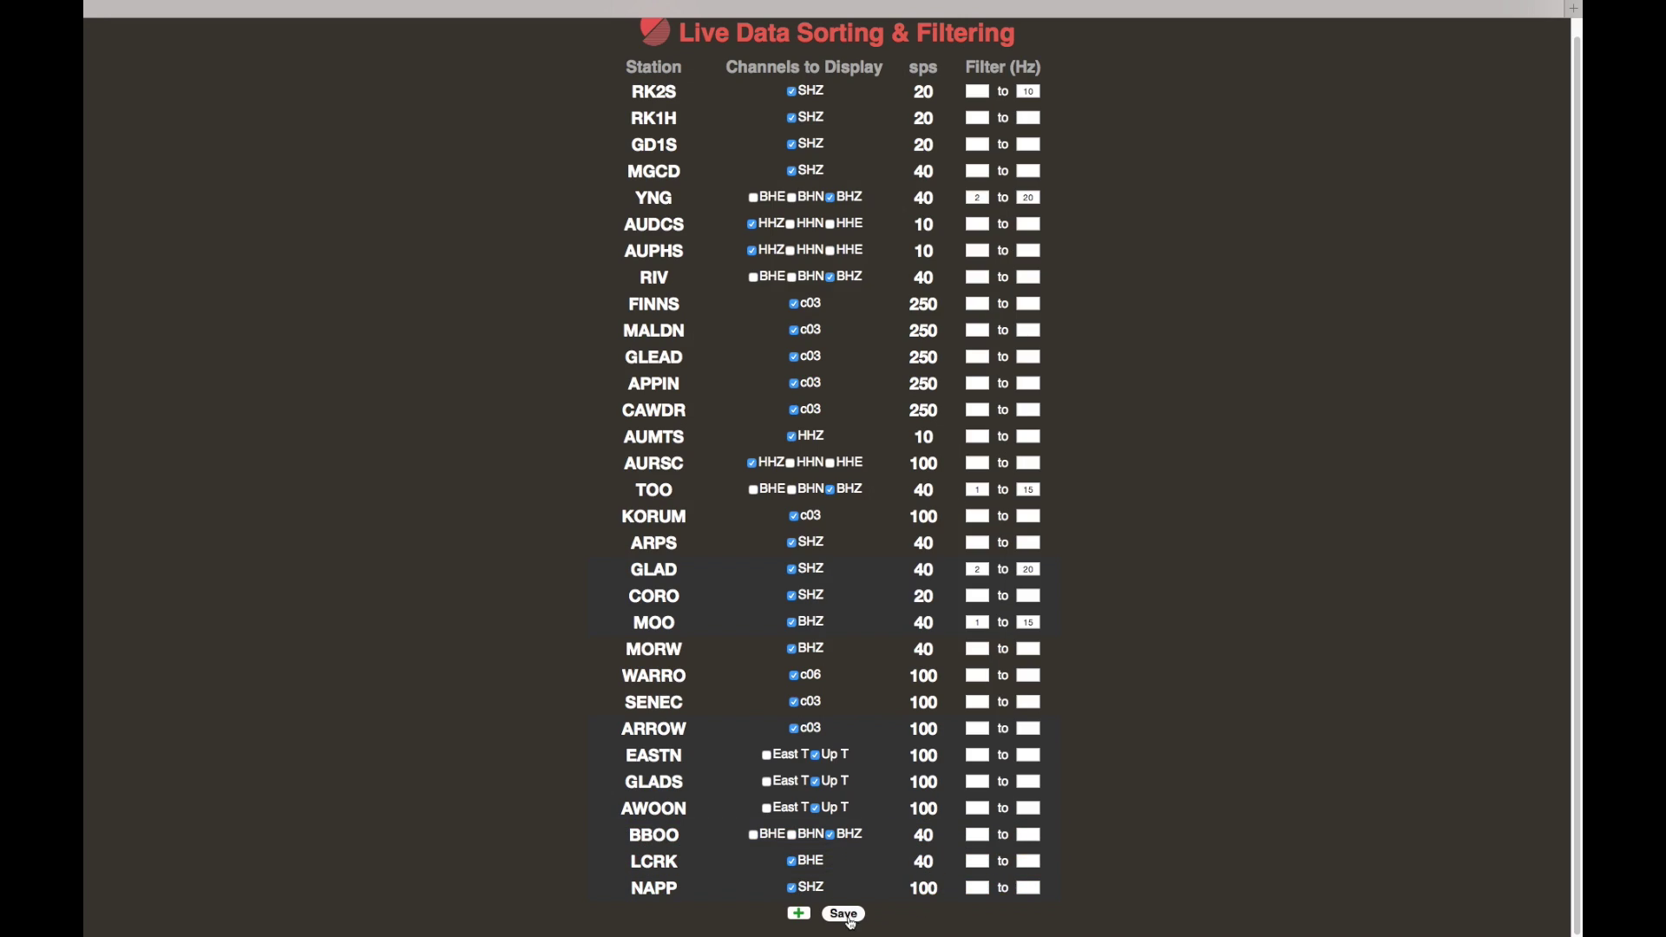
click(843, 915)
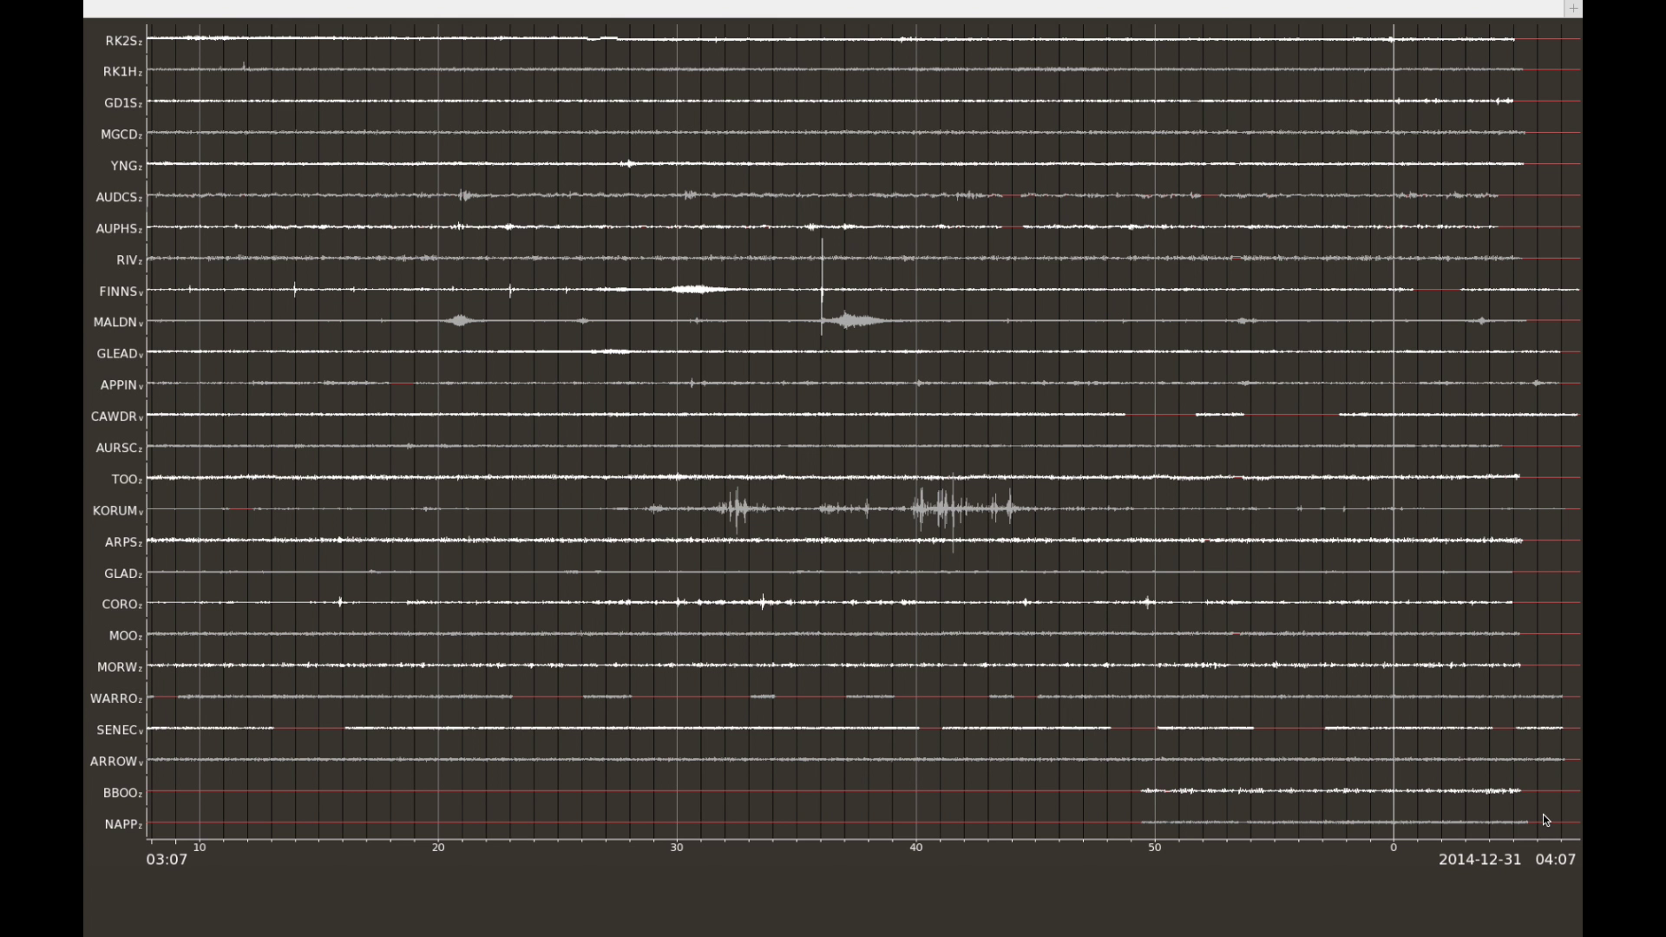
Open the Wave Finder and go through its date, South Australia stations, all-stations, near-station and near-location options.
click(1545, 820)
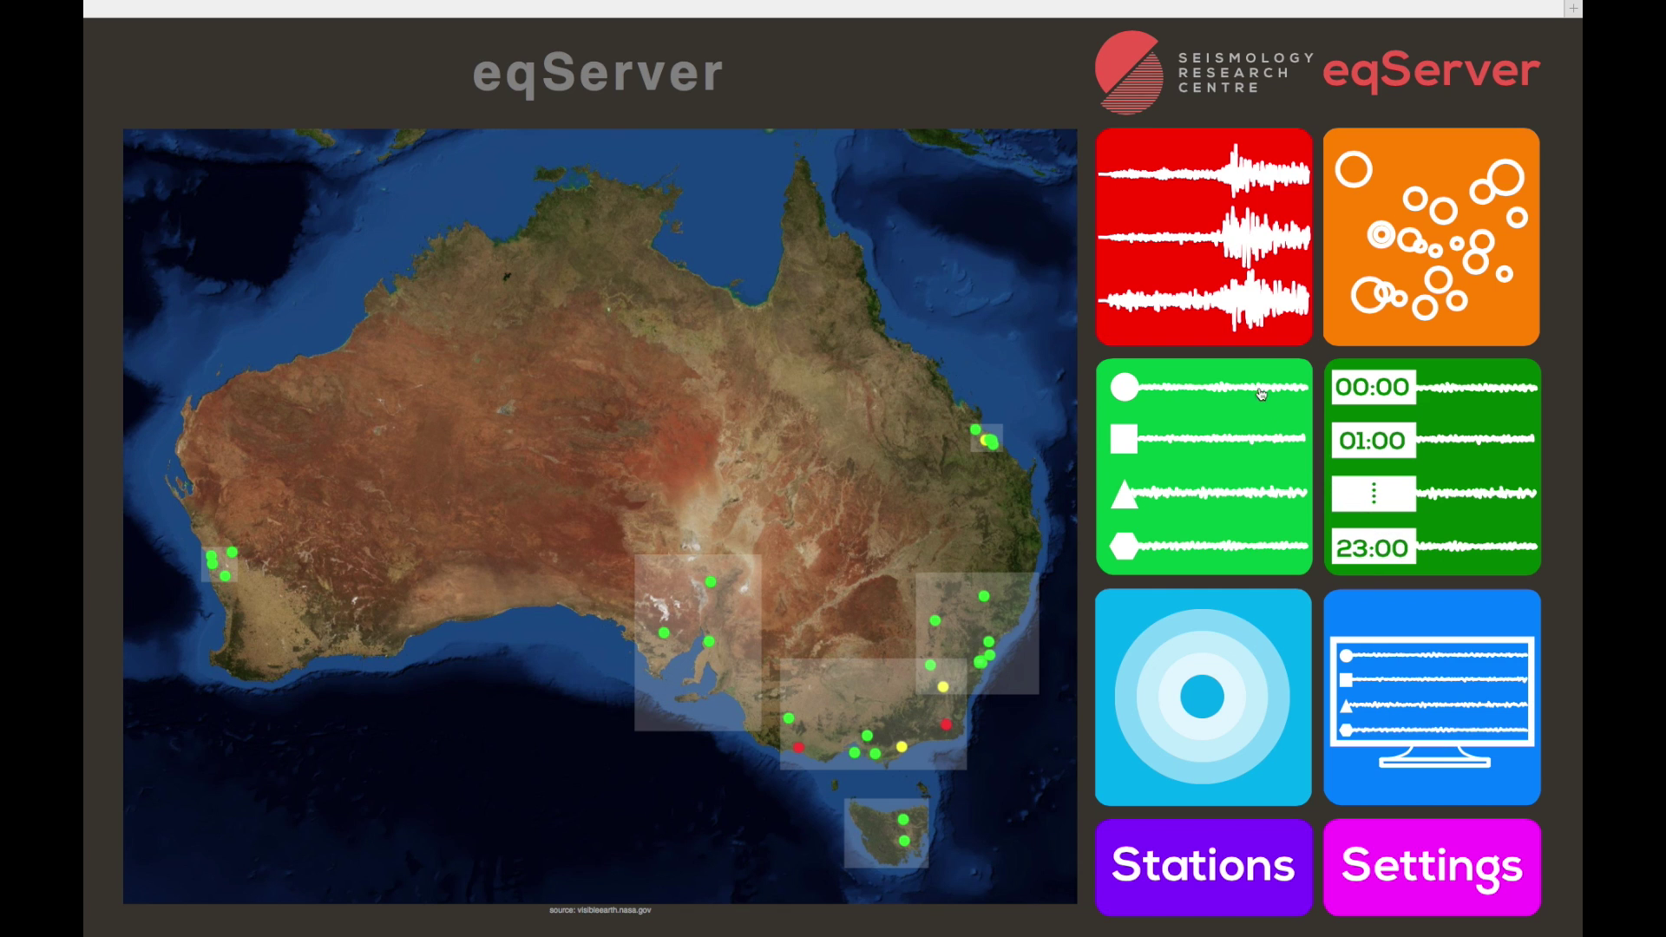
click(1199, 253)
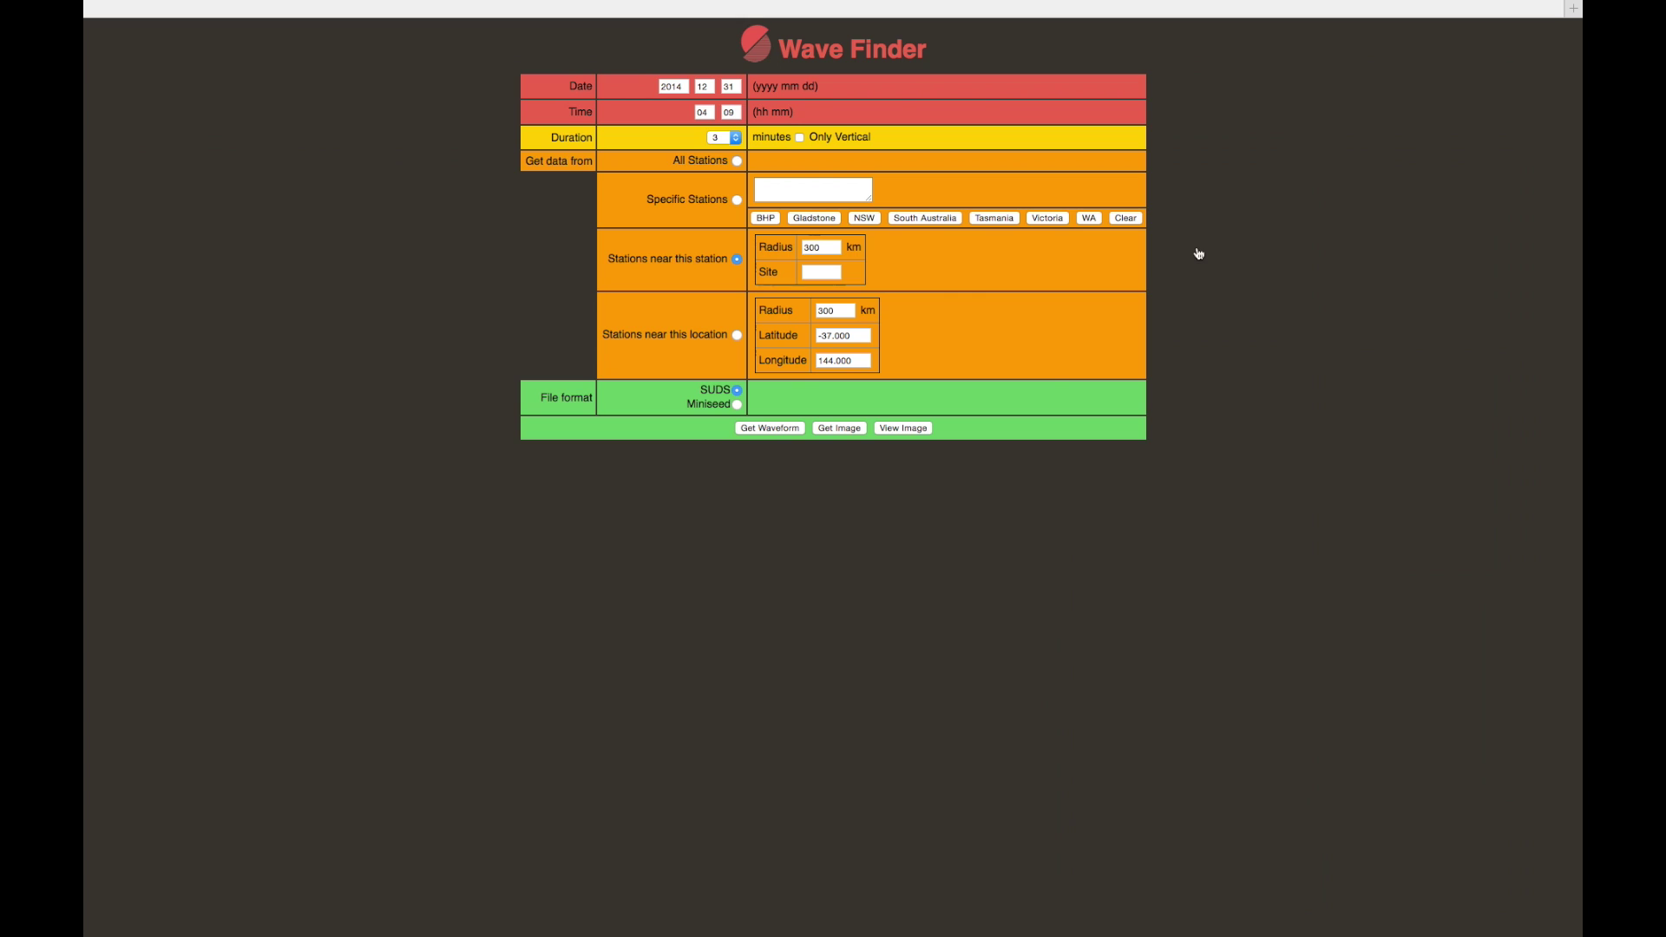
double_click(678, 86)
click(925, 218)
drag(852, 186, 753, 198)
key(BackSpace)
click(737, 161)
click(737, 259)
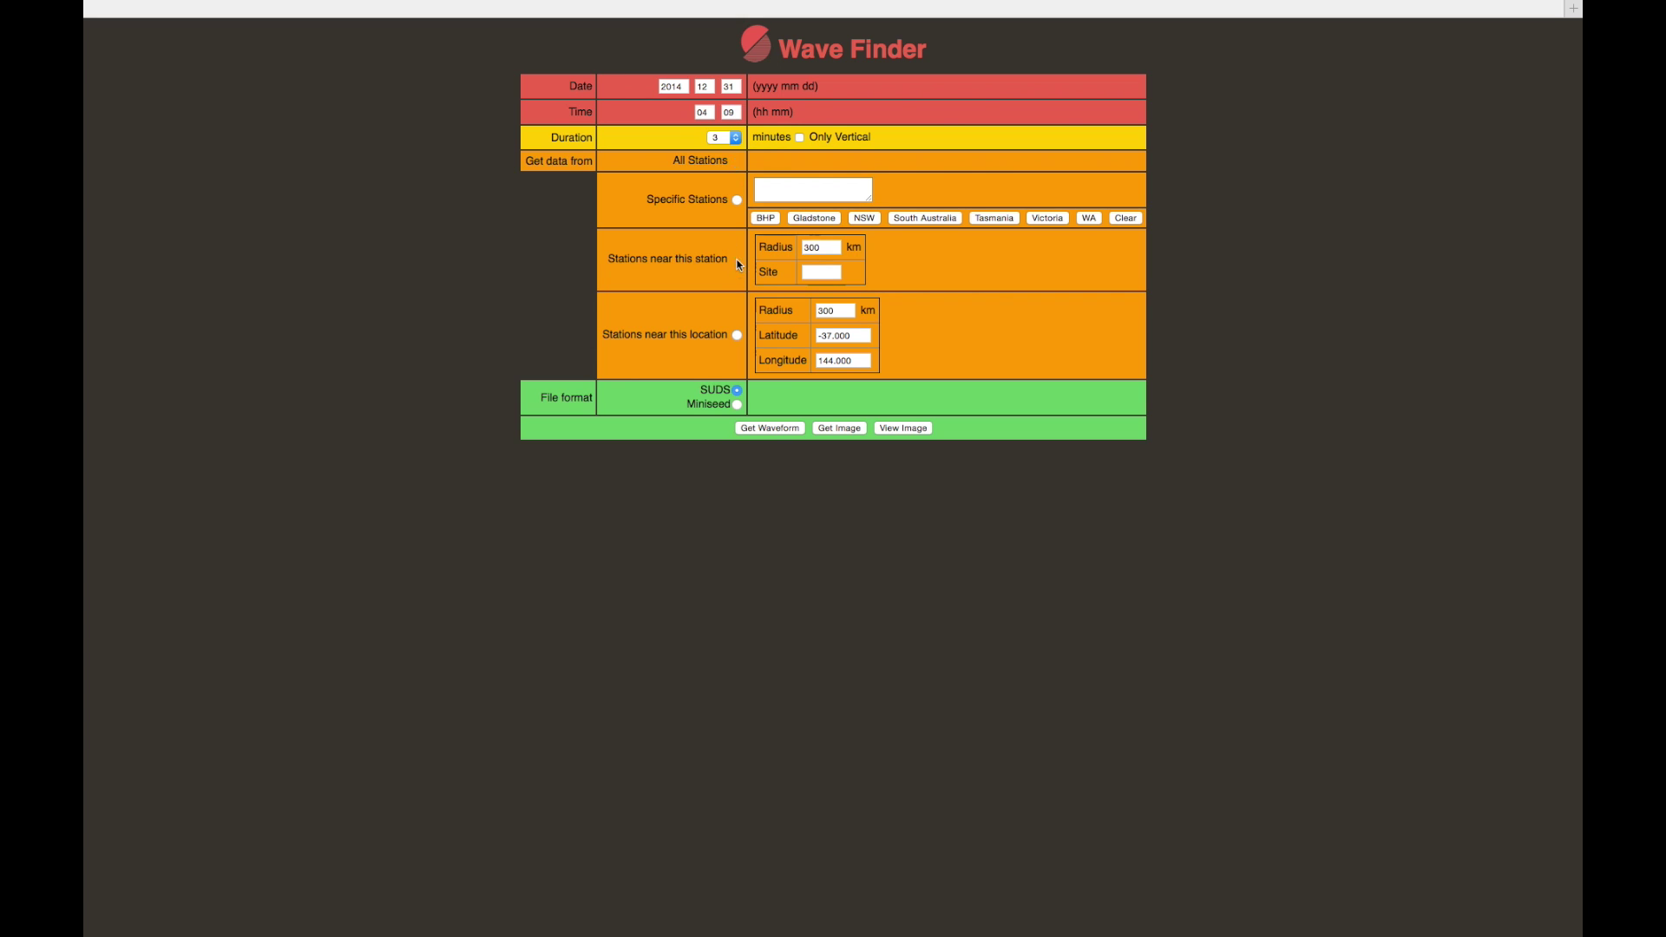
click(825, 274)
click(738, 336)
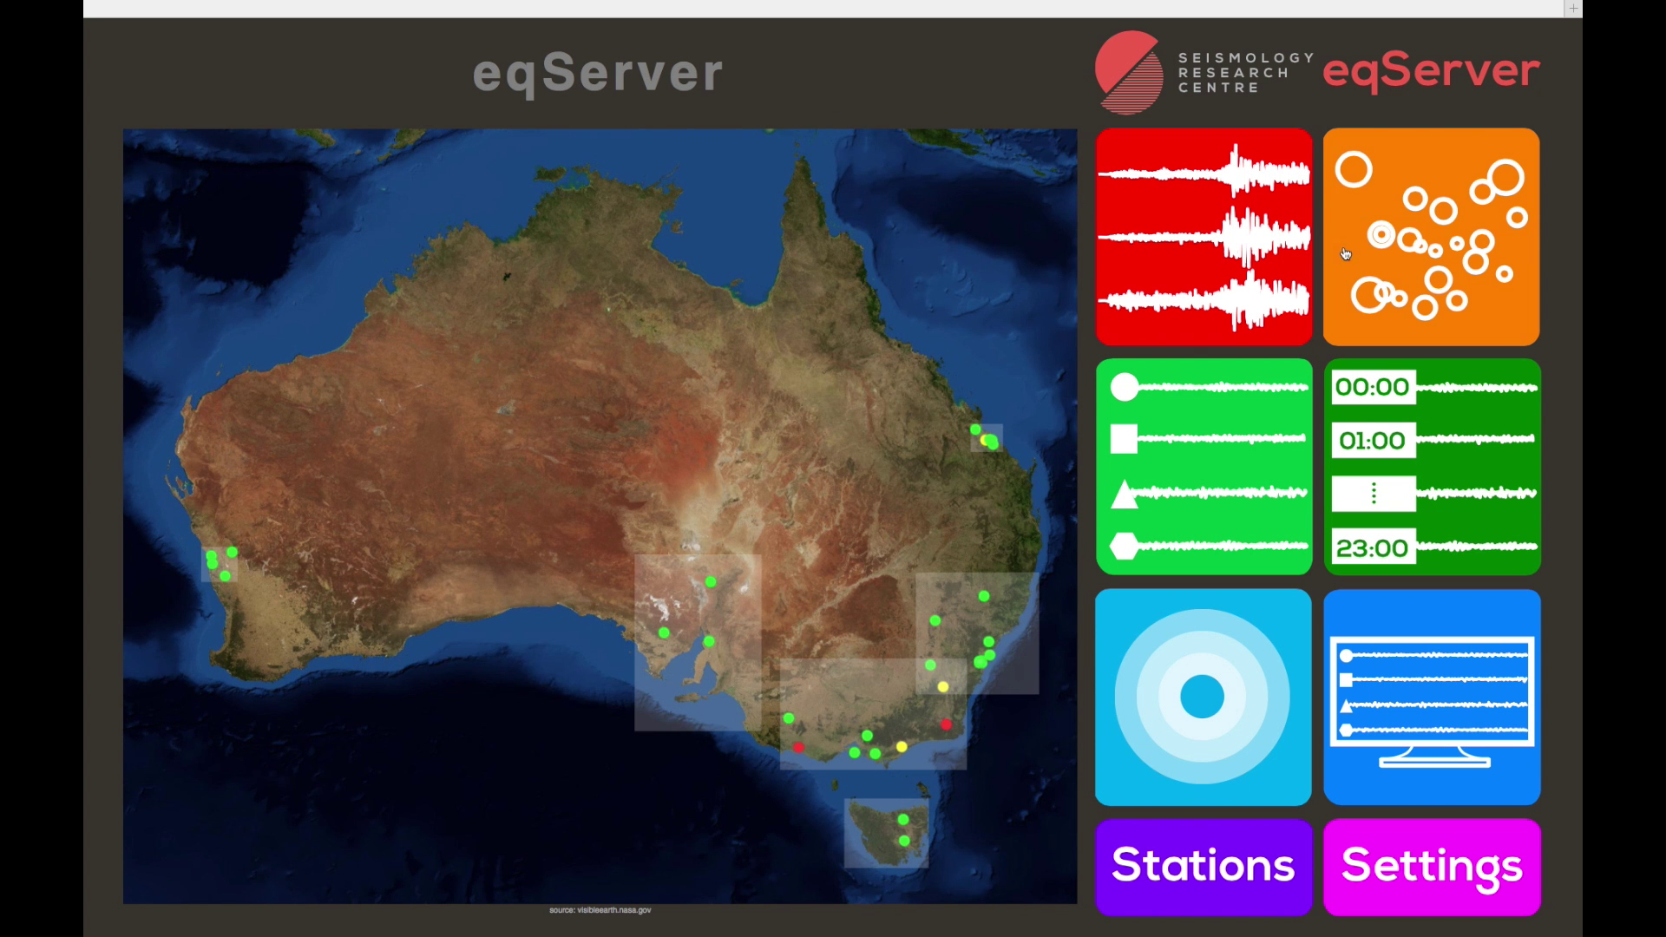
Open the Event Finder, filter by magnitude between 0 and 10, look through the source type and other text filter choices, and return home.
click(1368, 244)
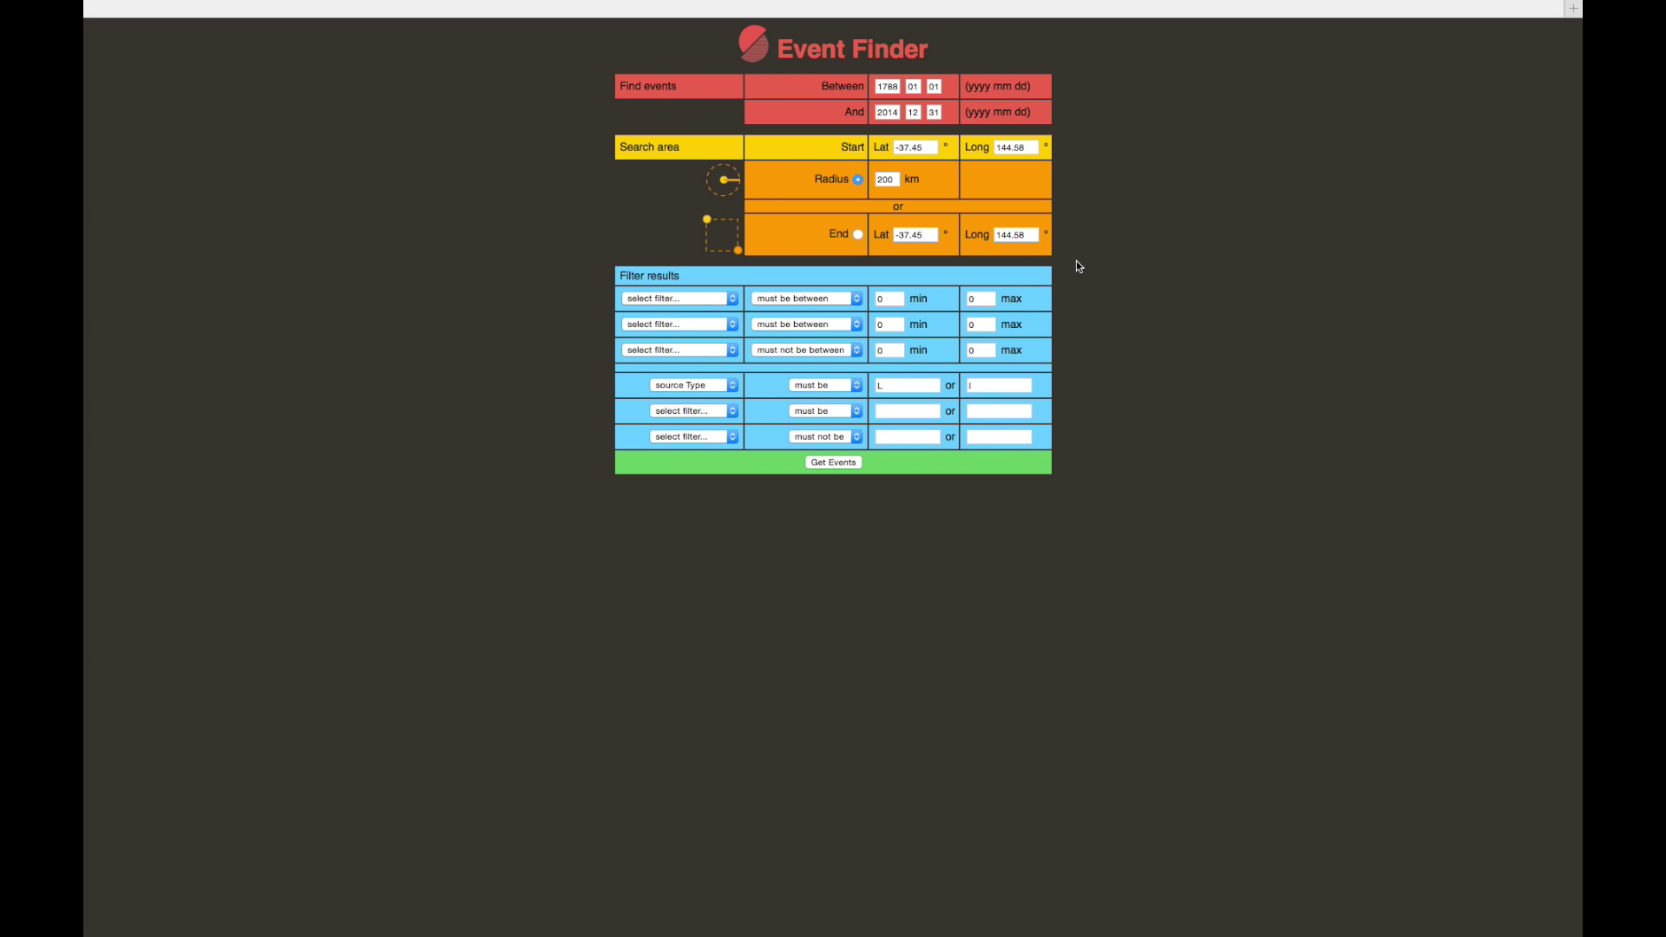
click(695, 298)
click(697, 324)
click(829, 298)
click(826, 298)
click(724, 385)
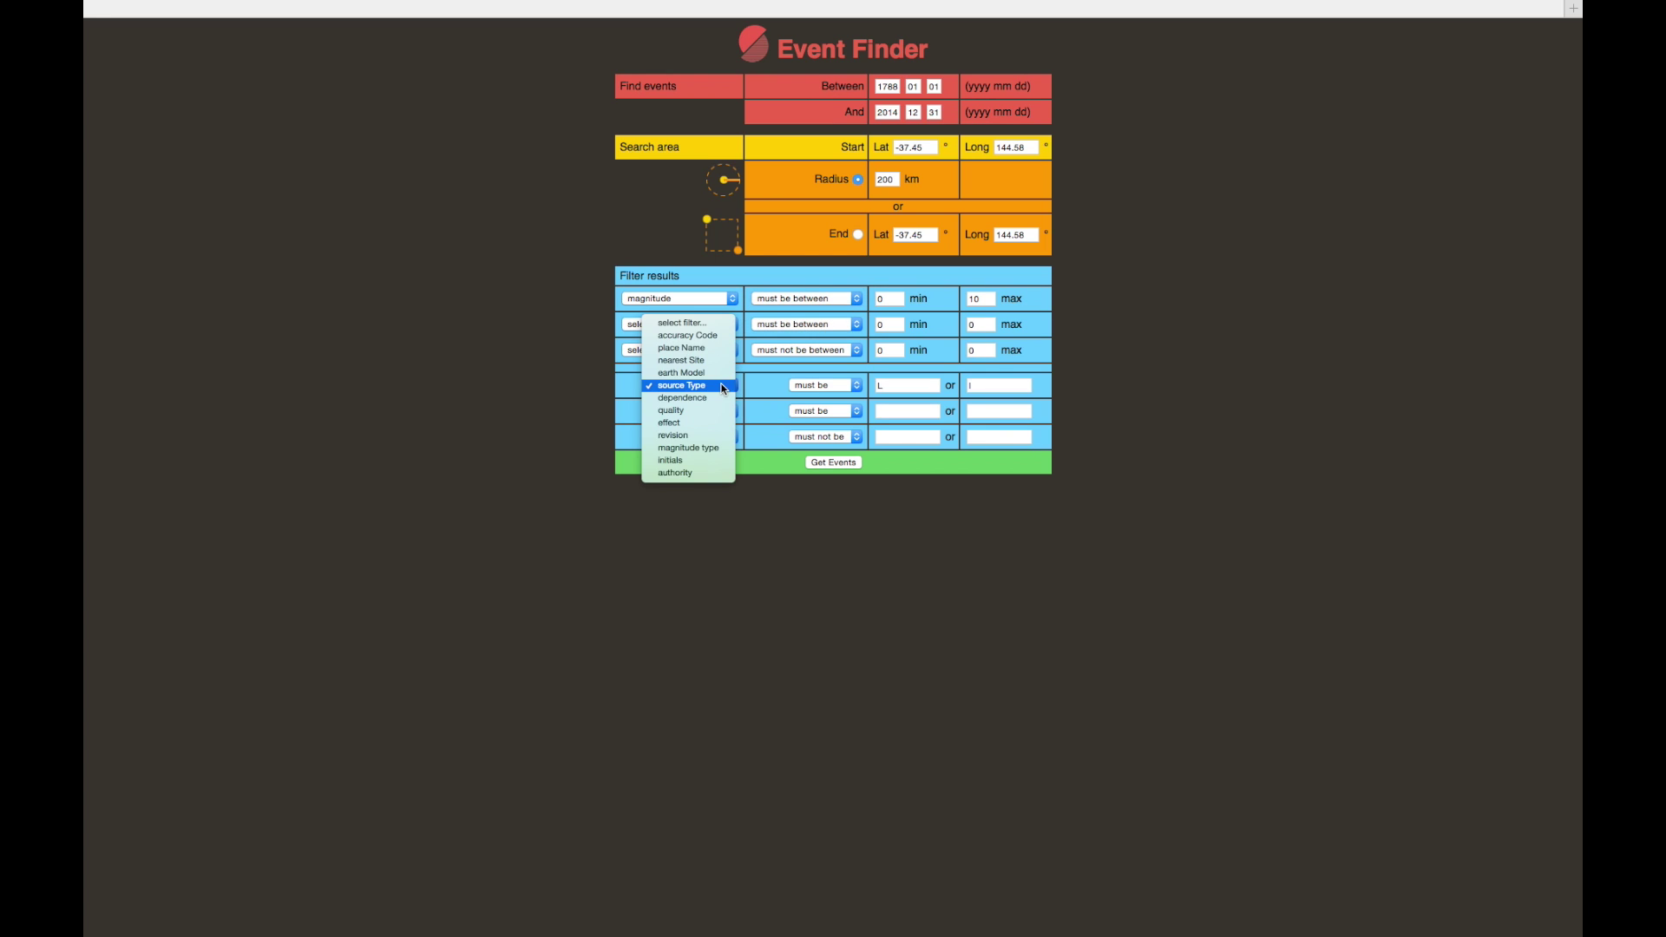
click(922, 396)
click(731, 414)
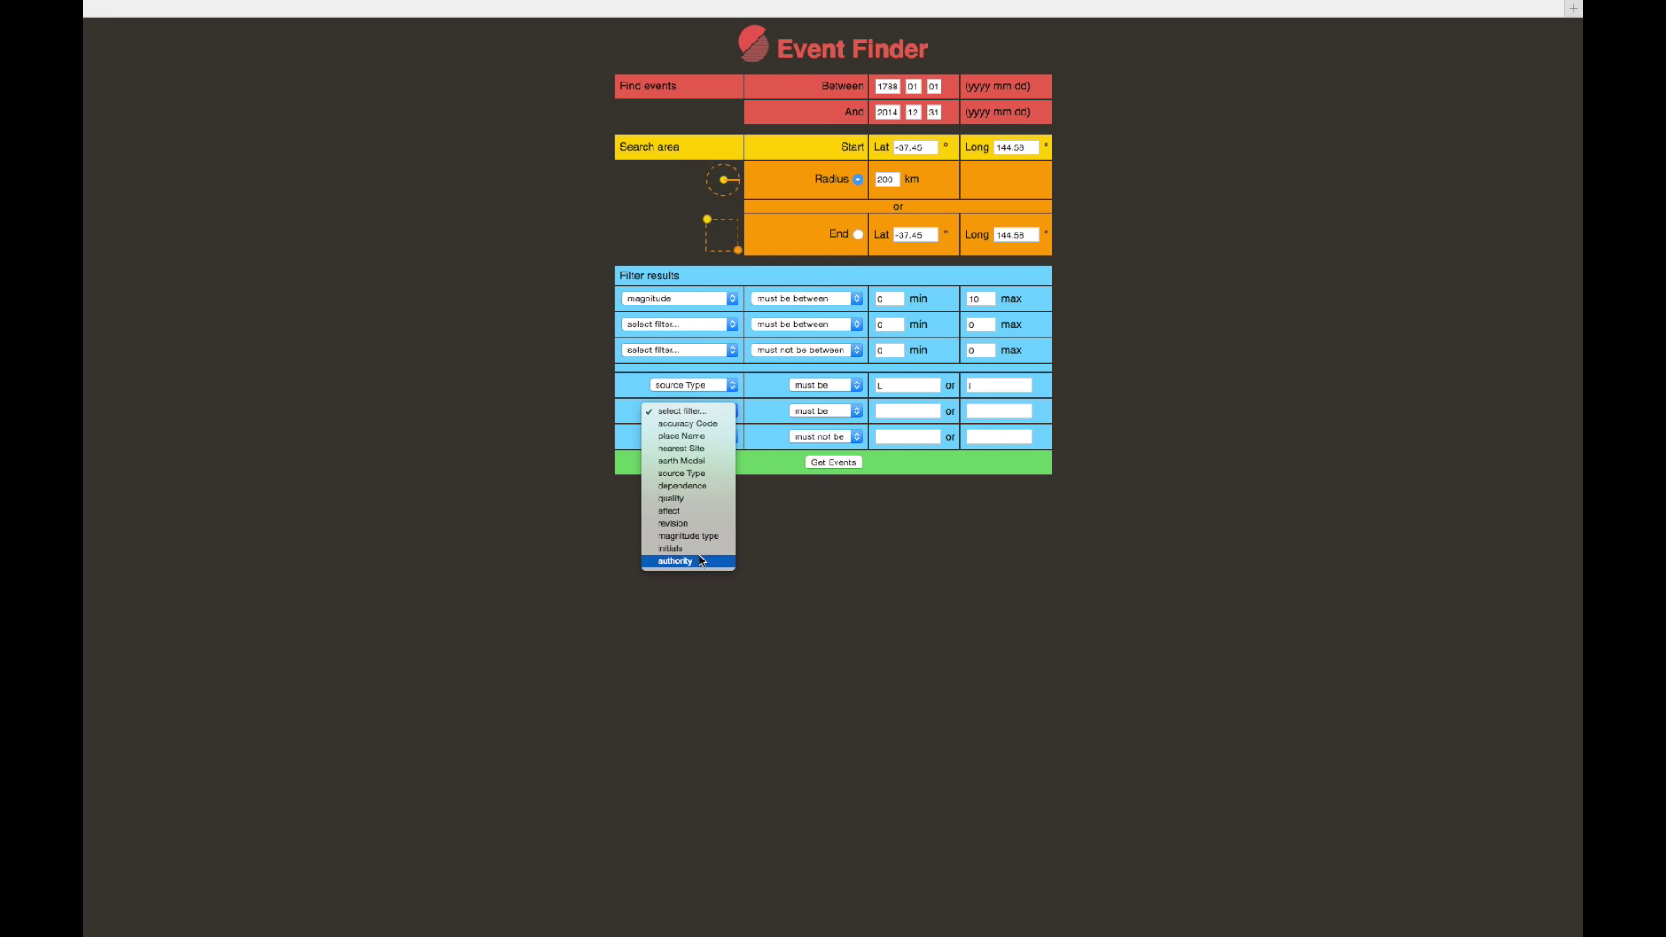
click(767, 63)
click(761, 43)
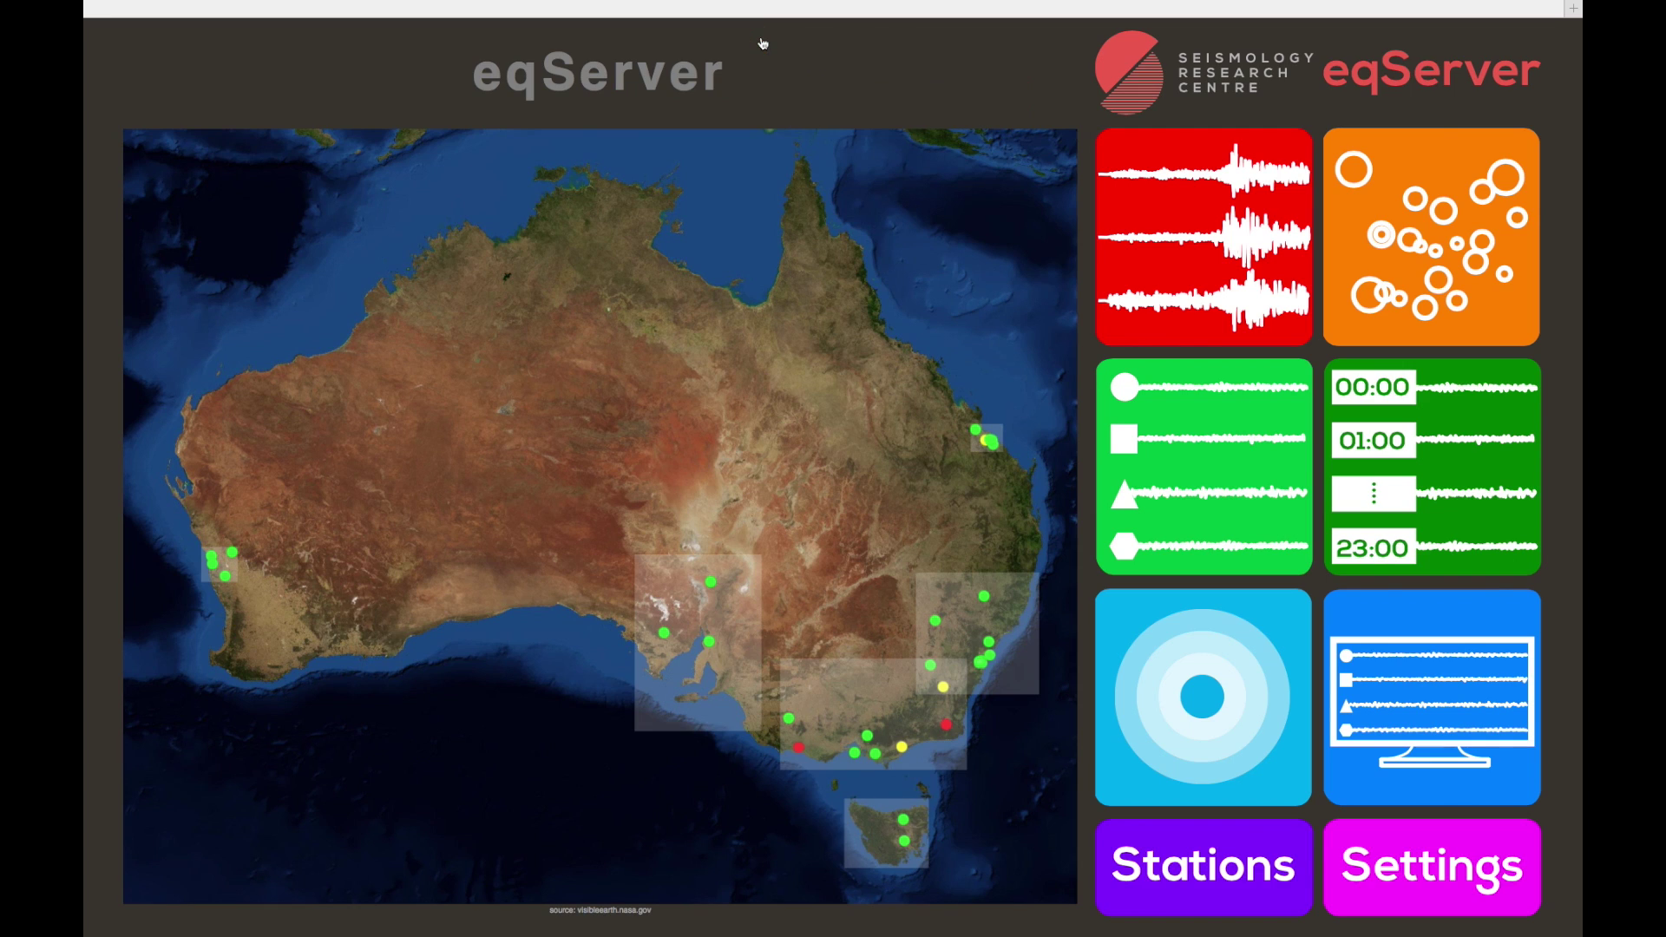
Generate a network health report for all sites with start date 20141201 and examine its site availability and total uptime charts.
click(1405, 863)
click(143, 426)
text(20)
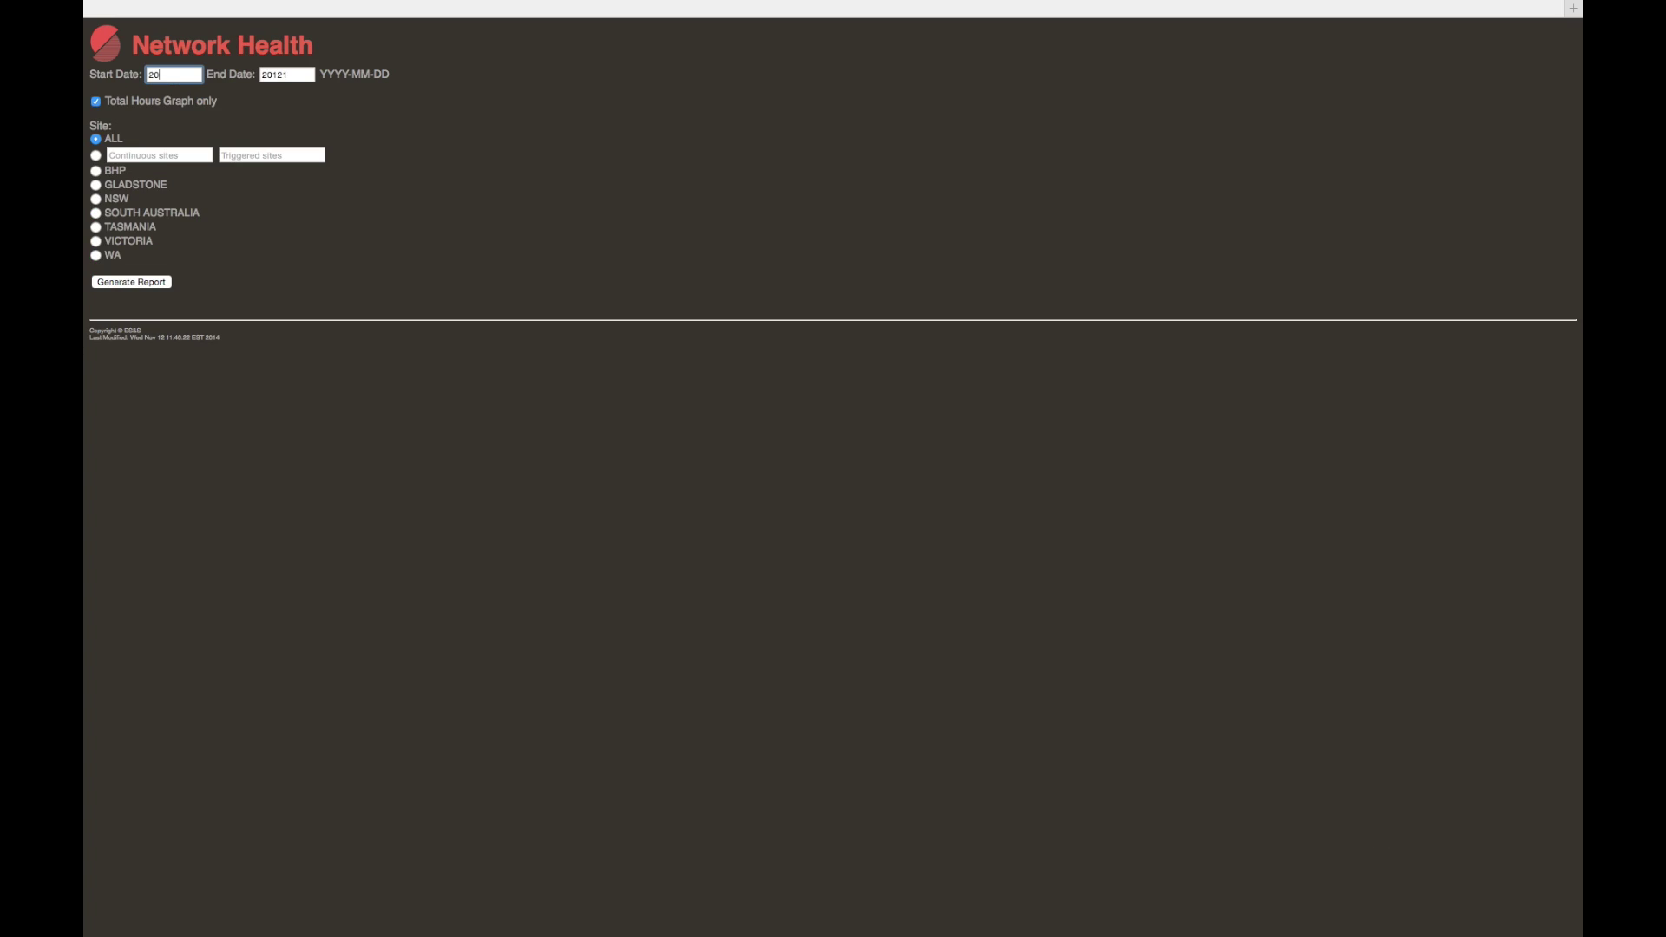
text(141201)
key(Tab)
text(2)
click(132, 284)
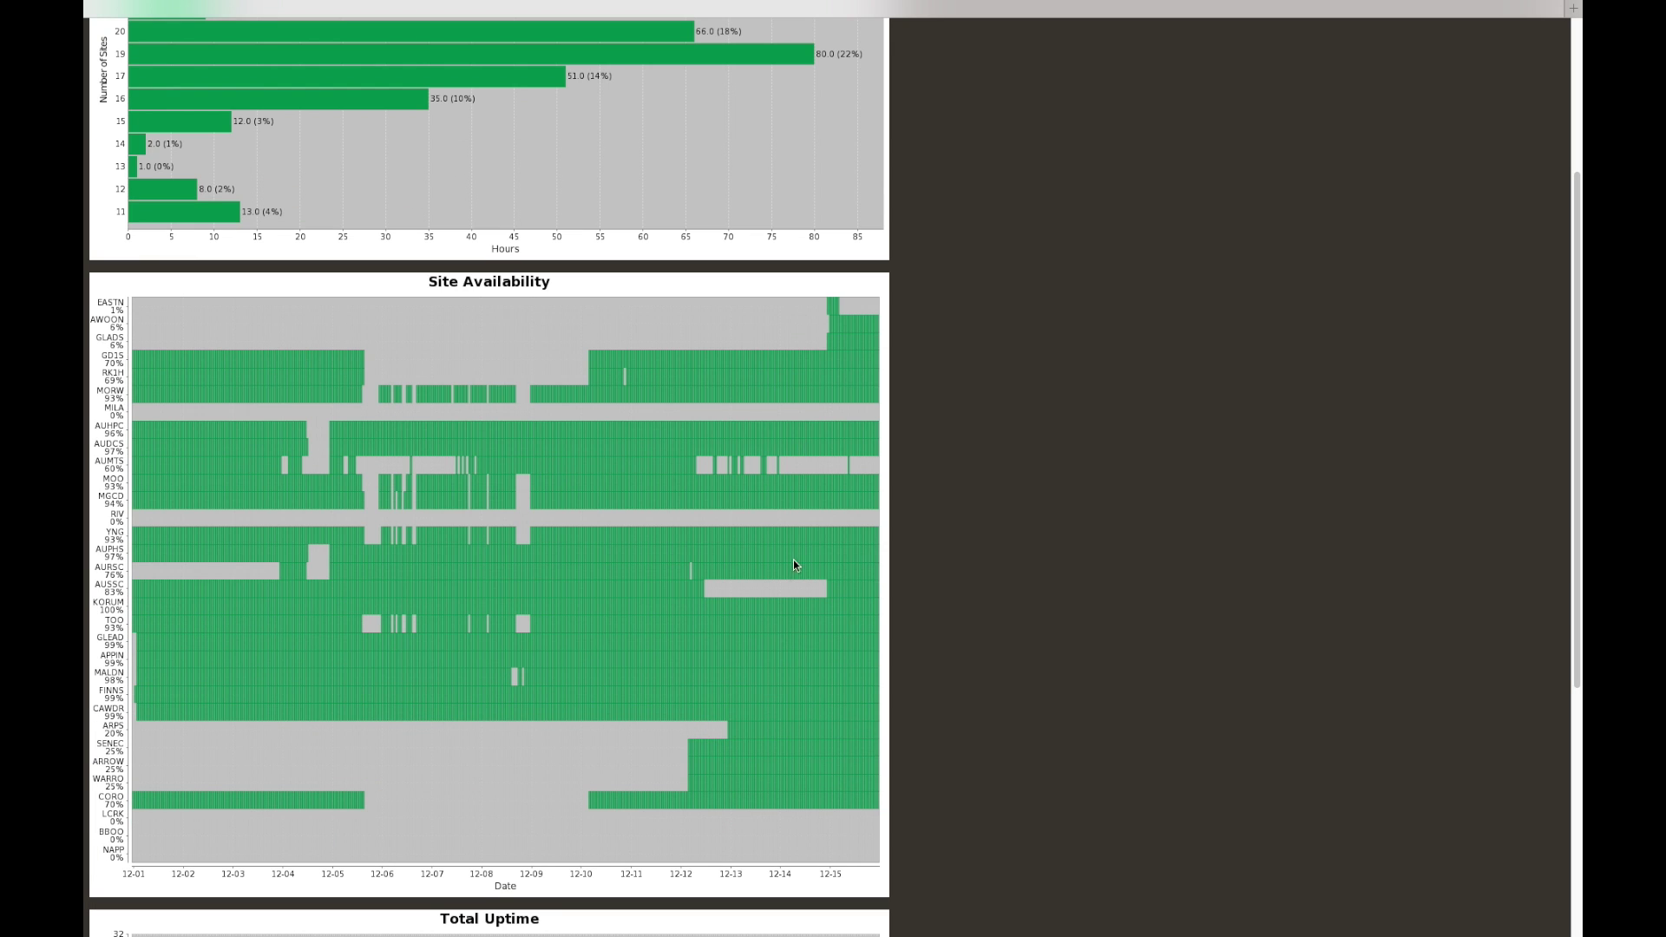
scroll(742, 679, down, 5)
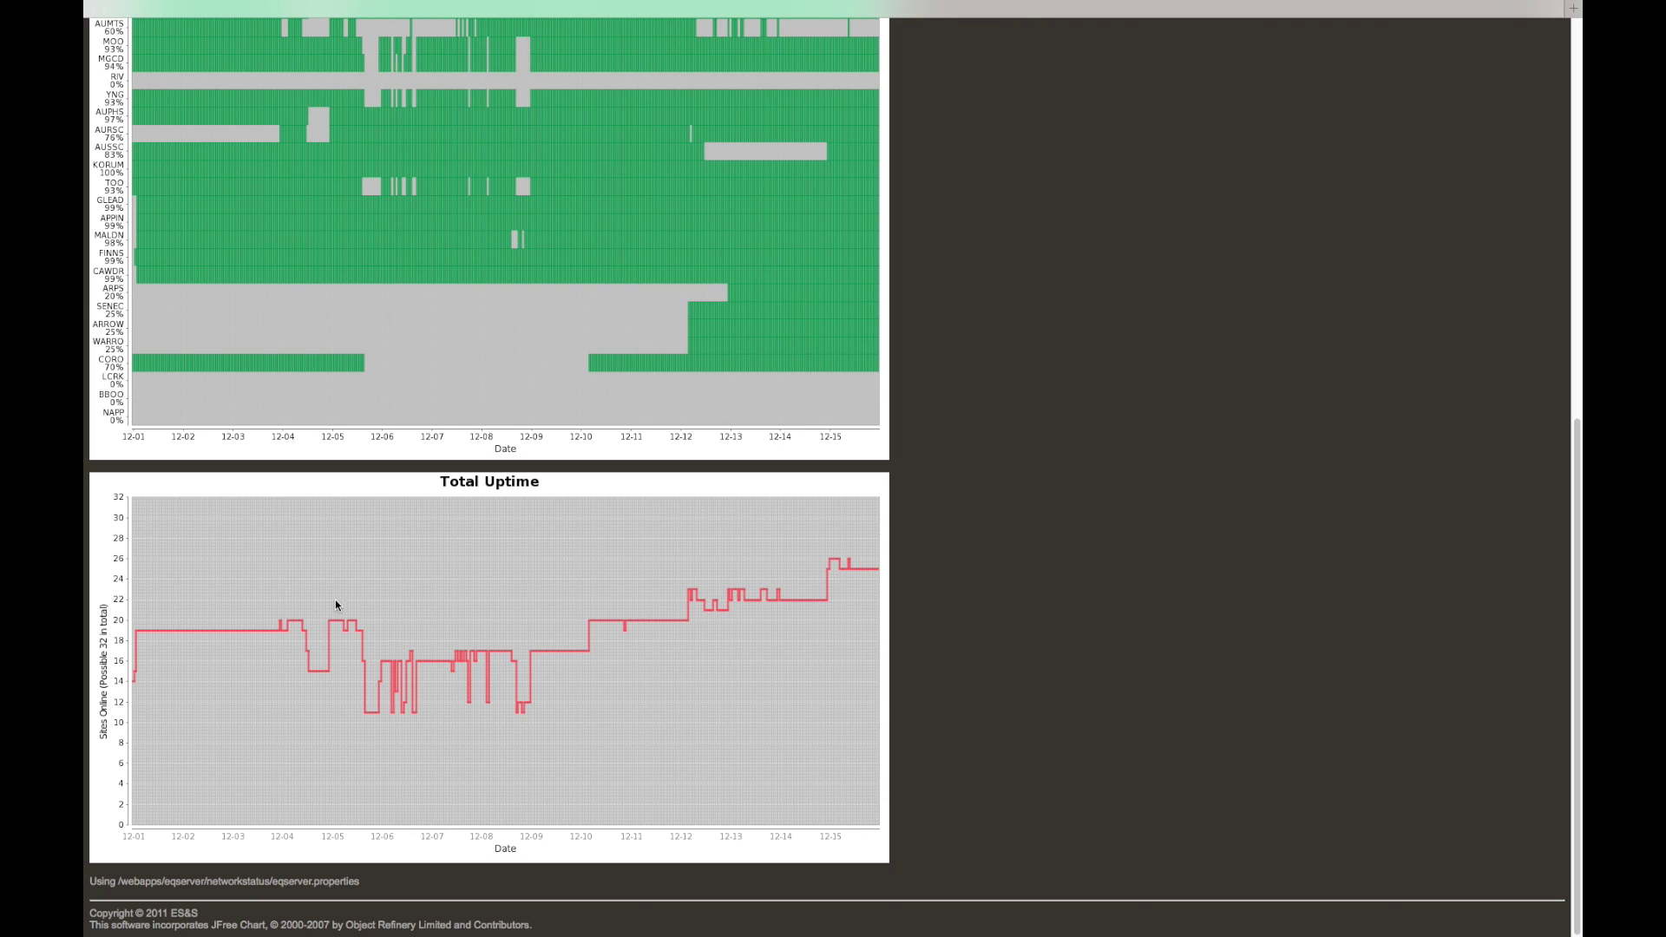
key(alt+Left)
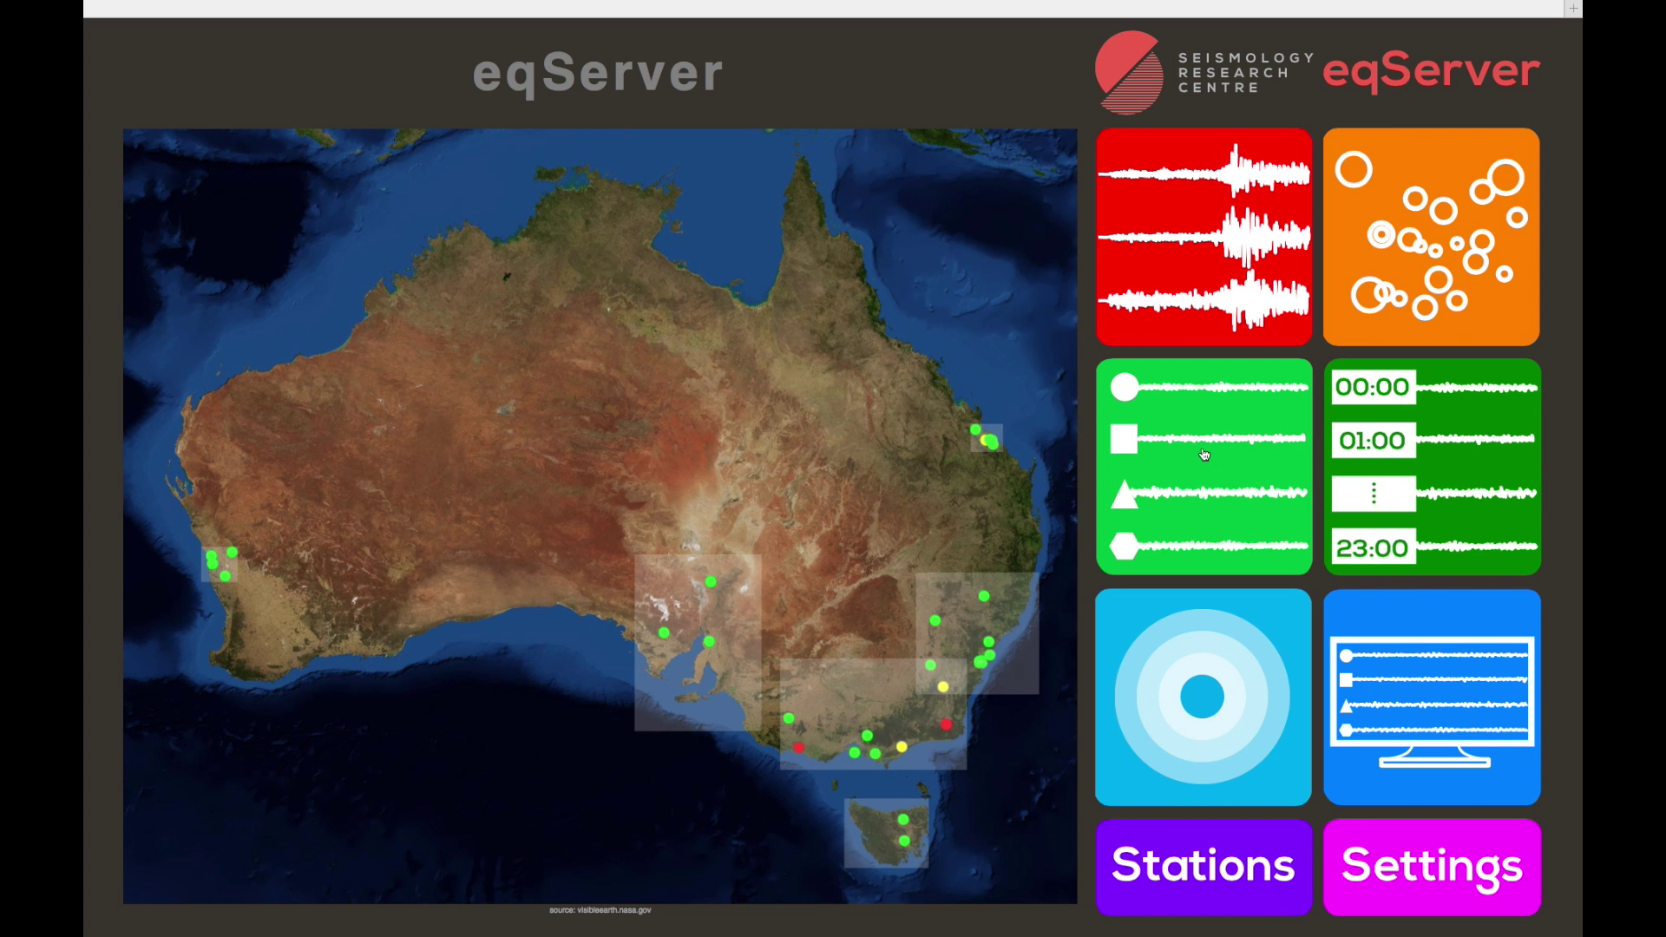
Open the Victoria network's waveforms, go back to 01:00 on 2014-12-31, and inspect the TOO arrival at 01:43 in the close-up view.
click(1205, 454)
scroll(1206, 451, down, 5)
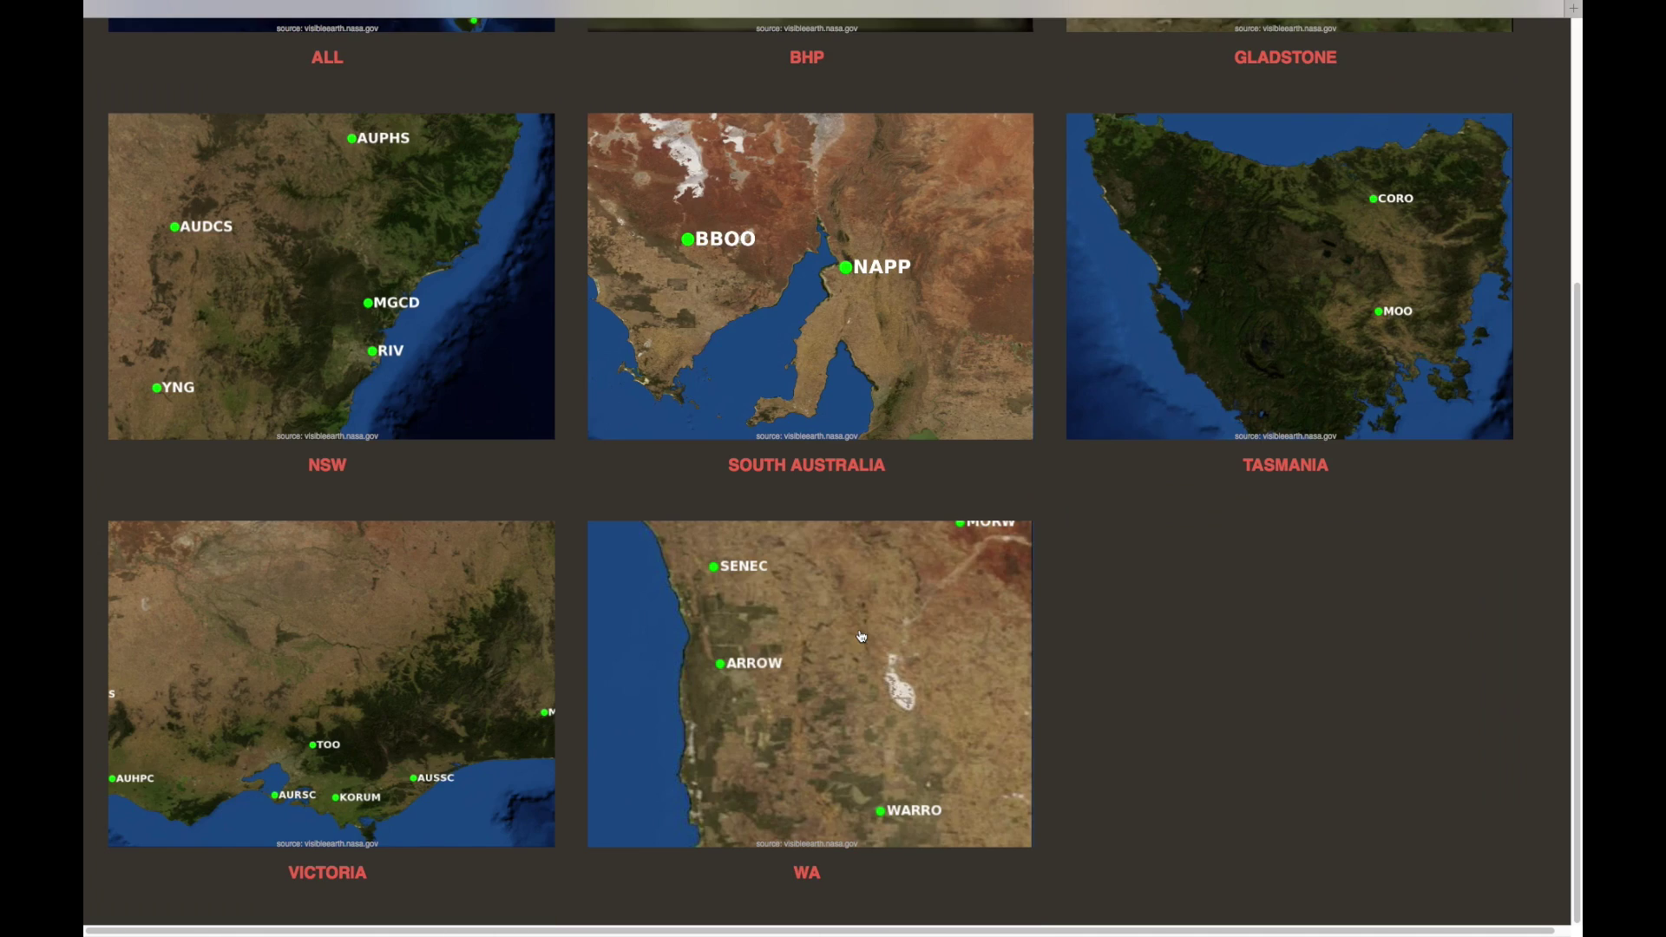
click(448, 713)
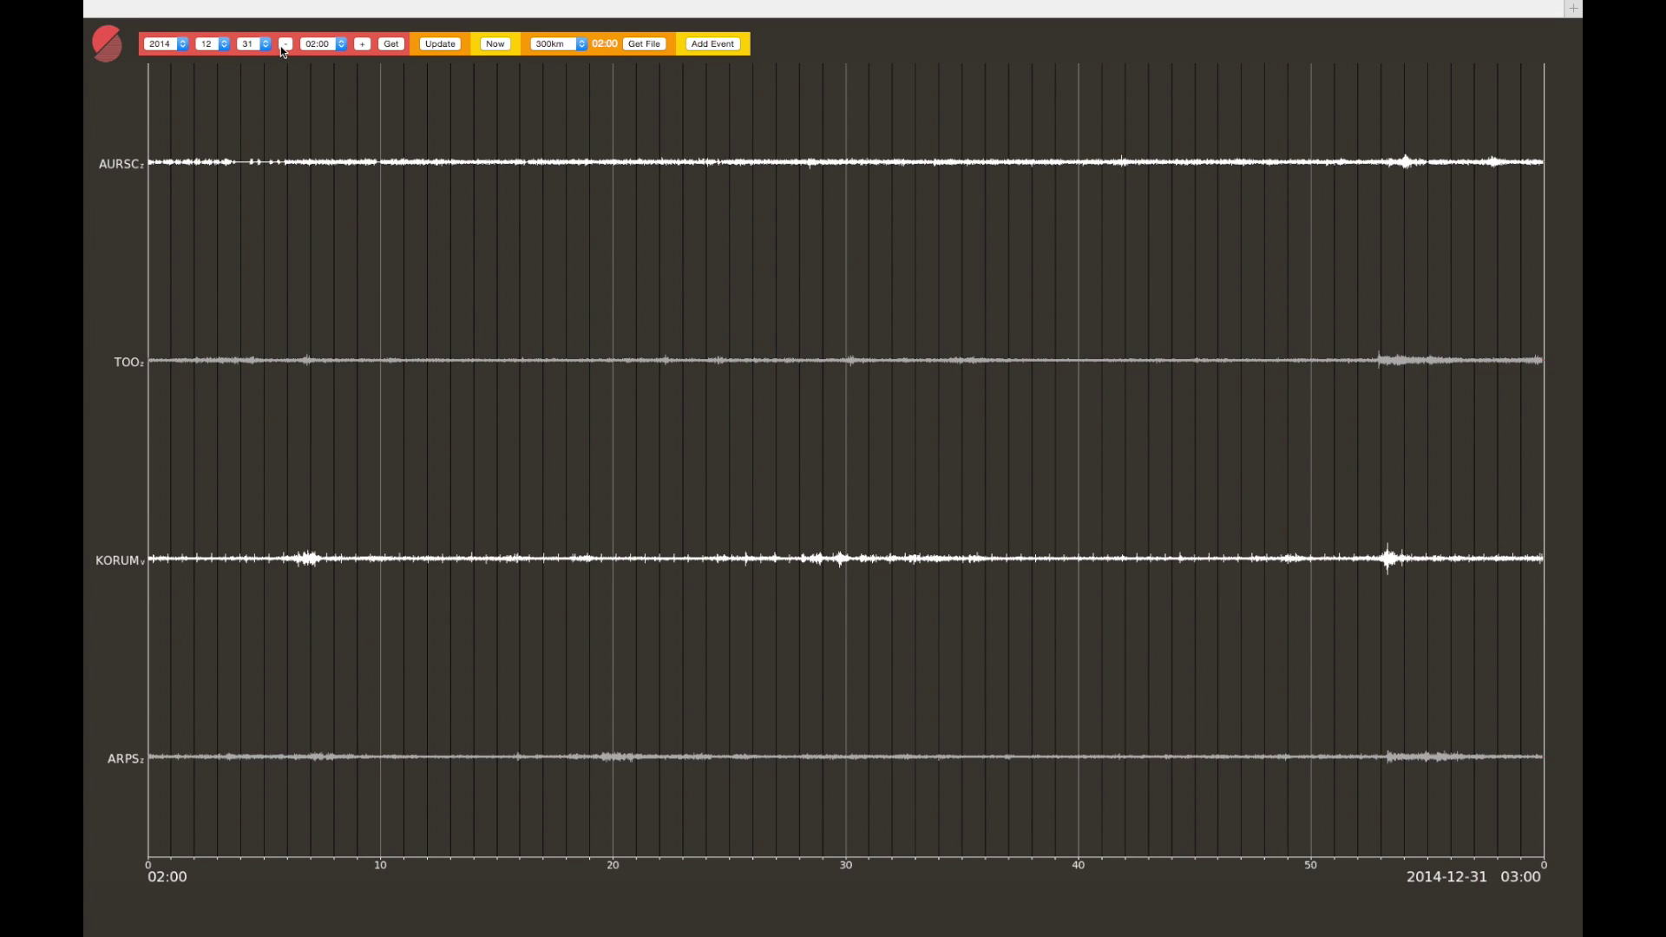
click(285, 50)
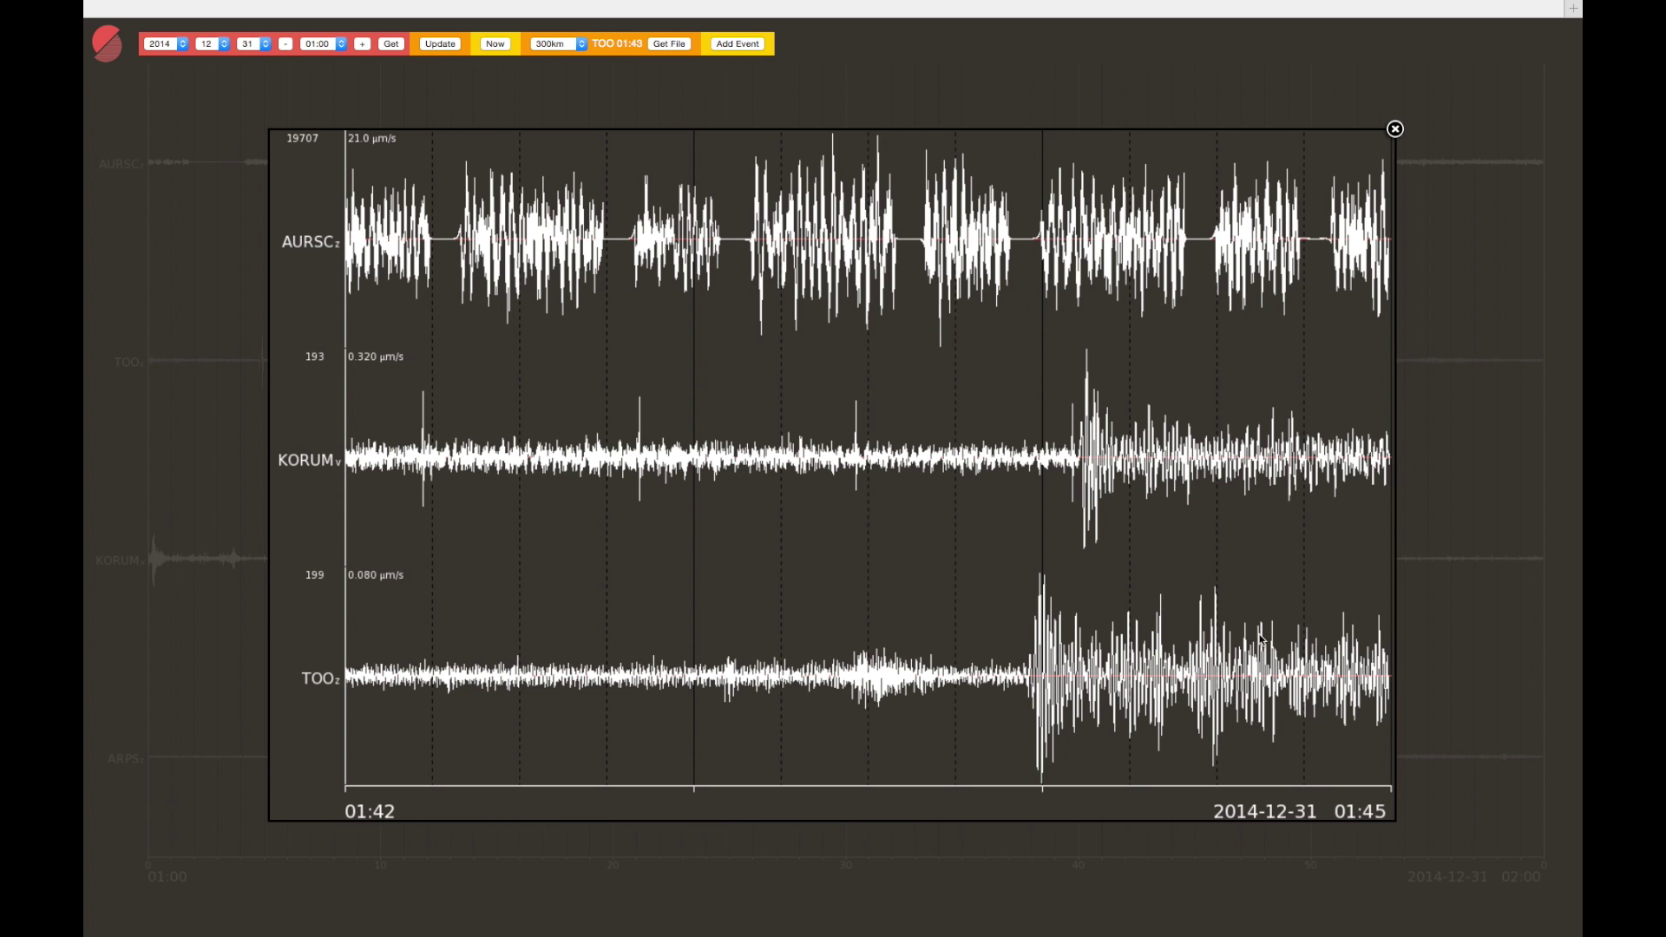
click(1395, 129)
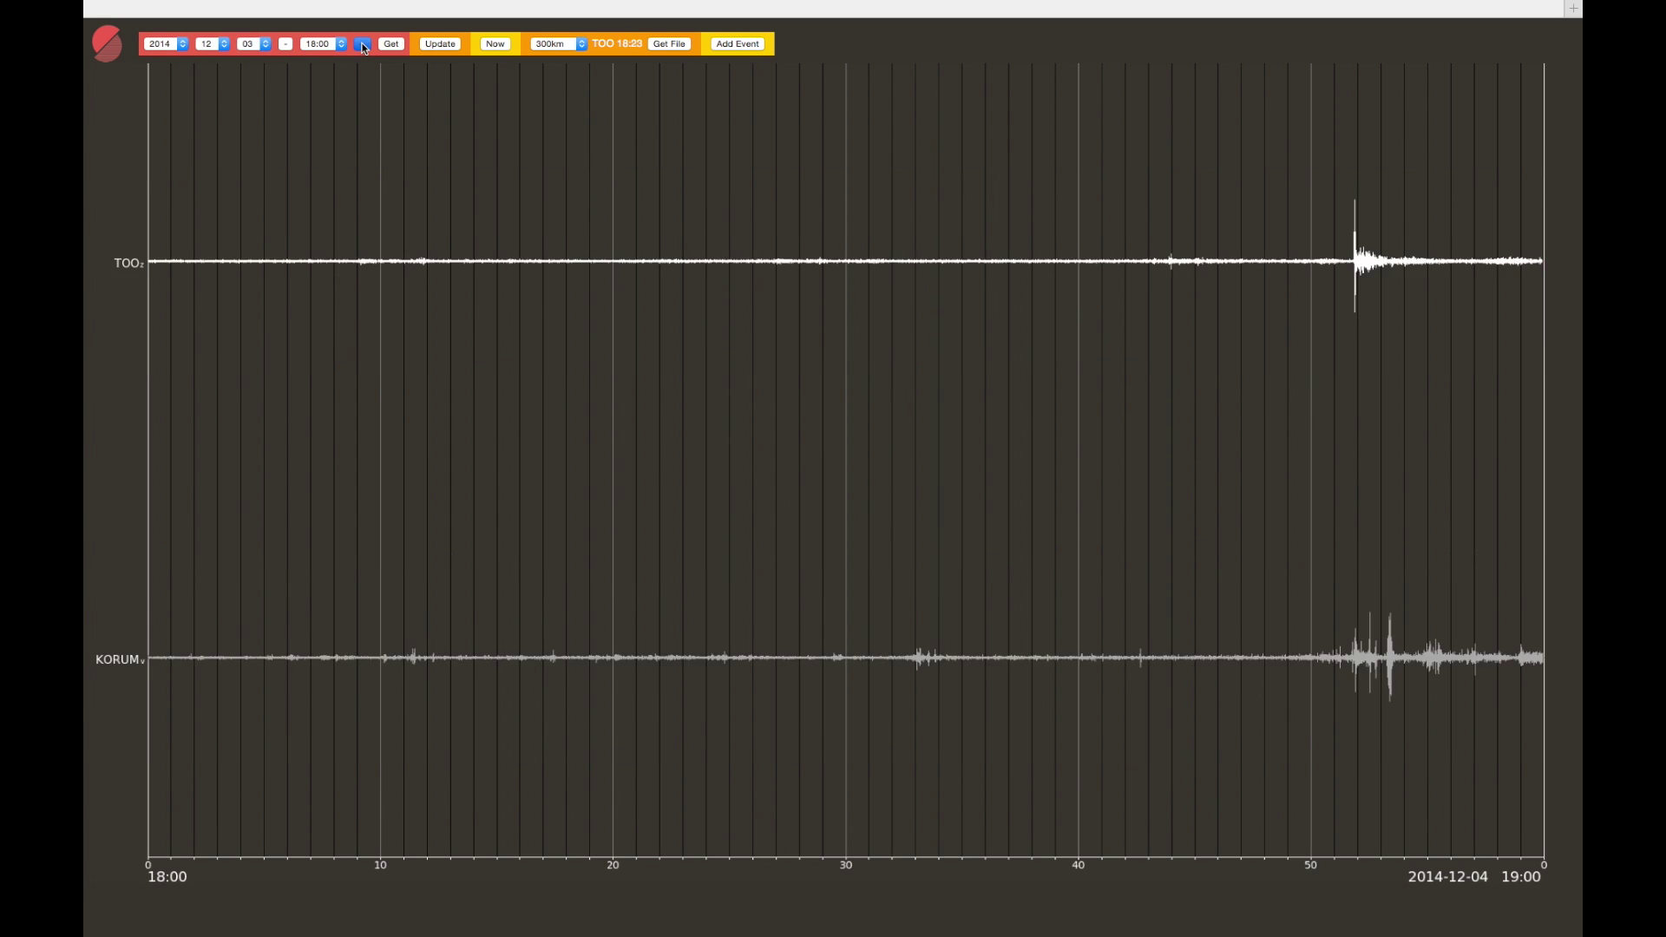
Show the Victoria waveforms for 19:00 on 2014-12-03 and inspect the TOO arrival at 19:05 in the close-up view.
click(363, 47)
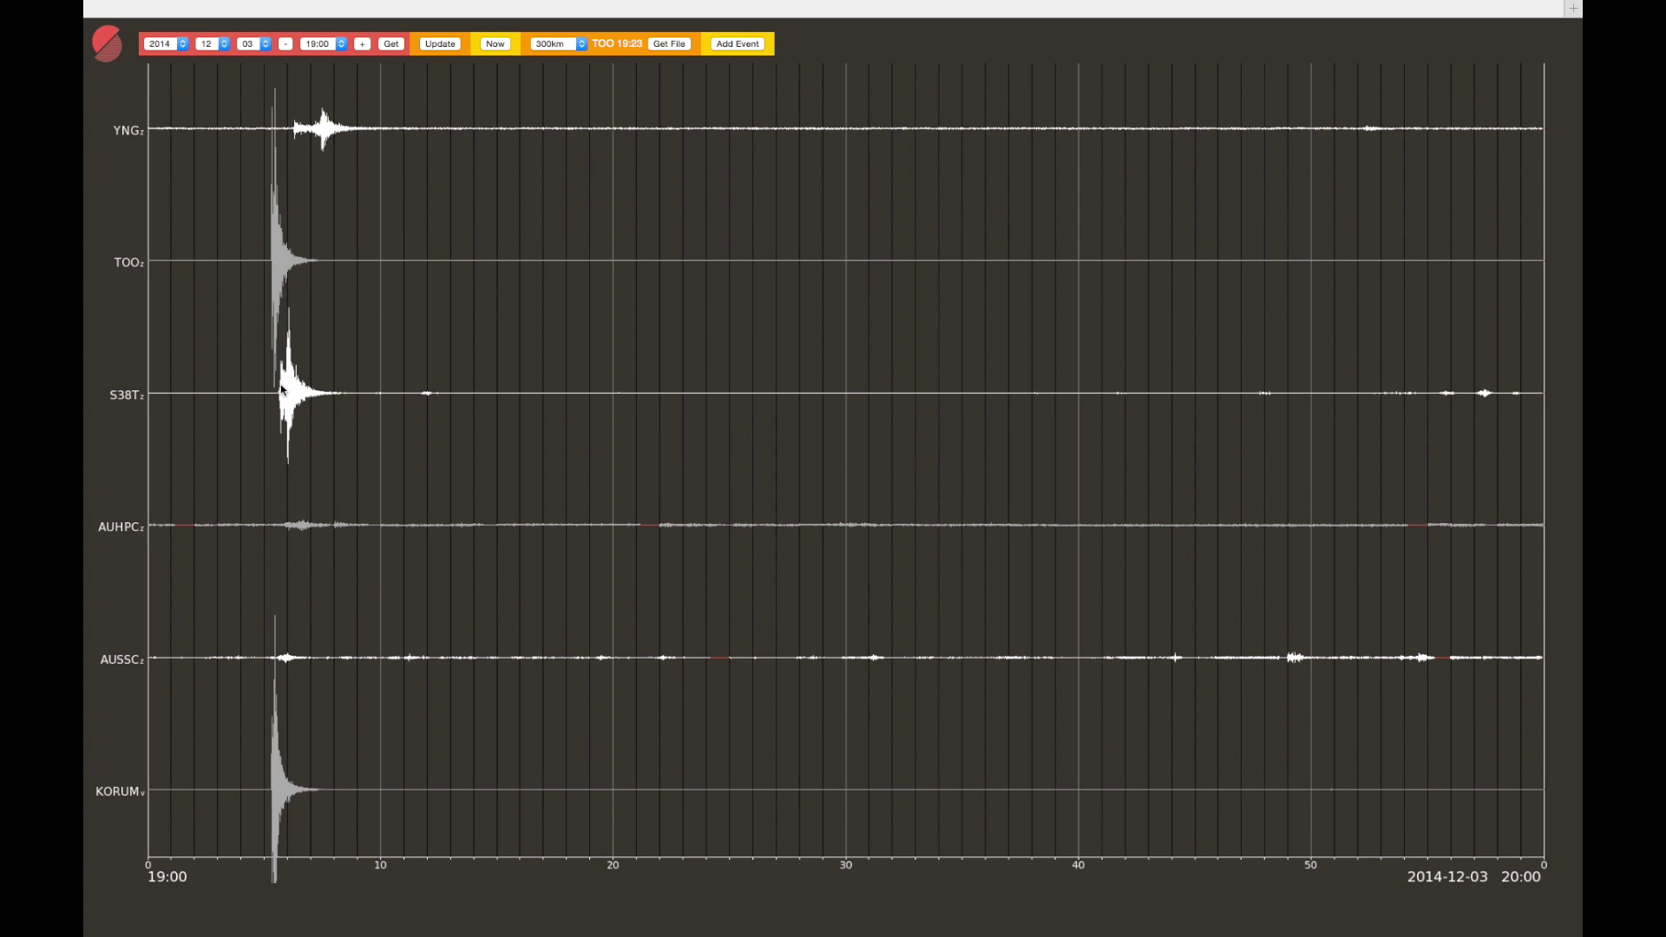
click(272, 263)
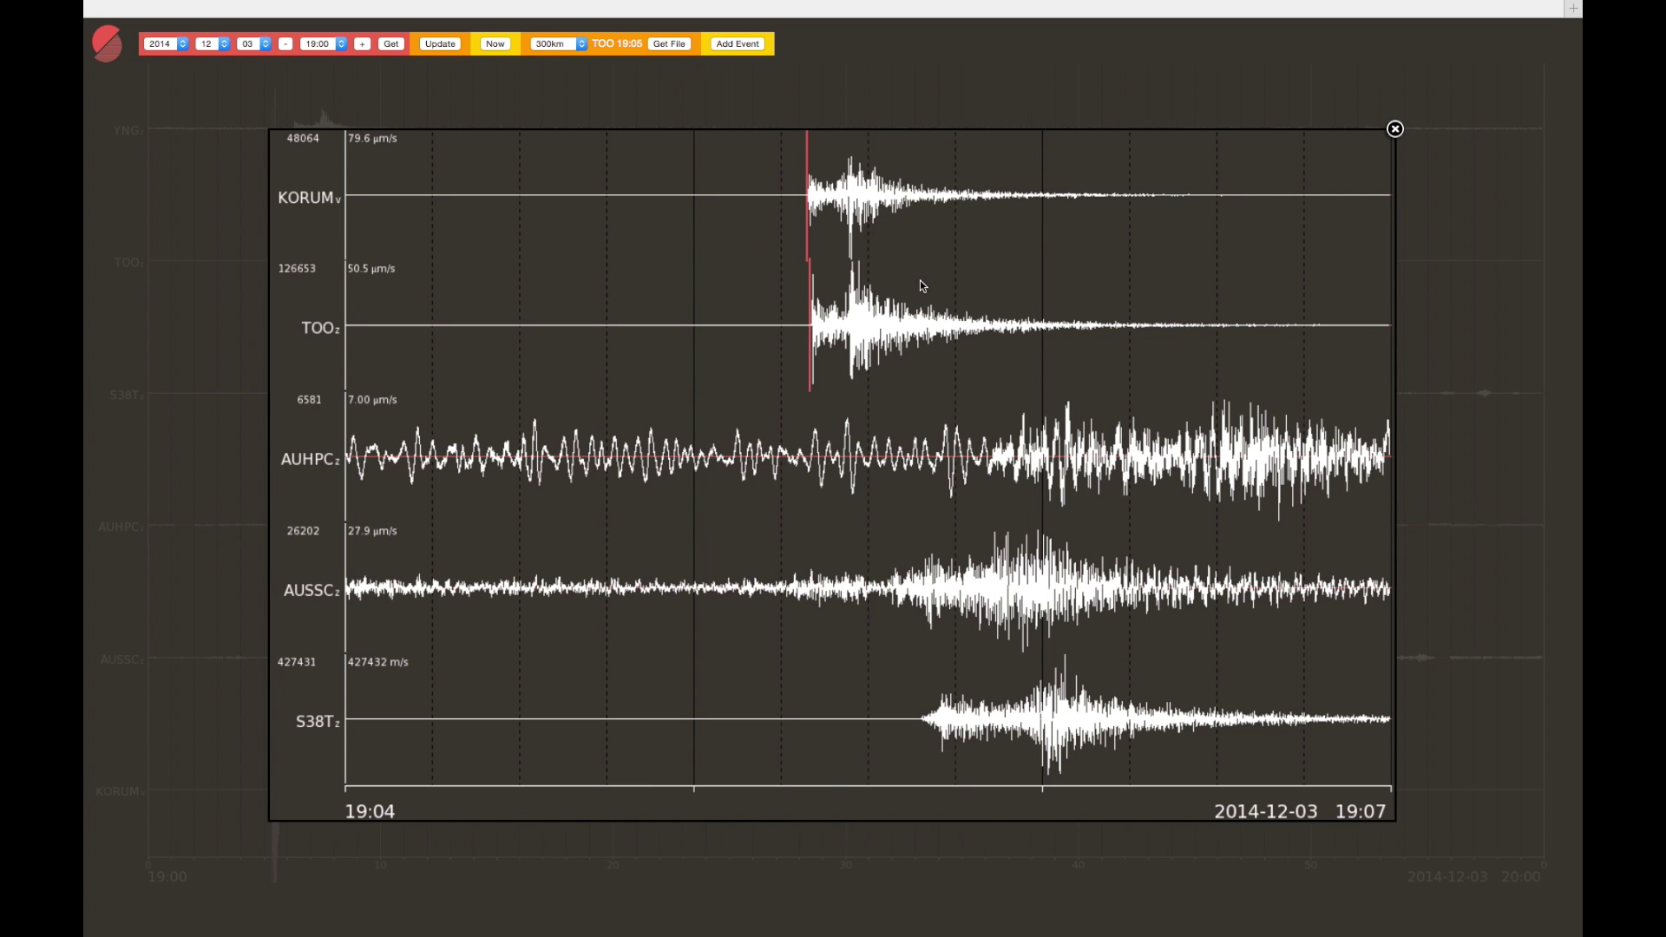
click(1394, 128)
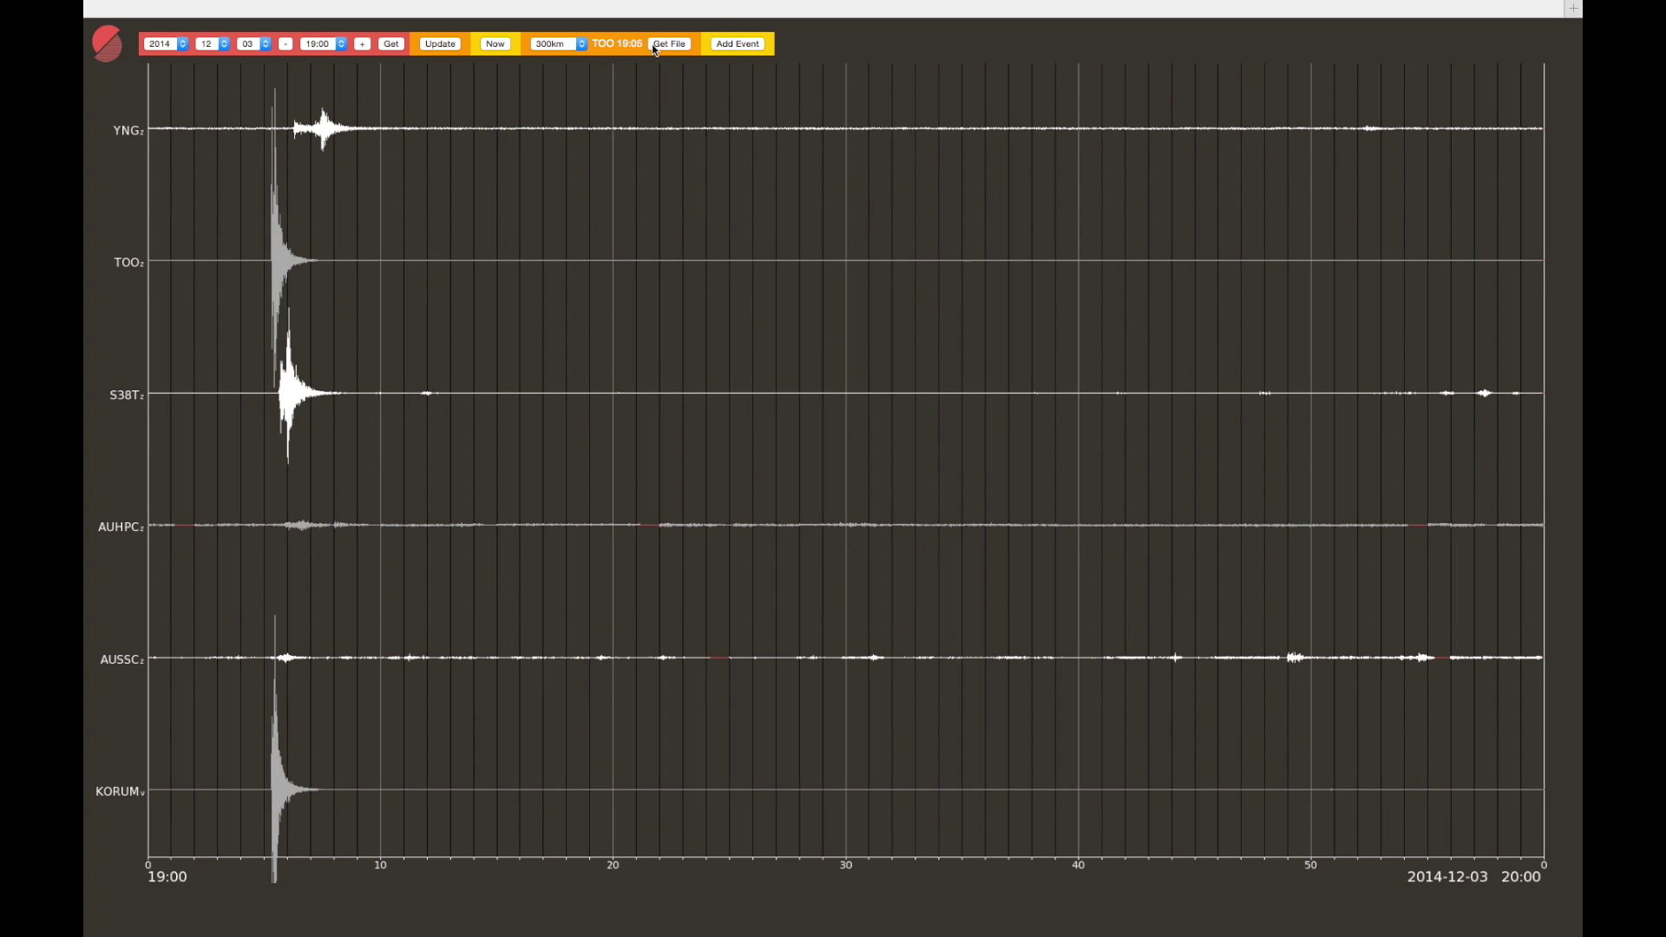
Add an event labelled "Pakenham MLv3.4" at the selected time 19:05.
click(744, 46)
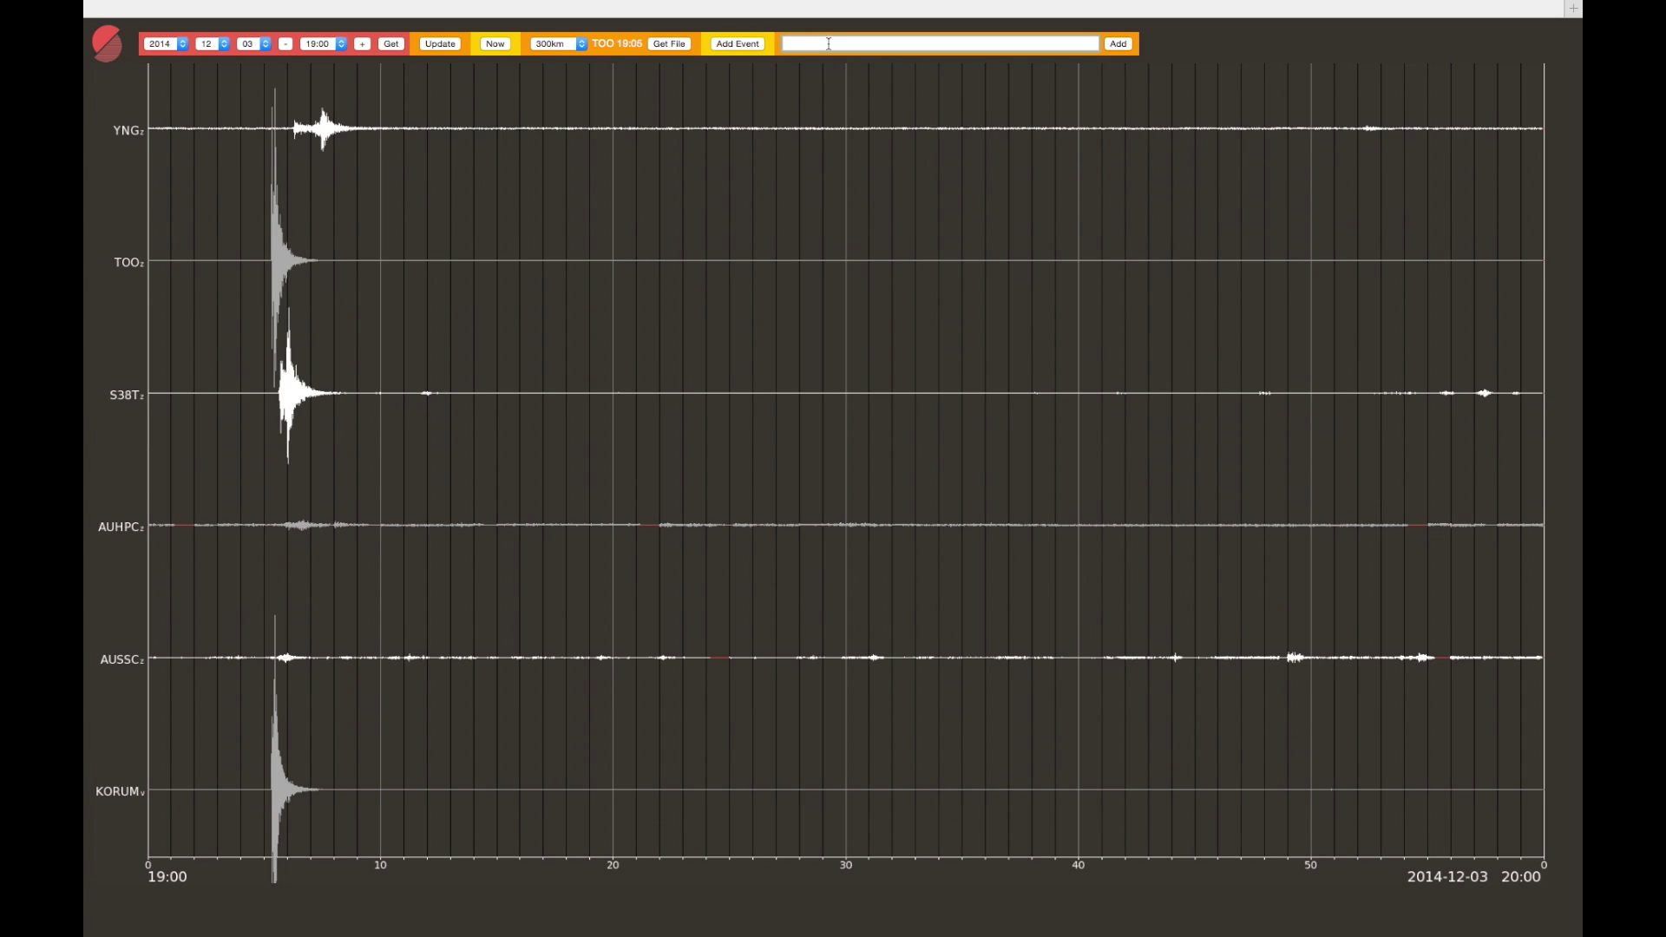
text(Pakenham MLv3.4)
key(Return)
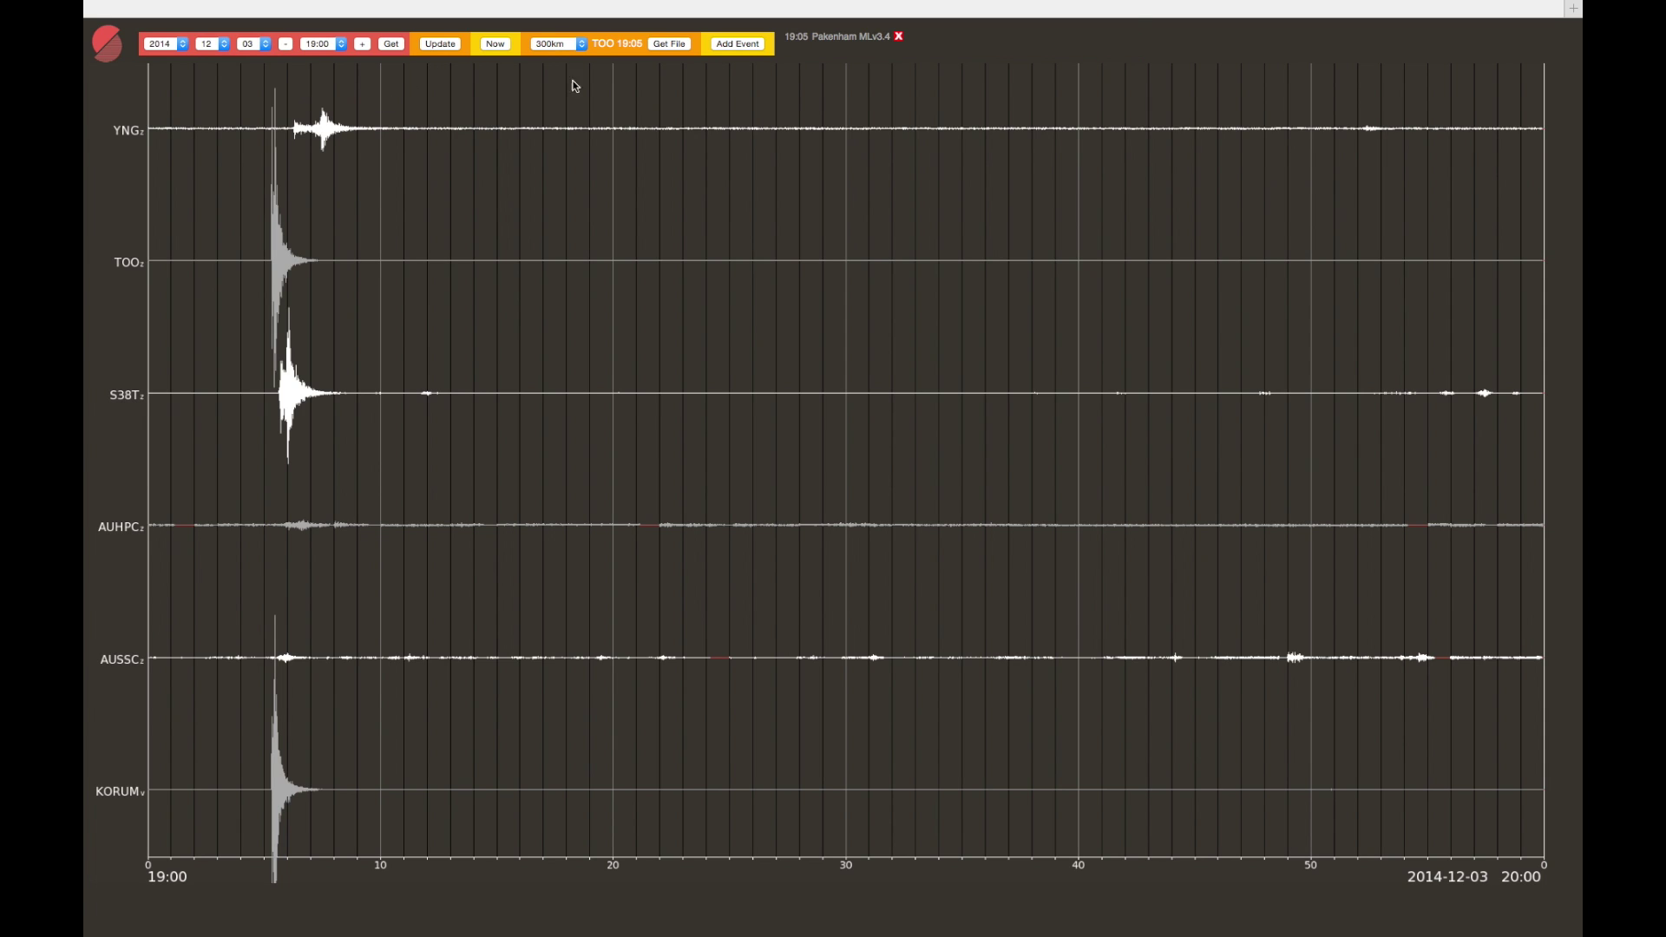
Download the waveform file for the 19:05 TOO event within 300km and open 20141203_1904.src.all.sud.gz in eqWave.
click(671, 44)
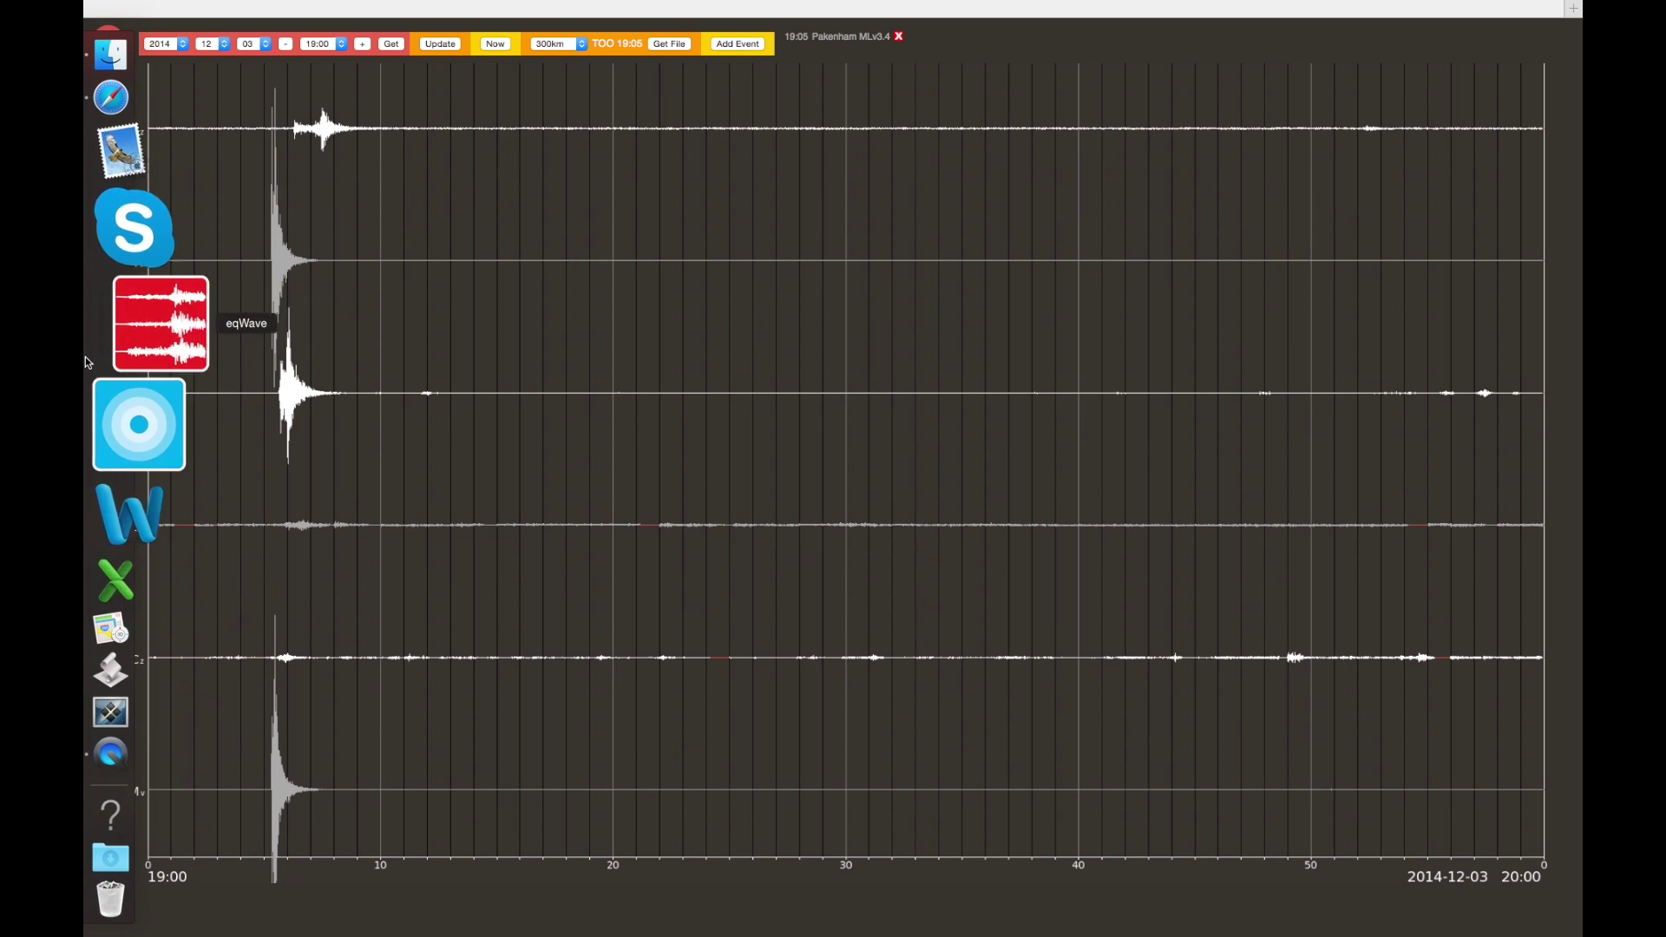
key(F11)
click(87, 740)
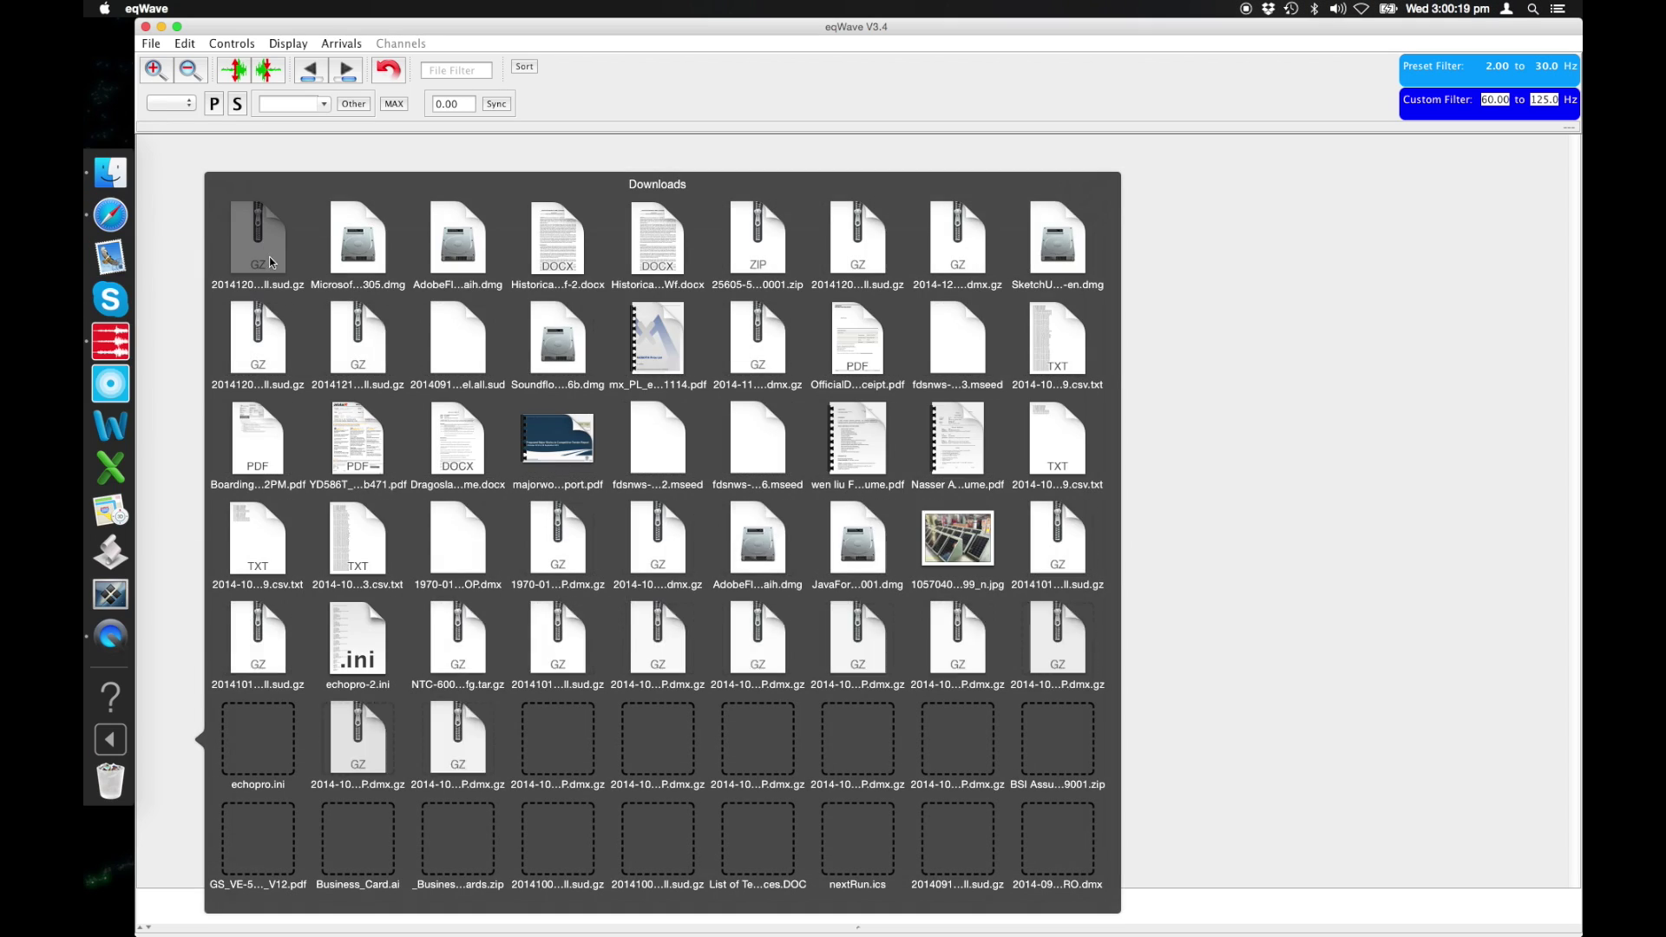
click(547, 364)
Display only the KORUM channel and zoom in on its P and S arrivals, ending with a close view of the P onset.
click(401, 43)
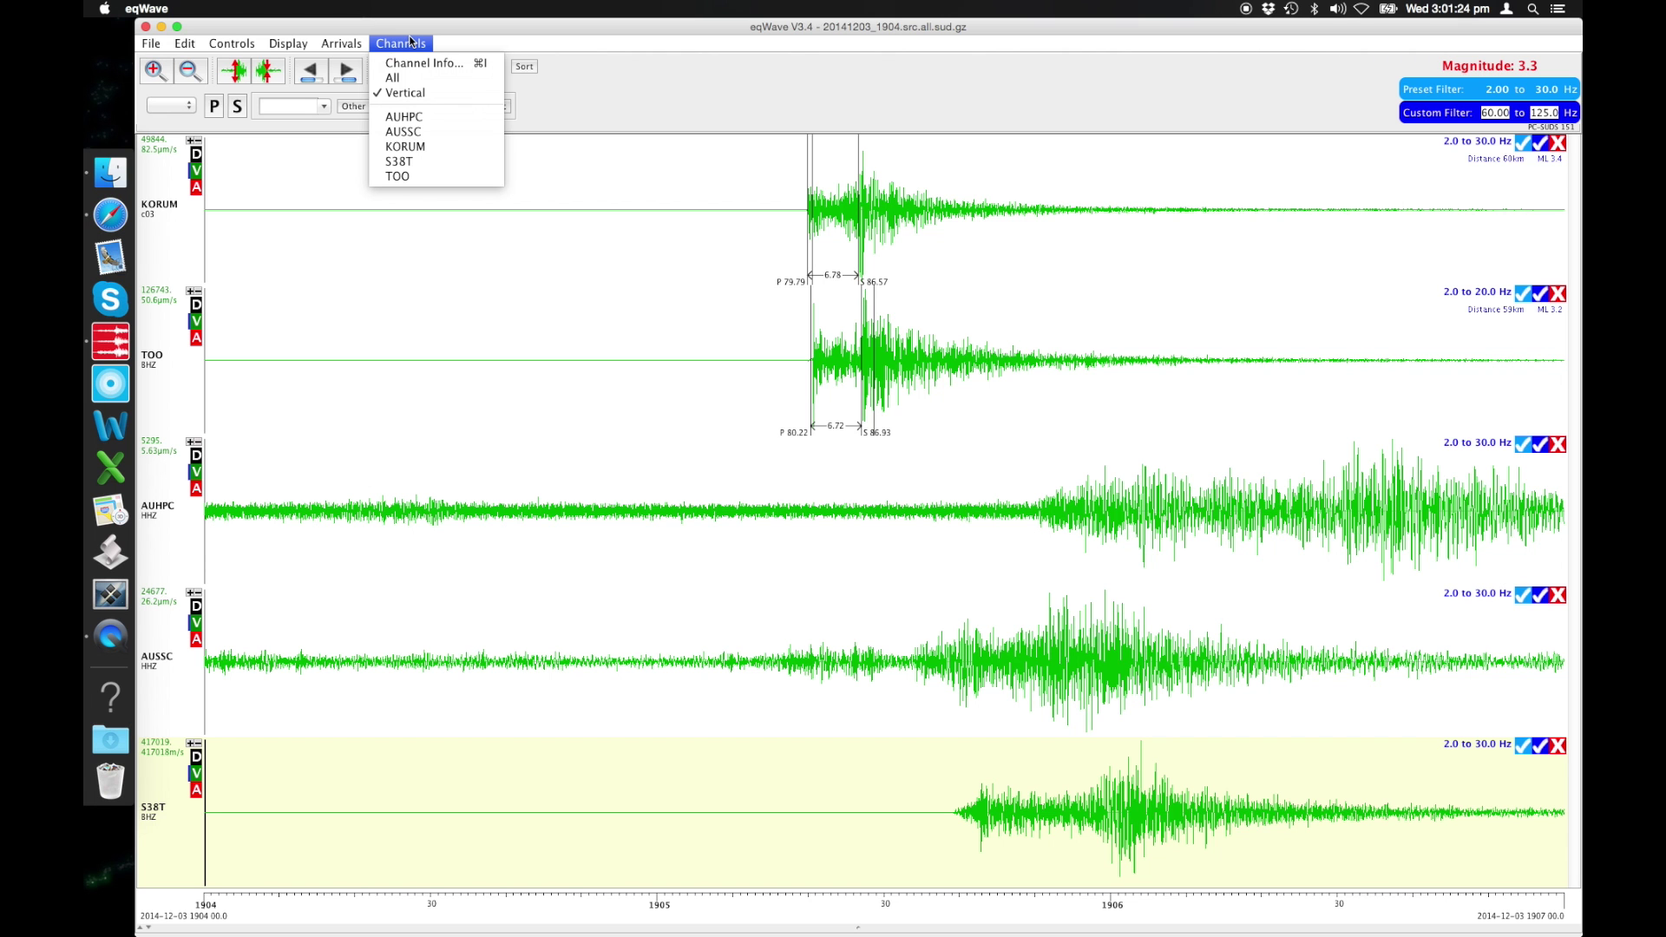
click(404, 145)
drag(780, 434, 979, 458)
click(781, 446)
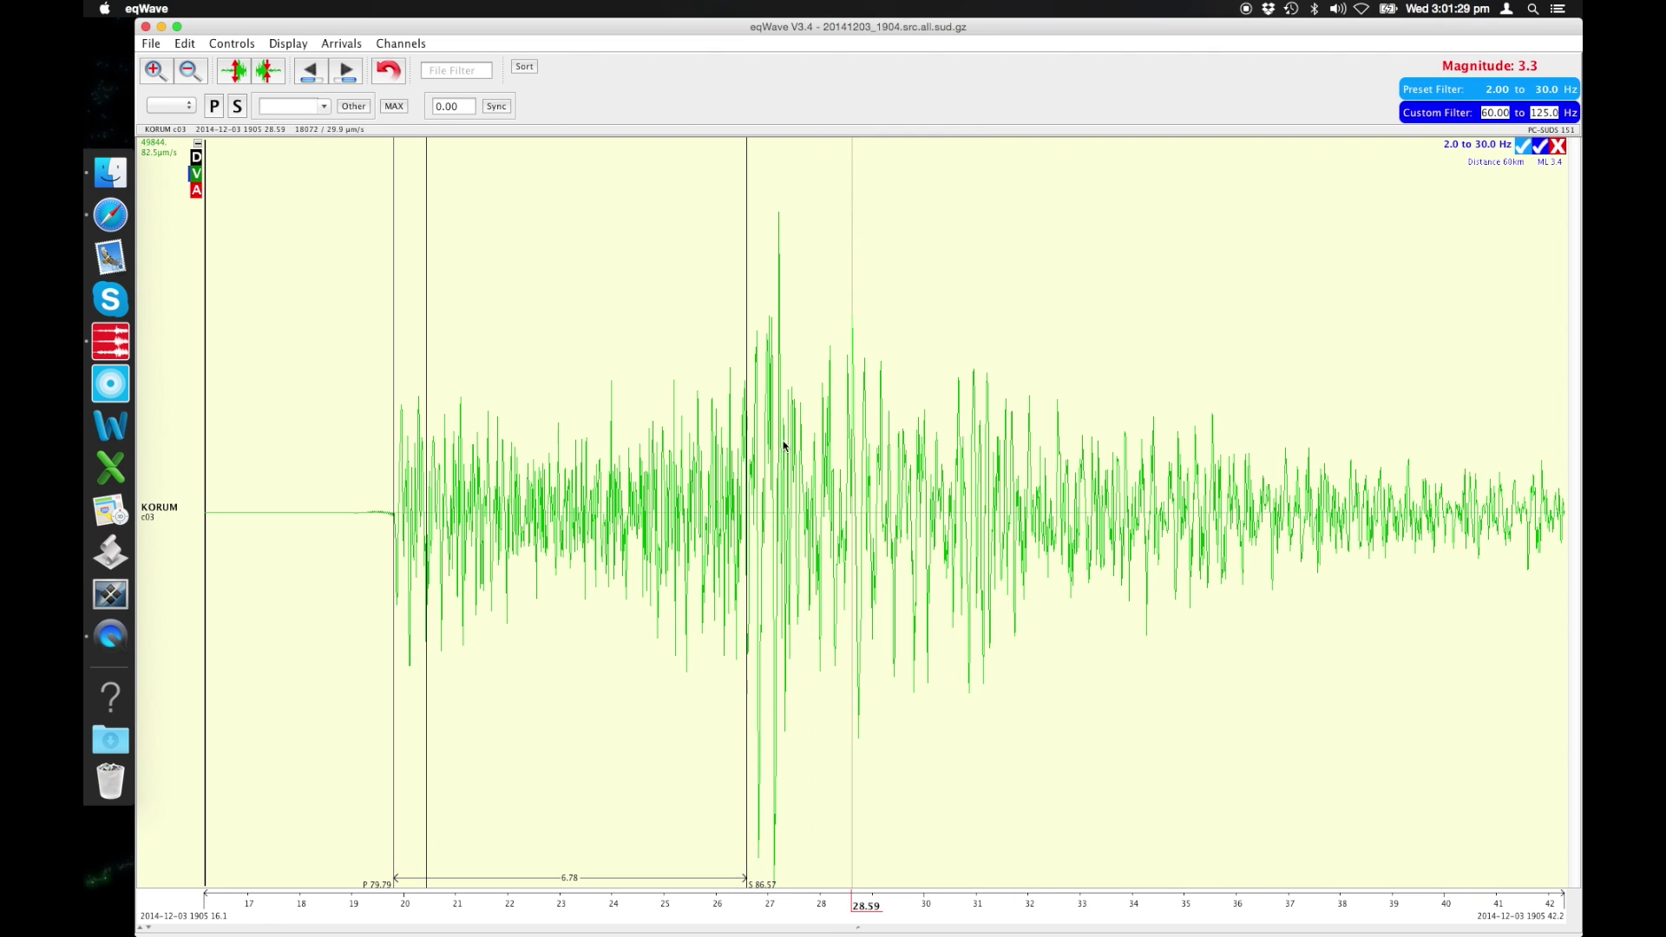
drag(321, 494, 480, 497)
click(395, 496)
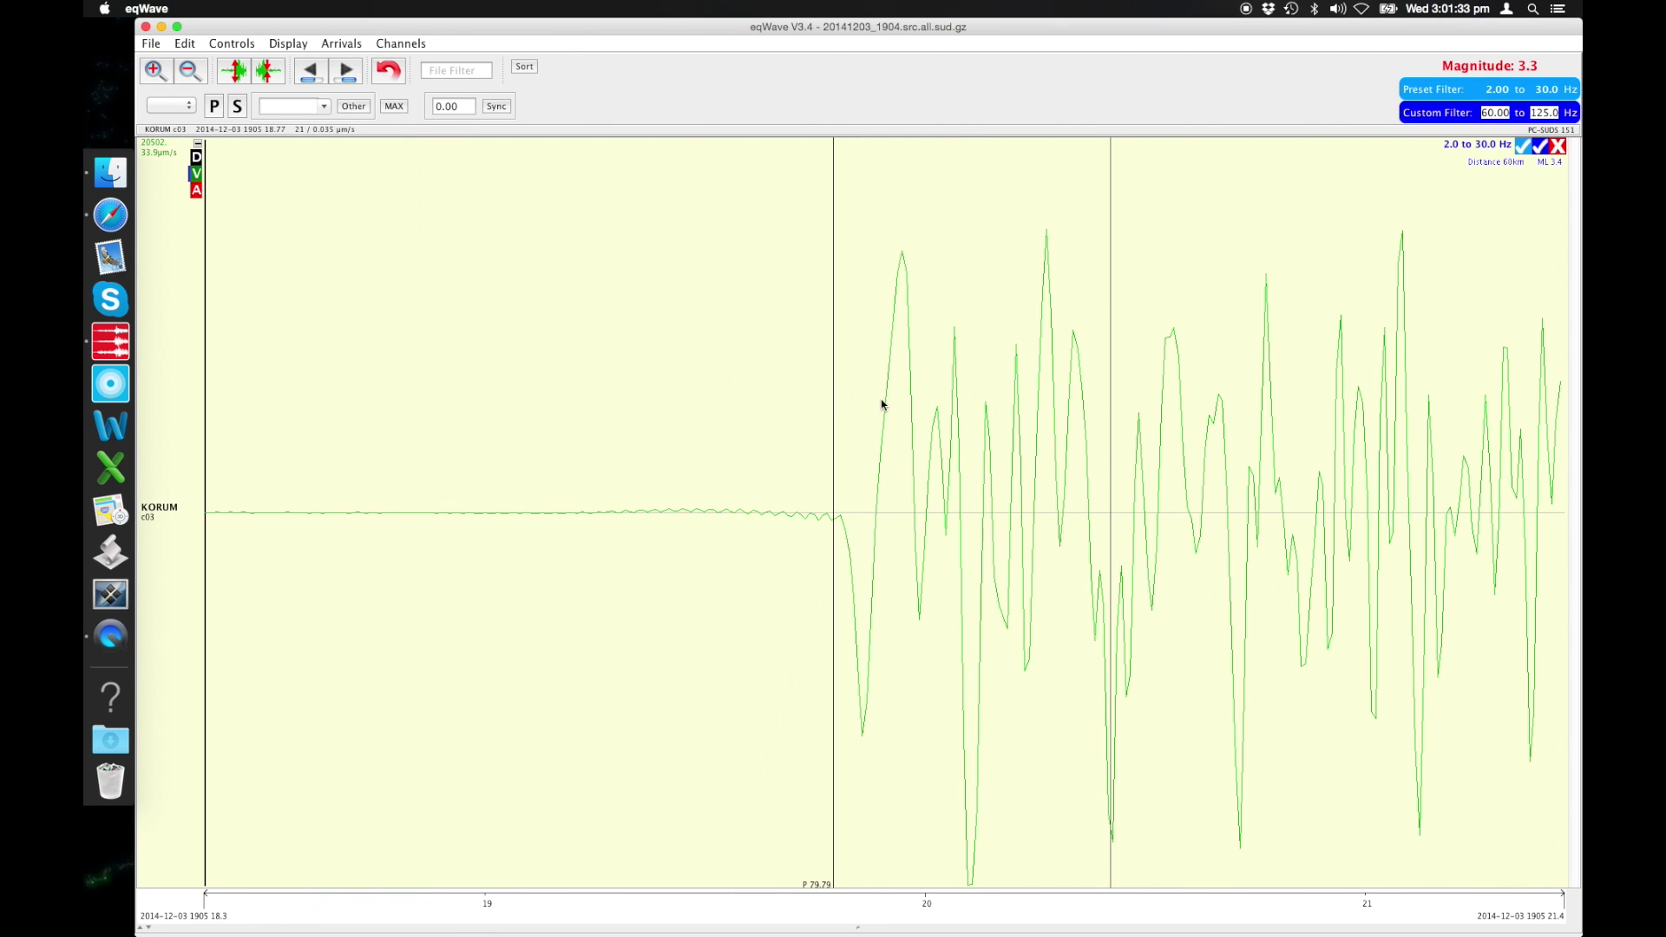
Re-pick the KORUM channel's S arrival slightly earlier, at about 86.5 s, and restore the full-record view.
click(387, 69)
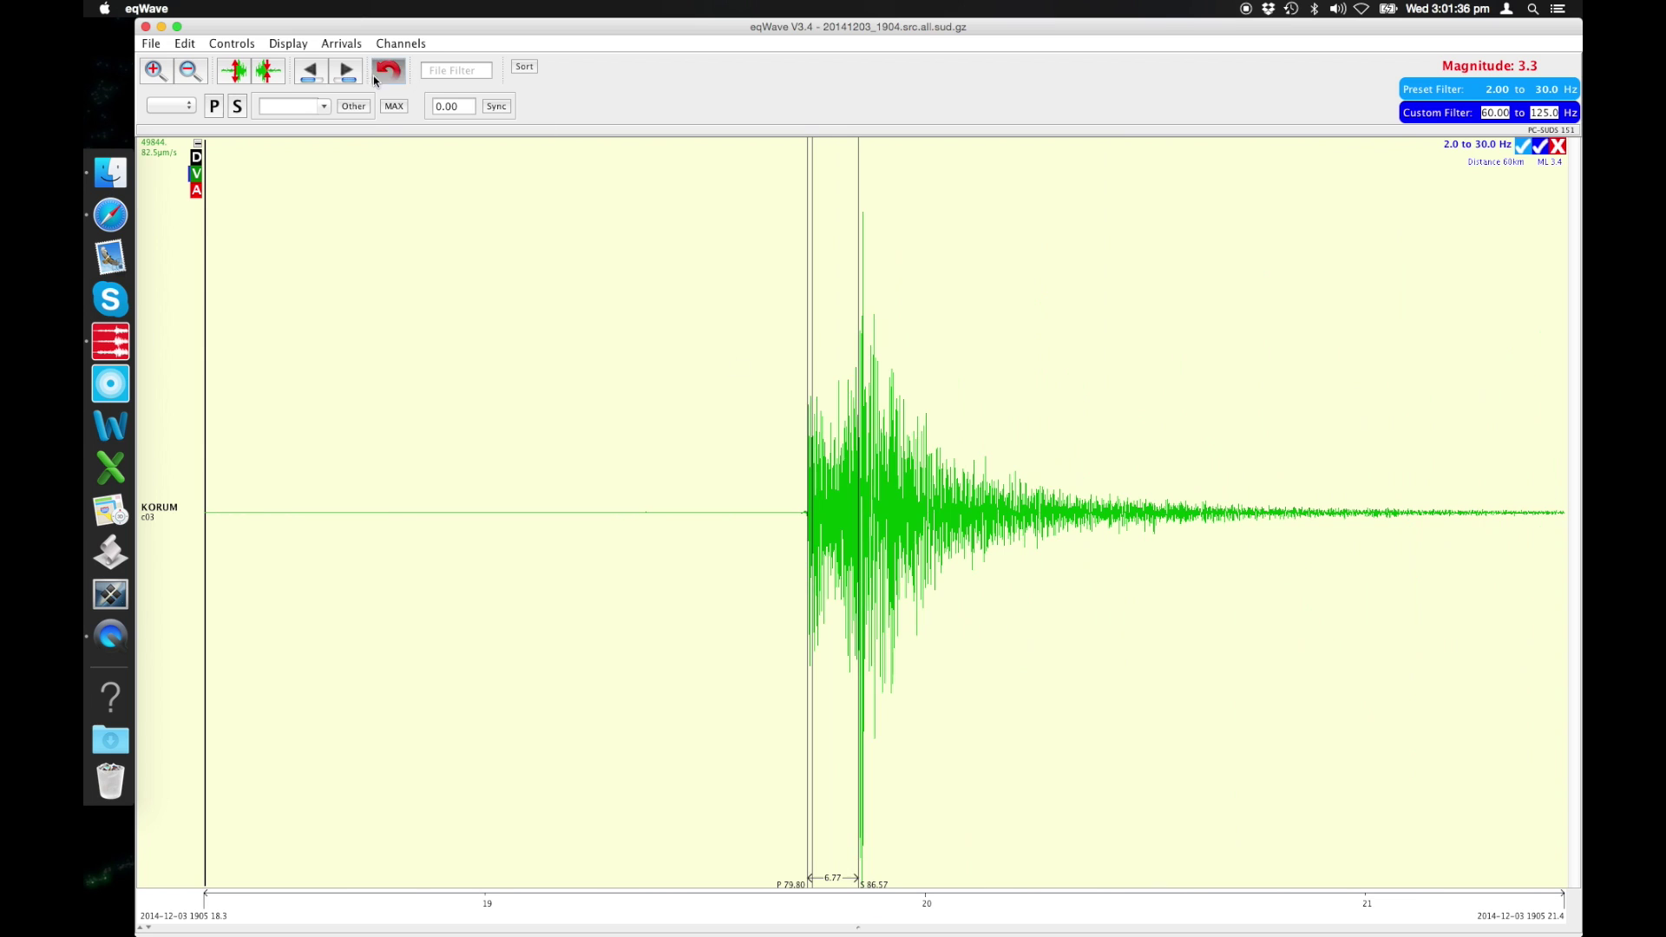
mouse_move(923, 408)
mouse_down()
mouse_move(847, 414)
mouse_move(953, 399)
mouse_up()
drag(844, 427, 771, 424)
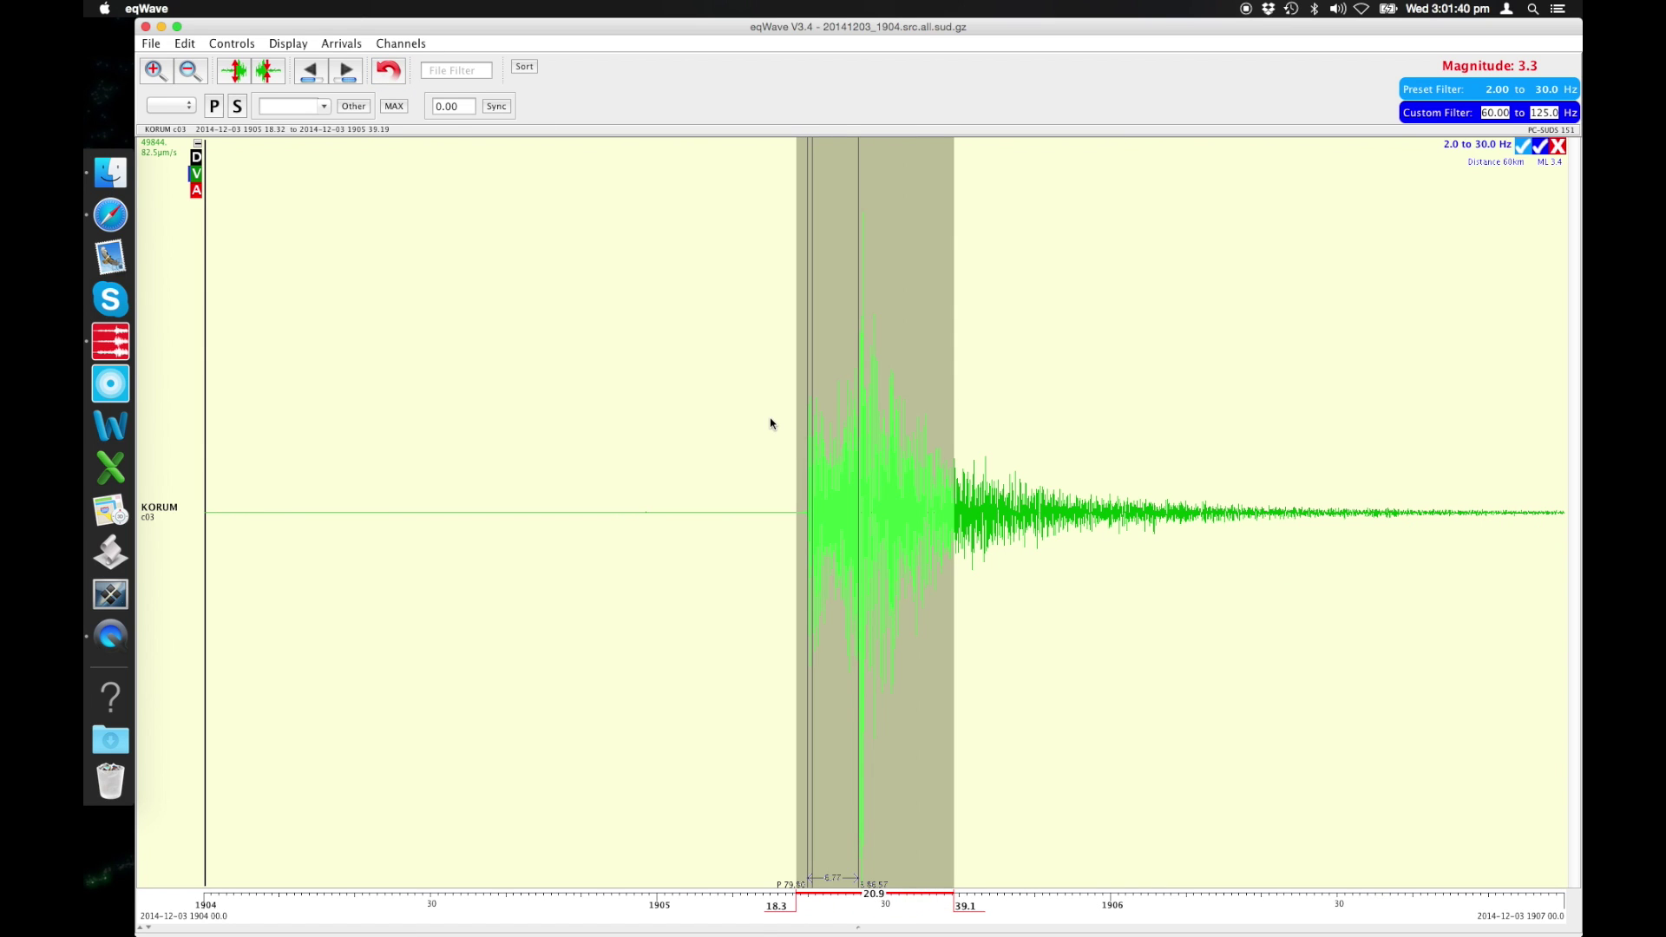
click(865, 433)
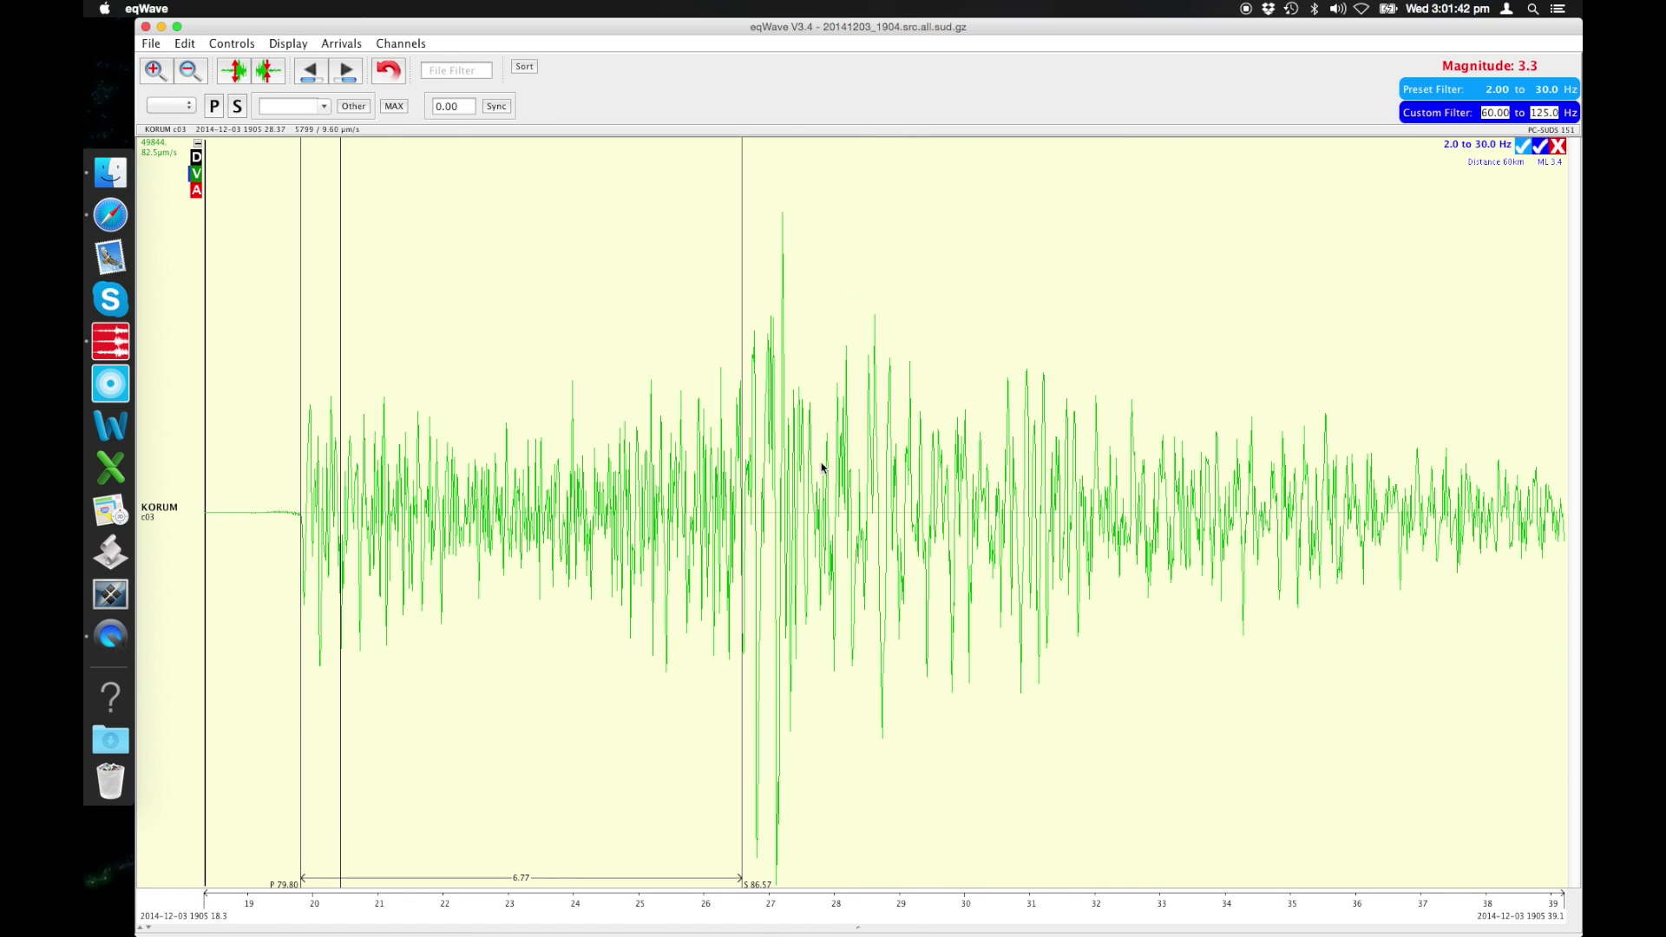
click(737, 548)
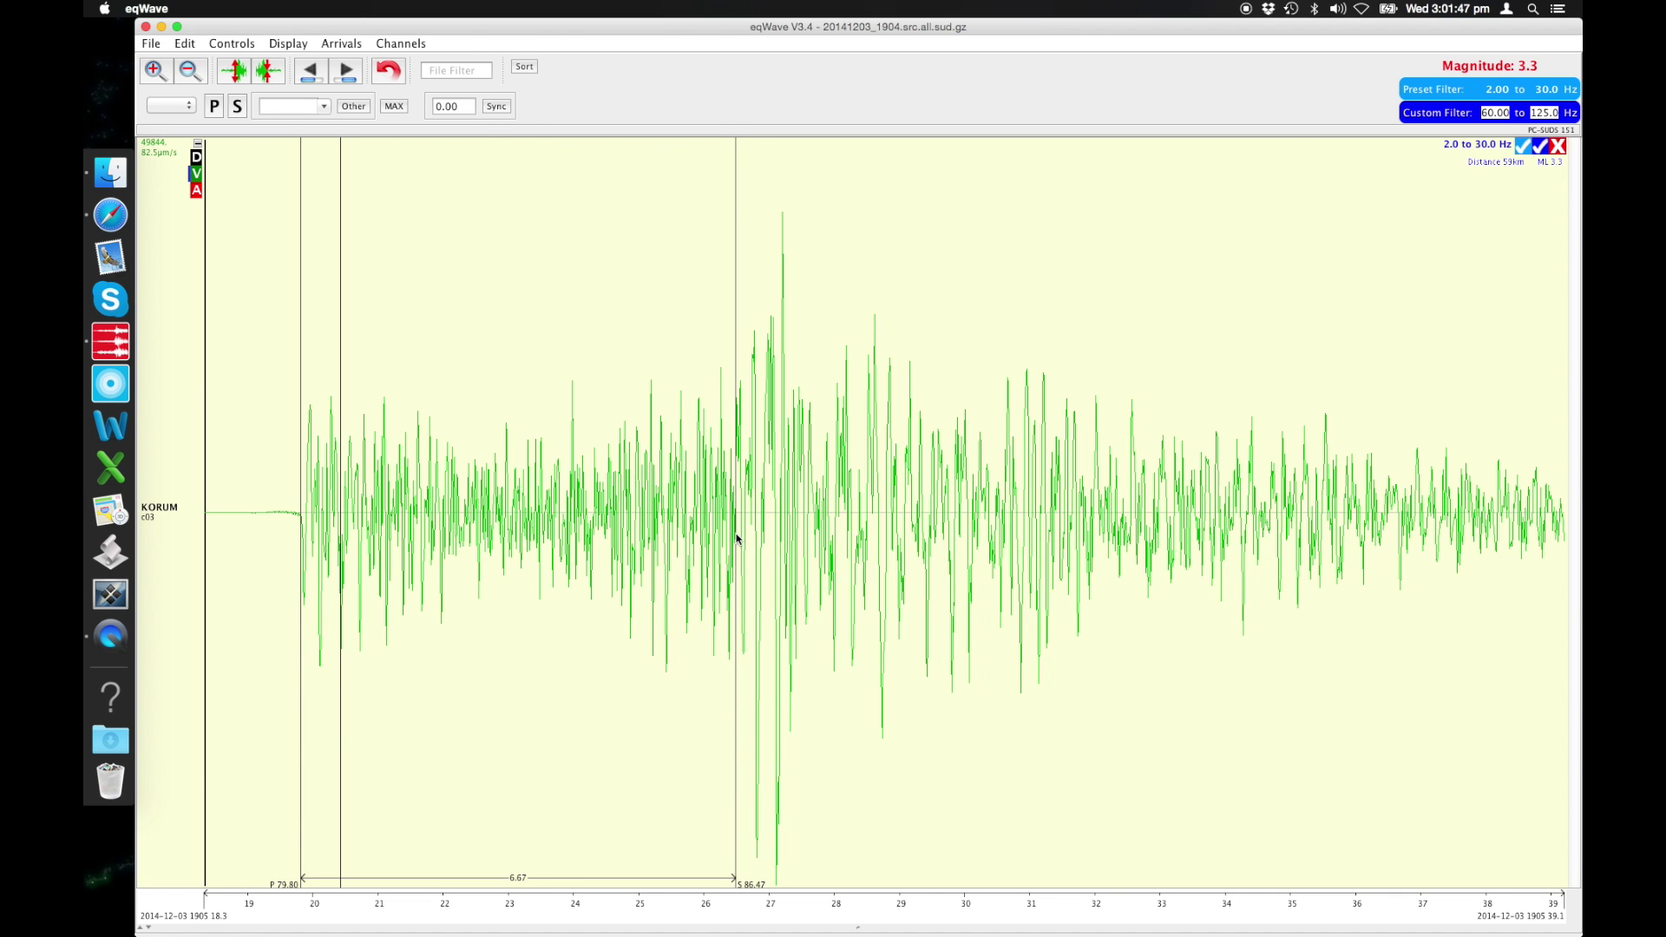
click(399, 73)
Switch back to eqServer in the browser and open the 24-hour single-station view from the home page.
key(ctrl+Up)
click(634, 83)
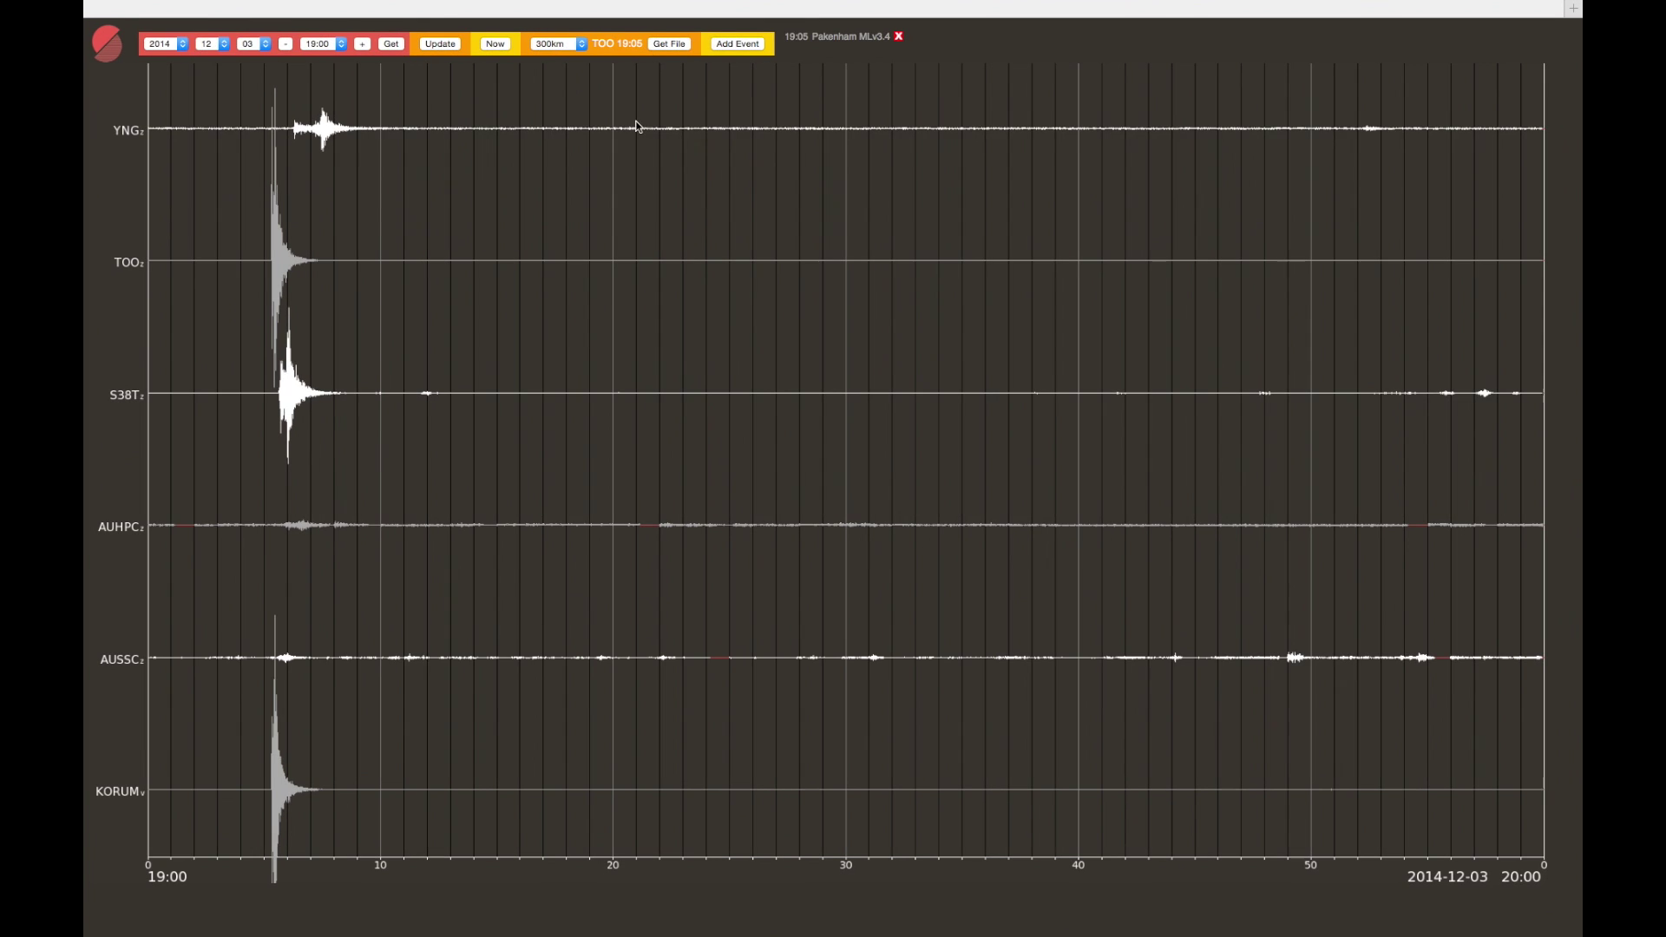
click(107, 46)
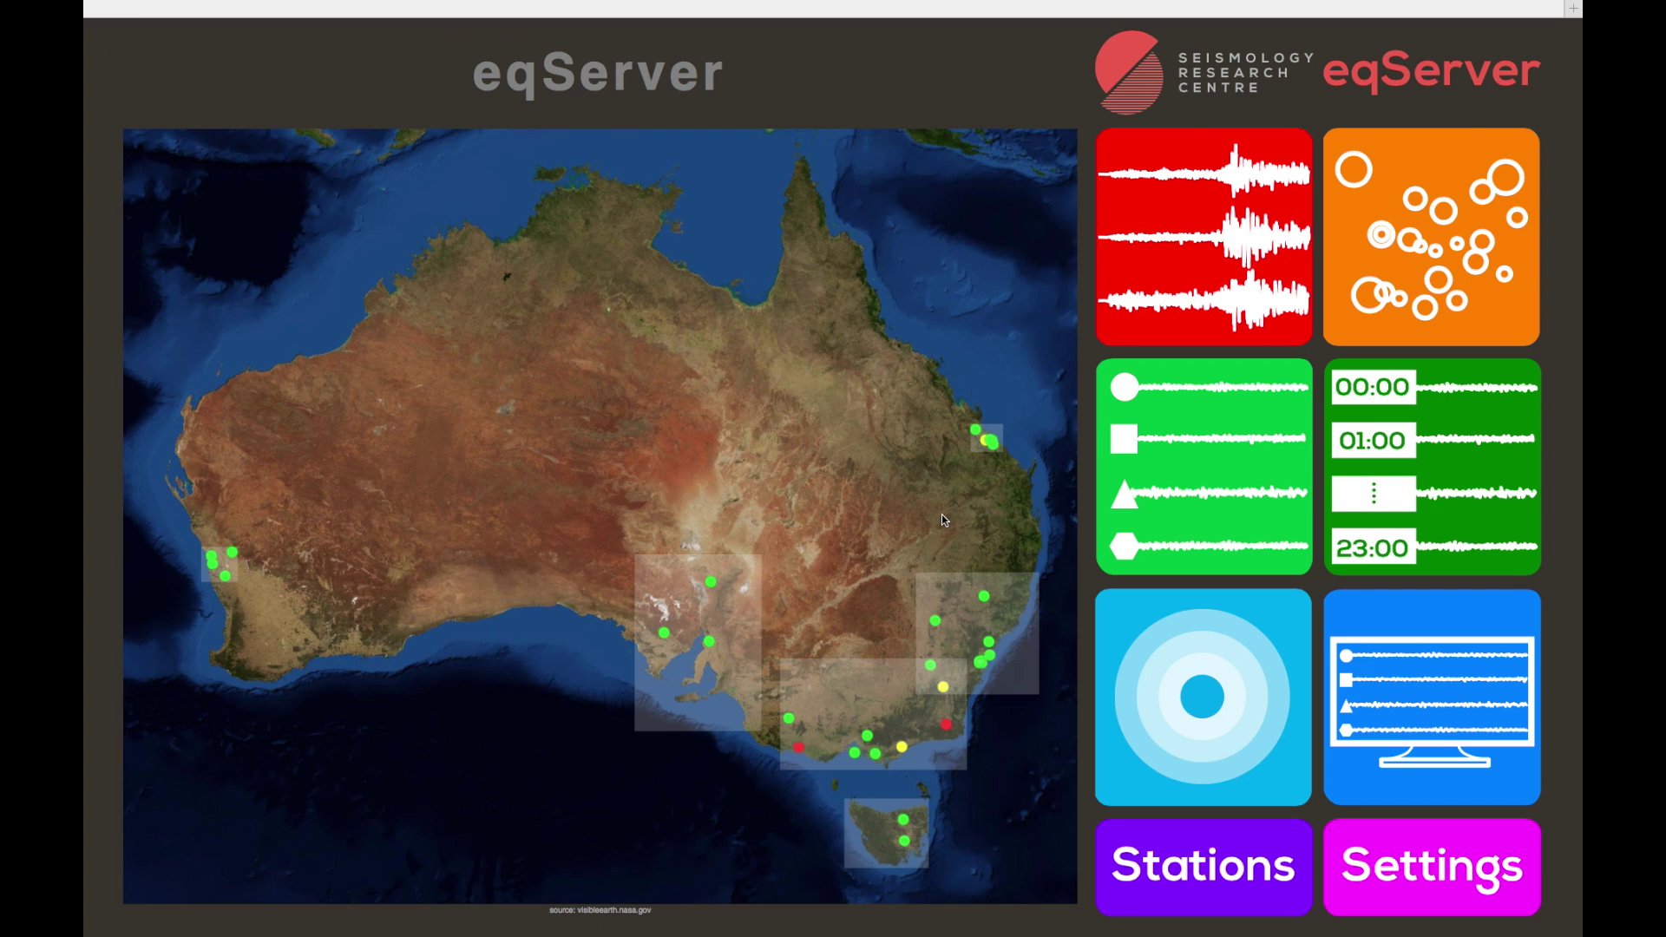
click(1456, 508)
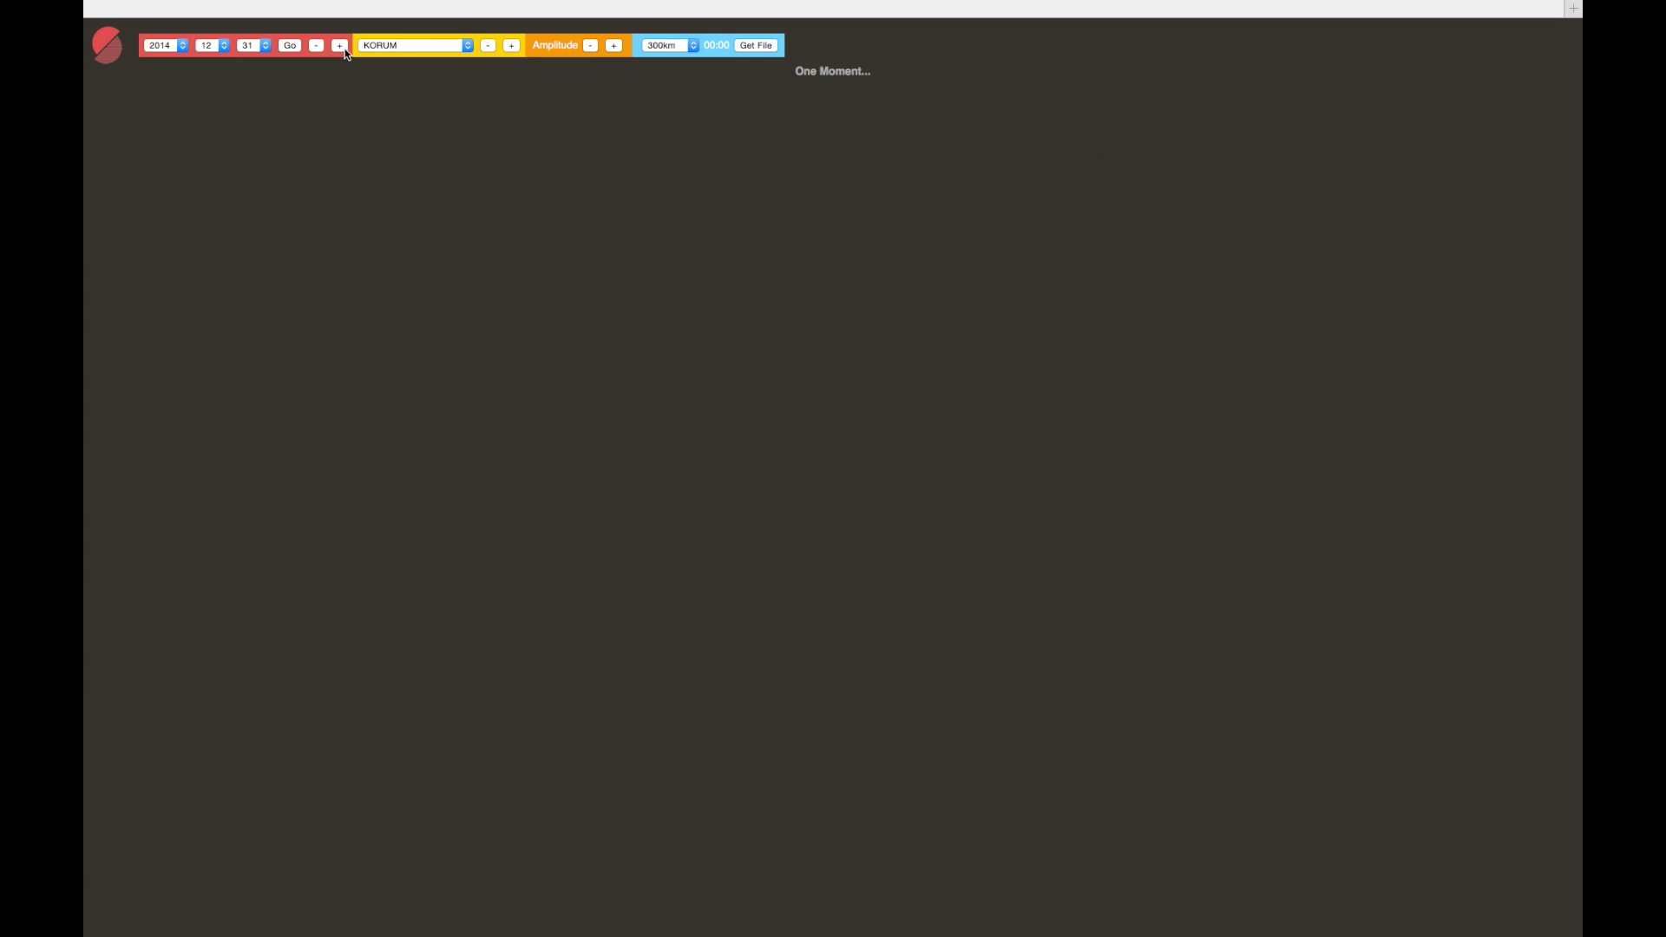
Show the KORUM station's 24-hour record for 2014-12-29, and for 2014-12-02.
click(268, 49)
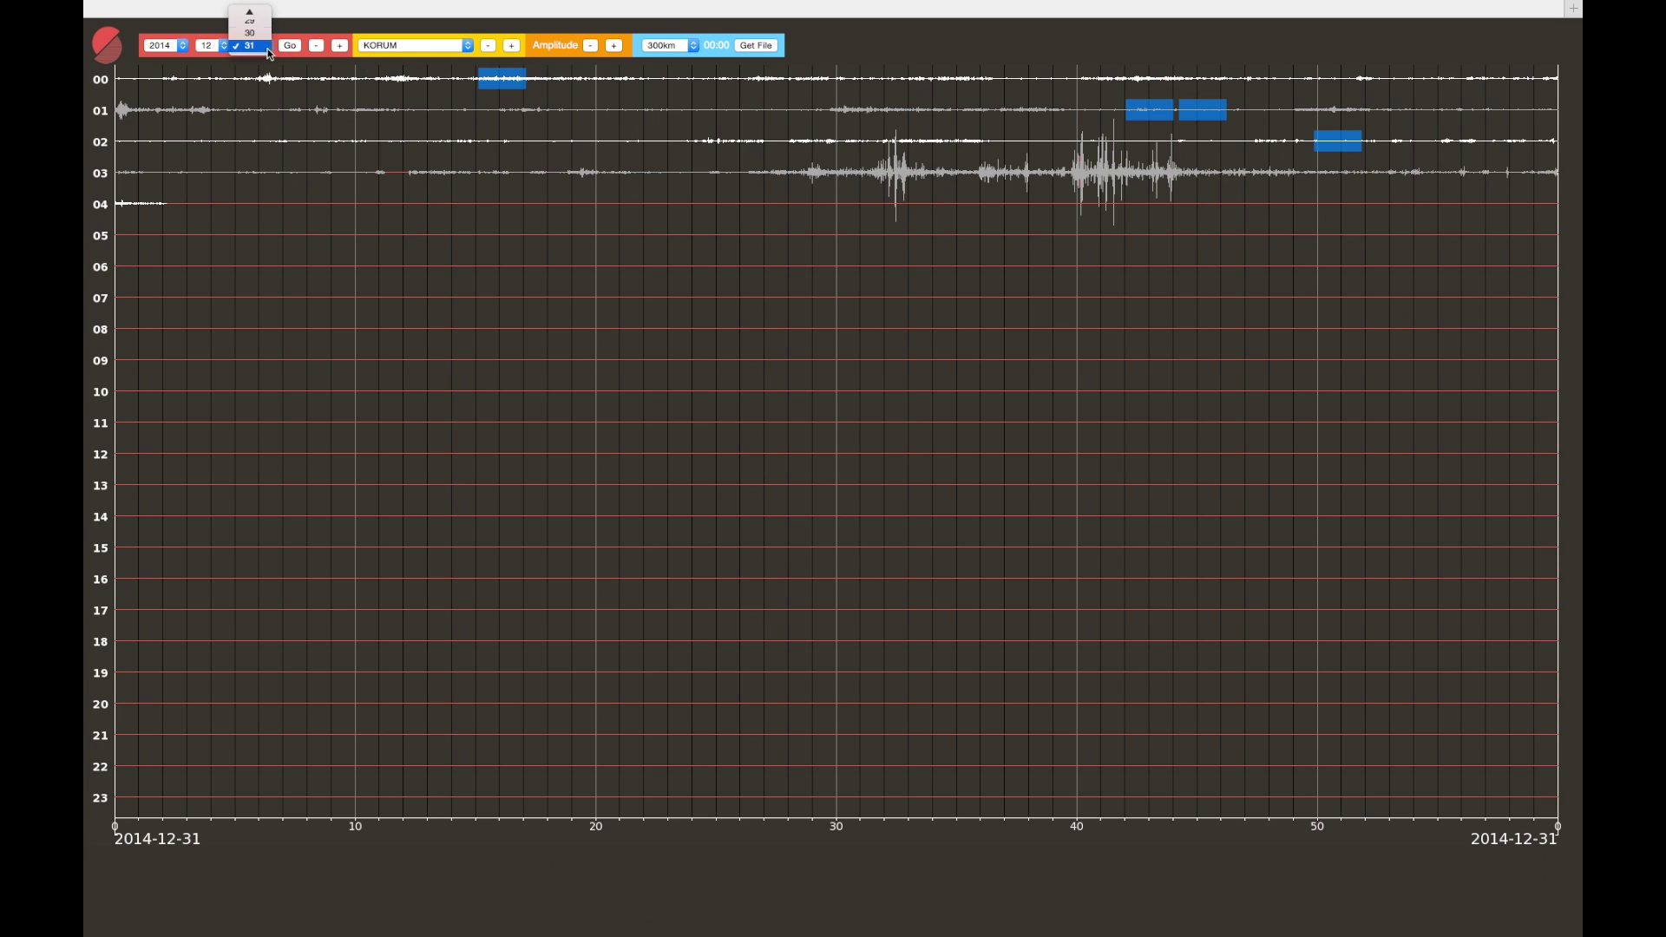
click(250, 20)
click(291, 46)
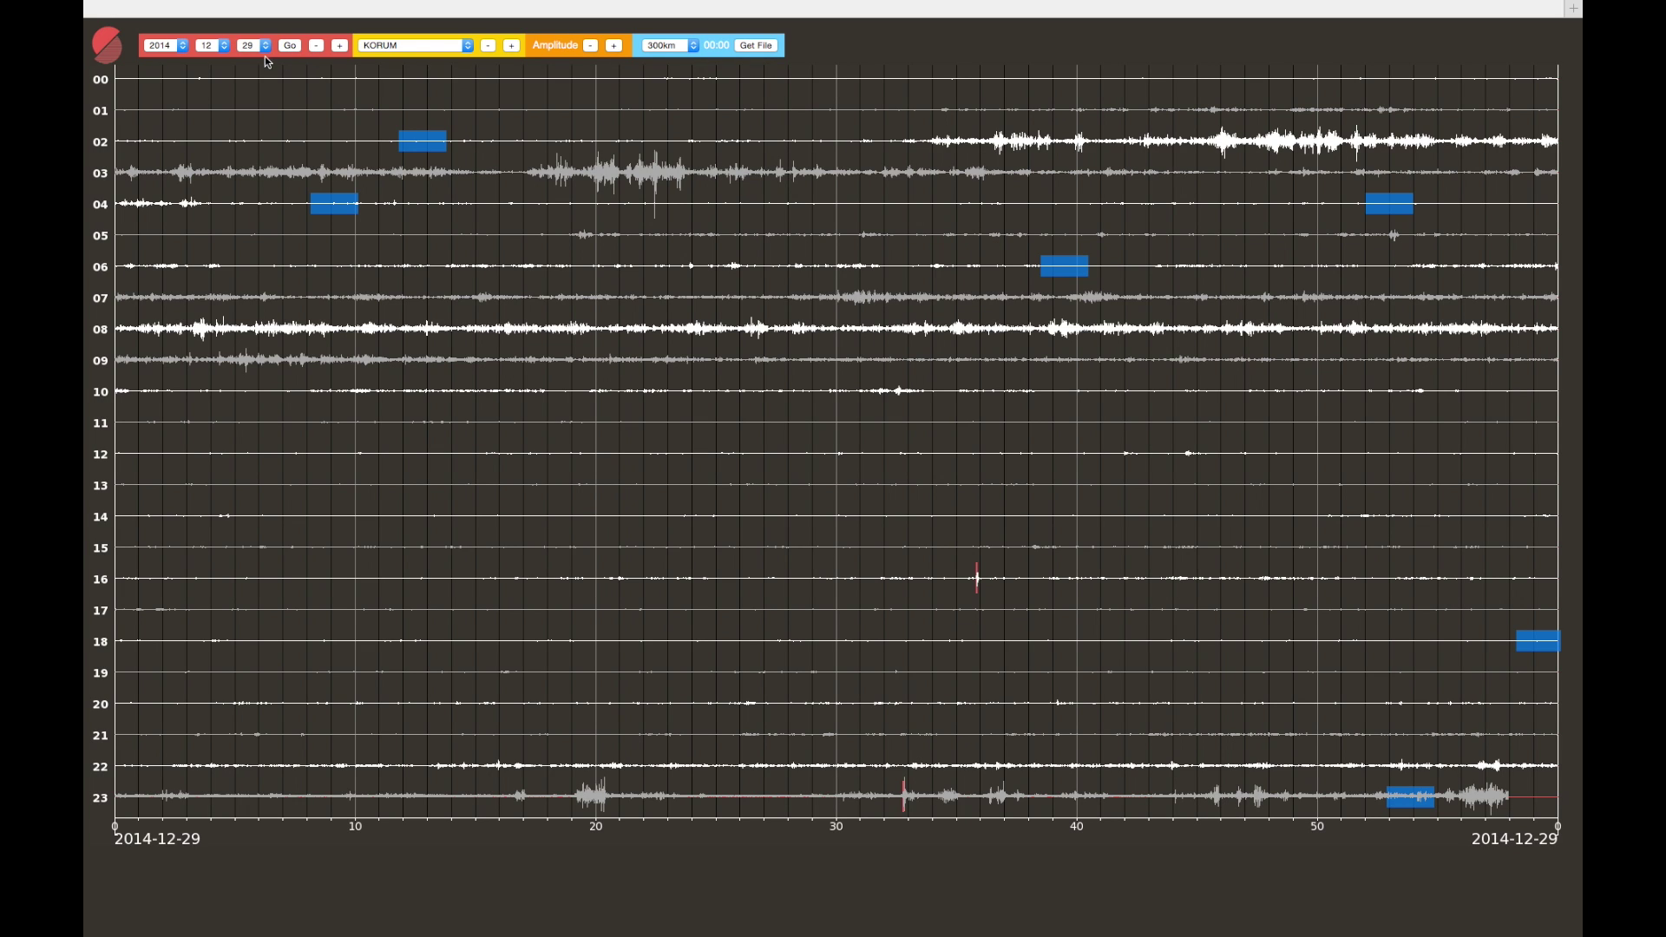
click(265, 46)
click(250, 26)
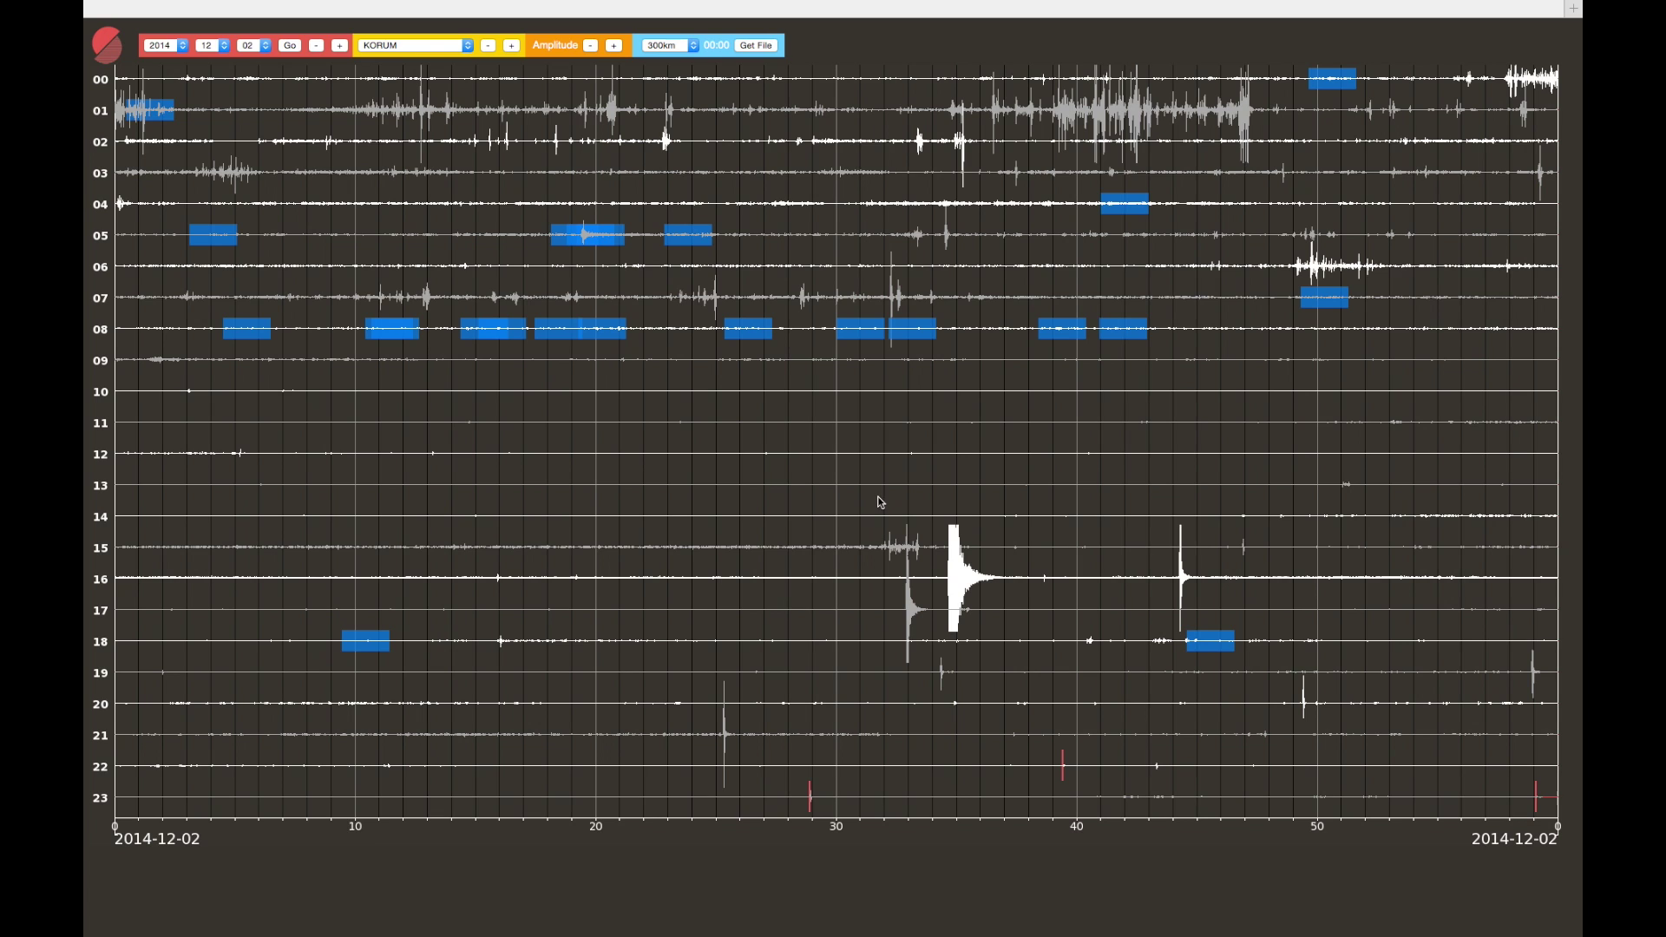
Inspect the KORUM arrivals at 16:34, 16:44 and 17:32 in the multi-station close-up view, closing each one.
click(951, 587)
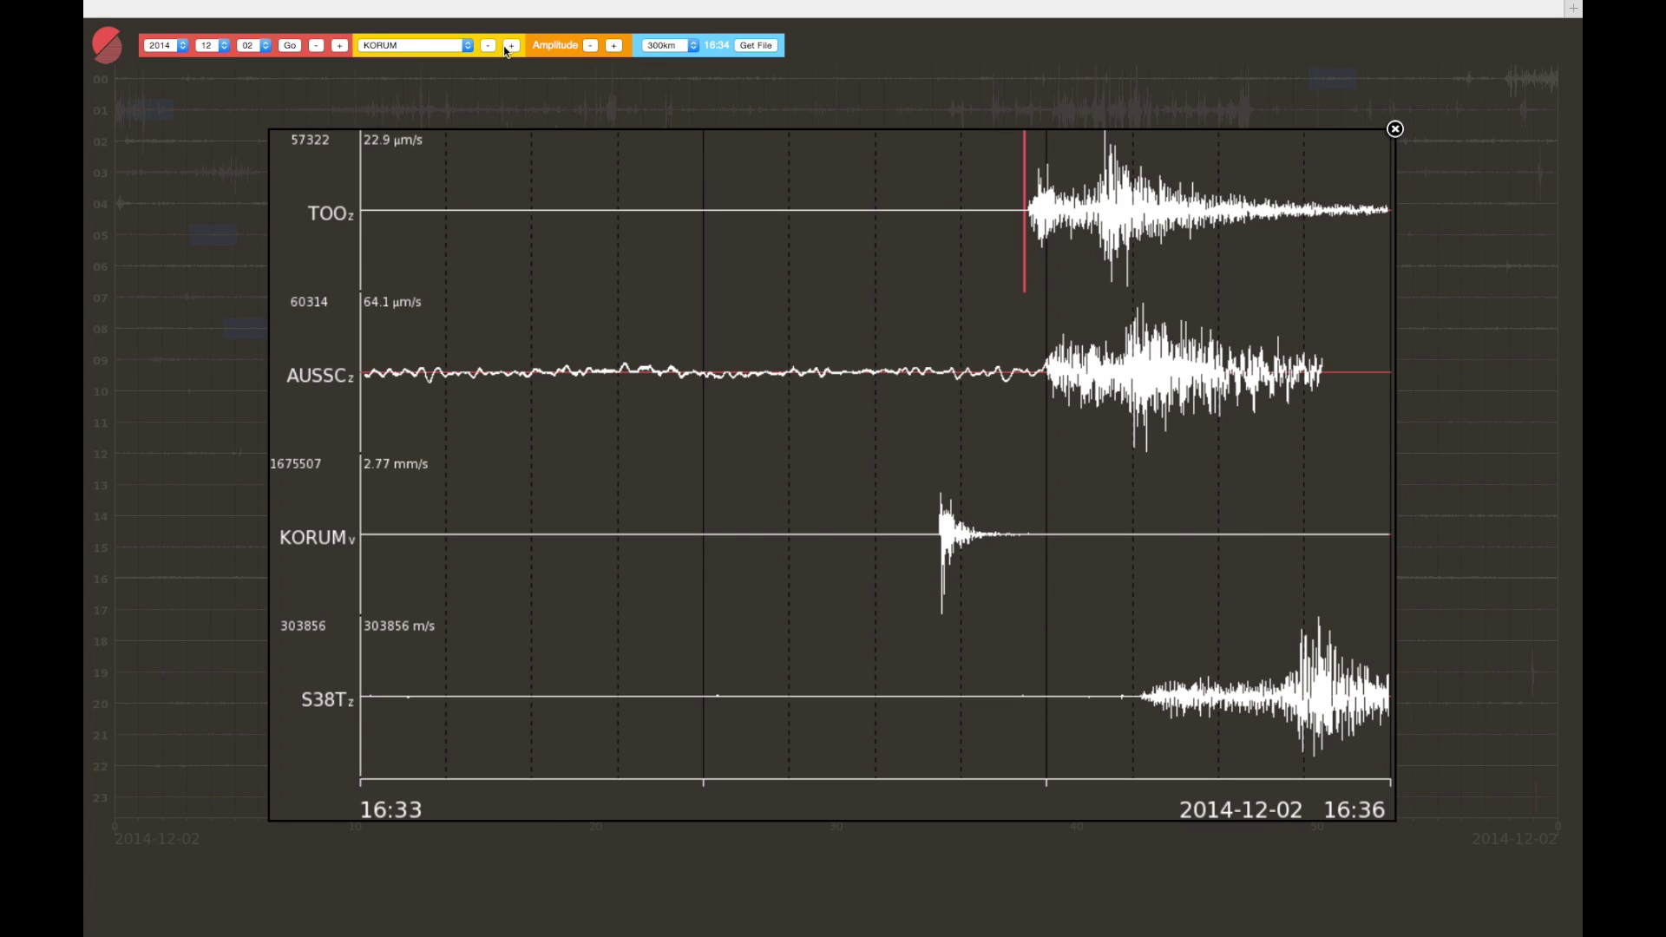
click(1395, 129)
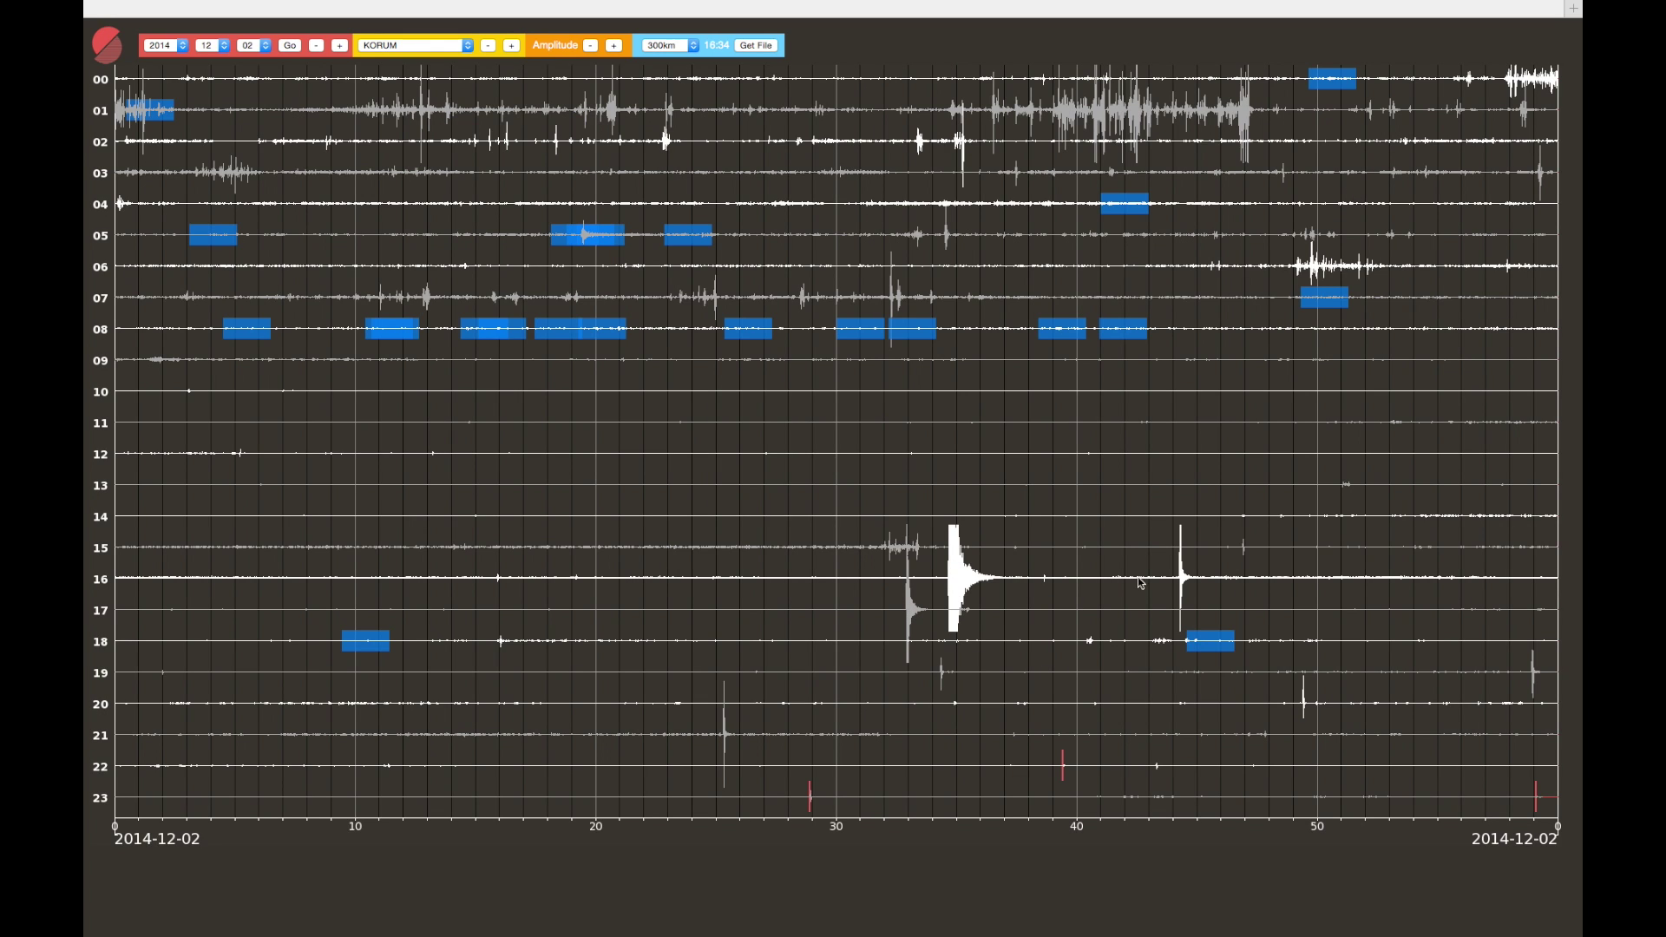
click(1185, 585)
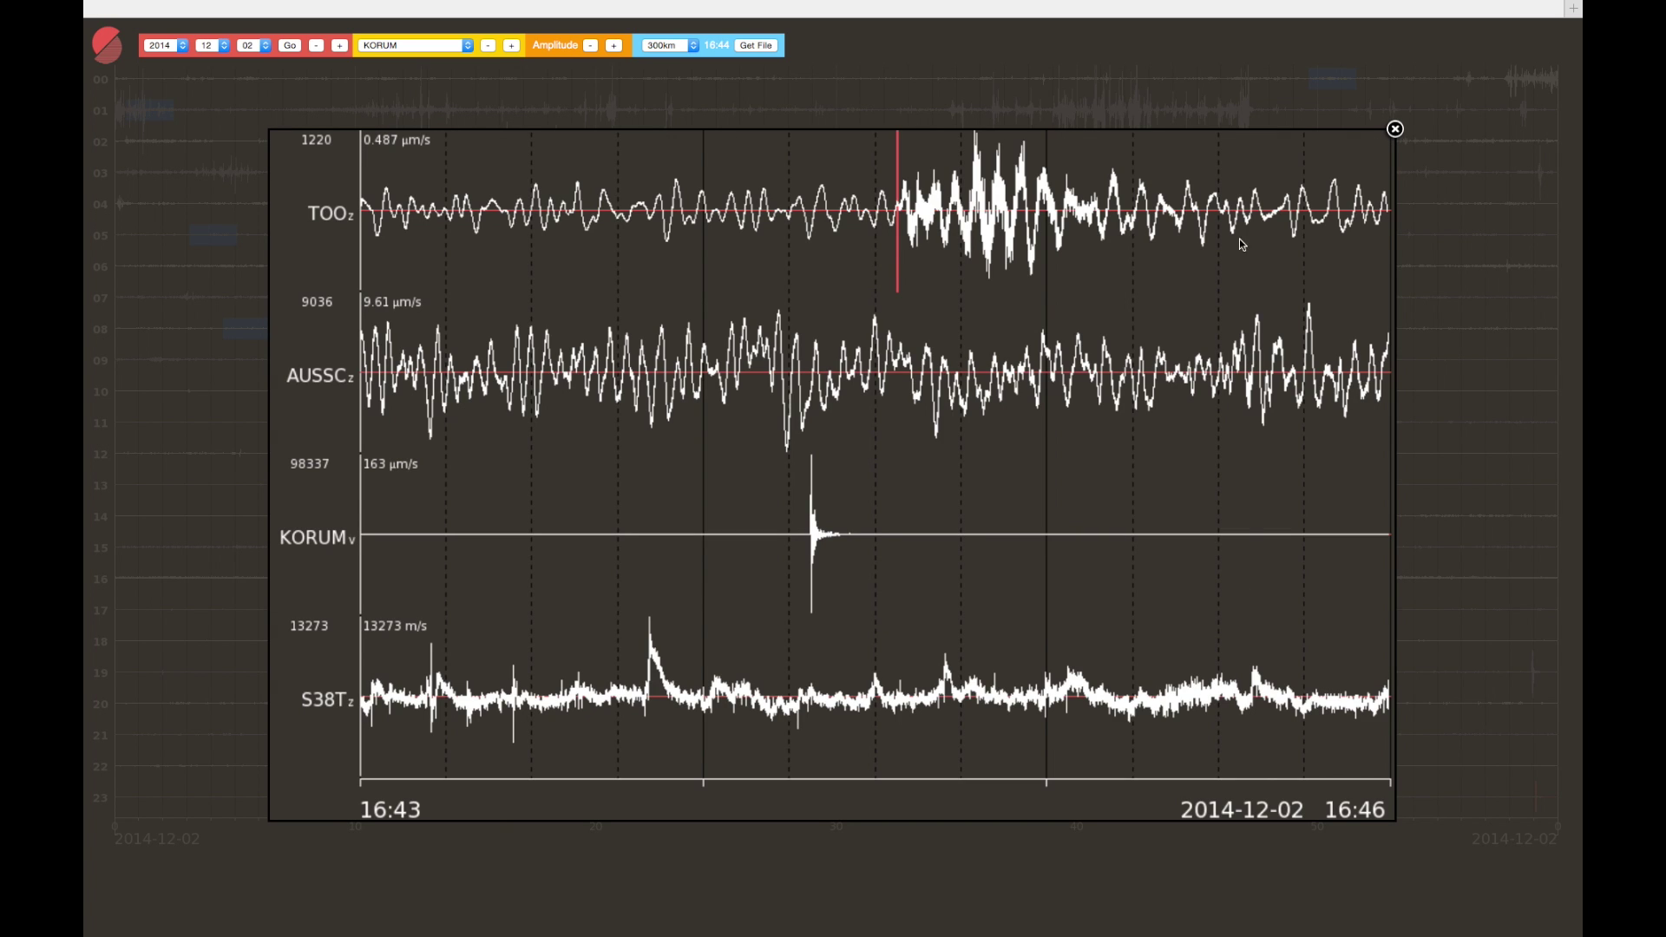
click(1394, 129)
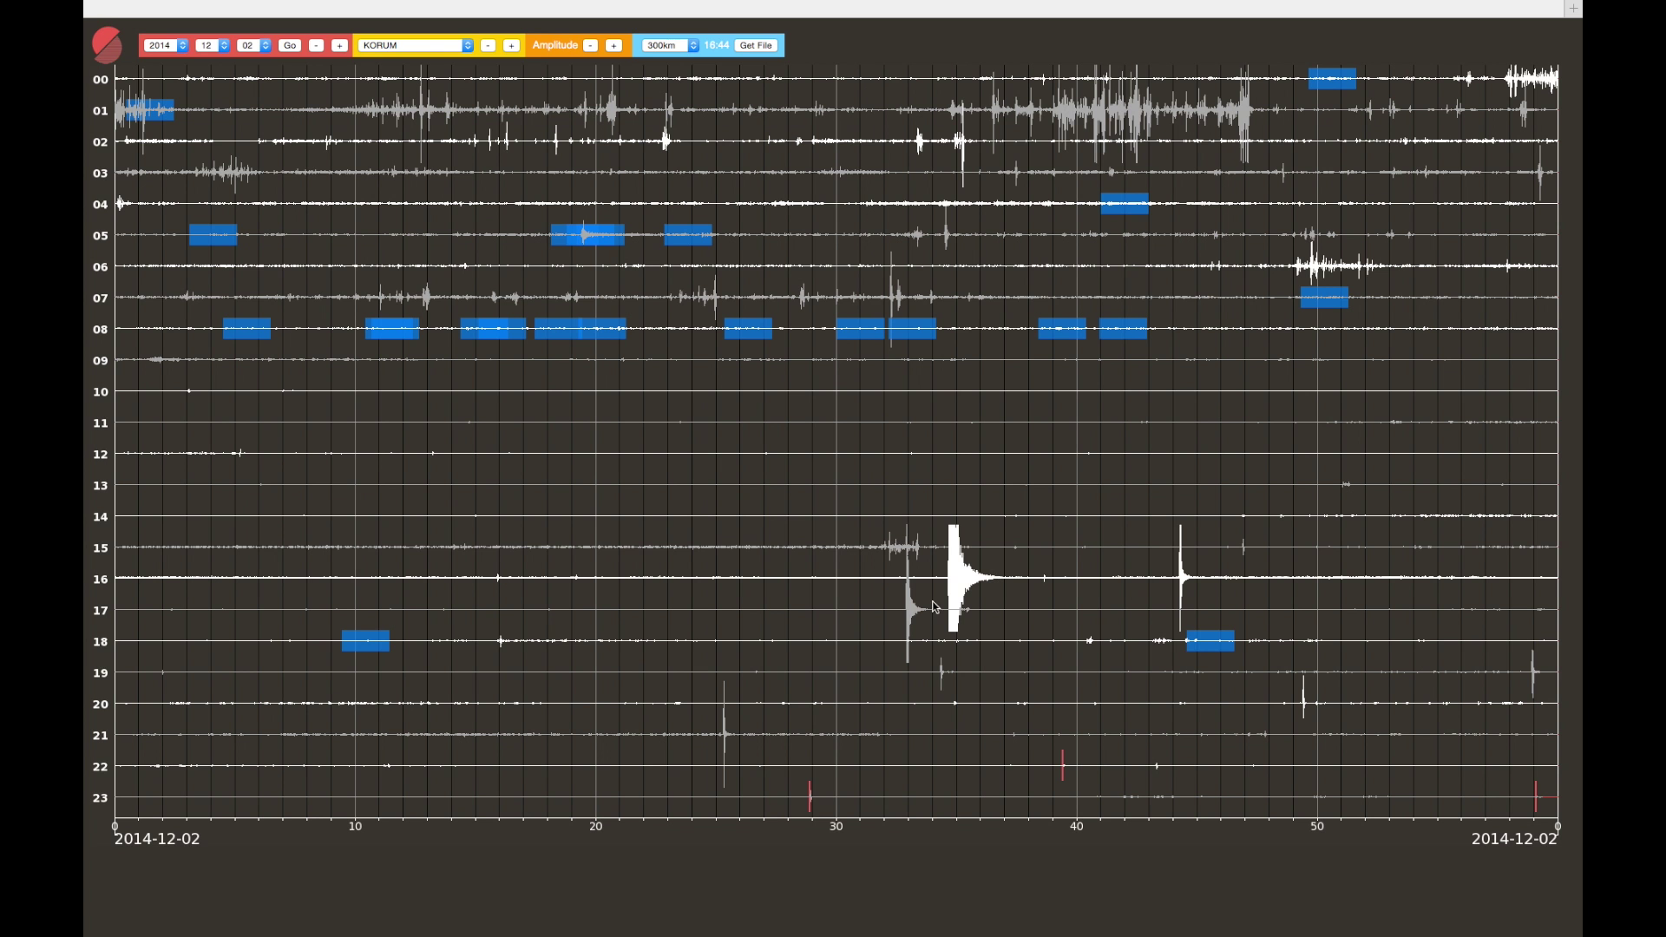
click(906, 615)
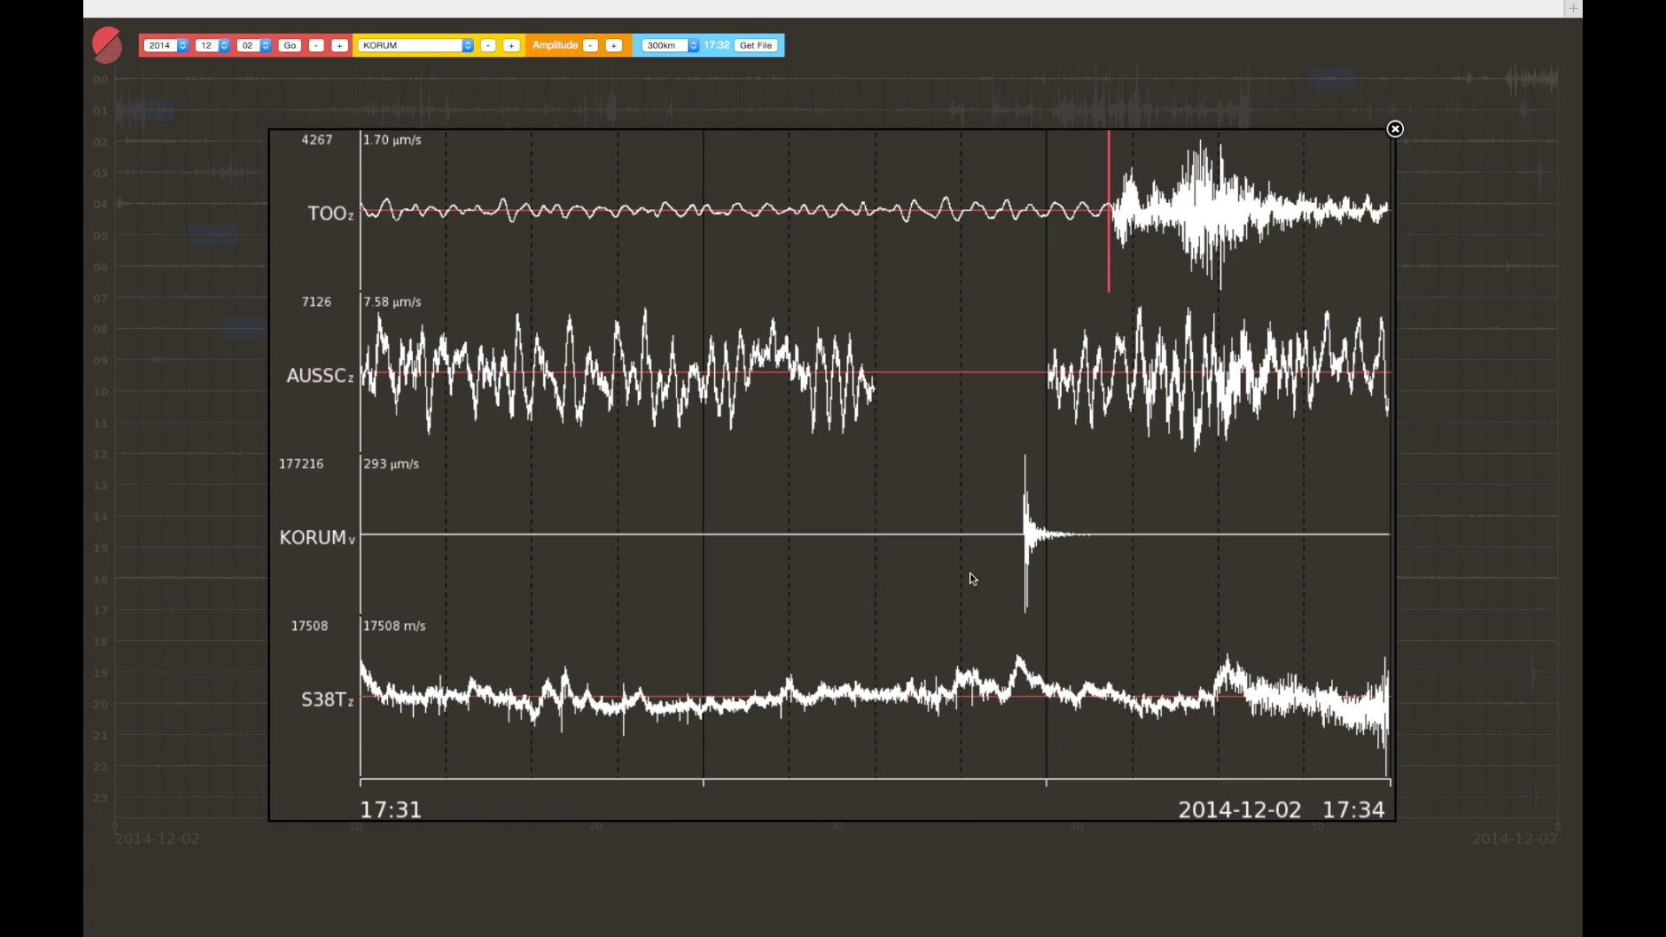
click(1395, 130)
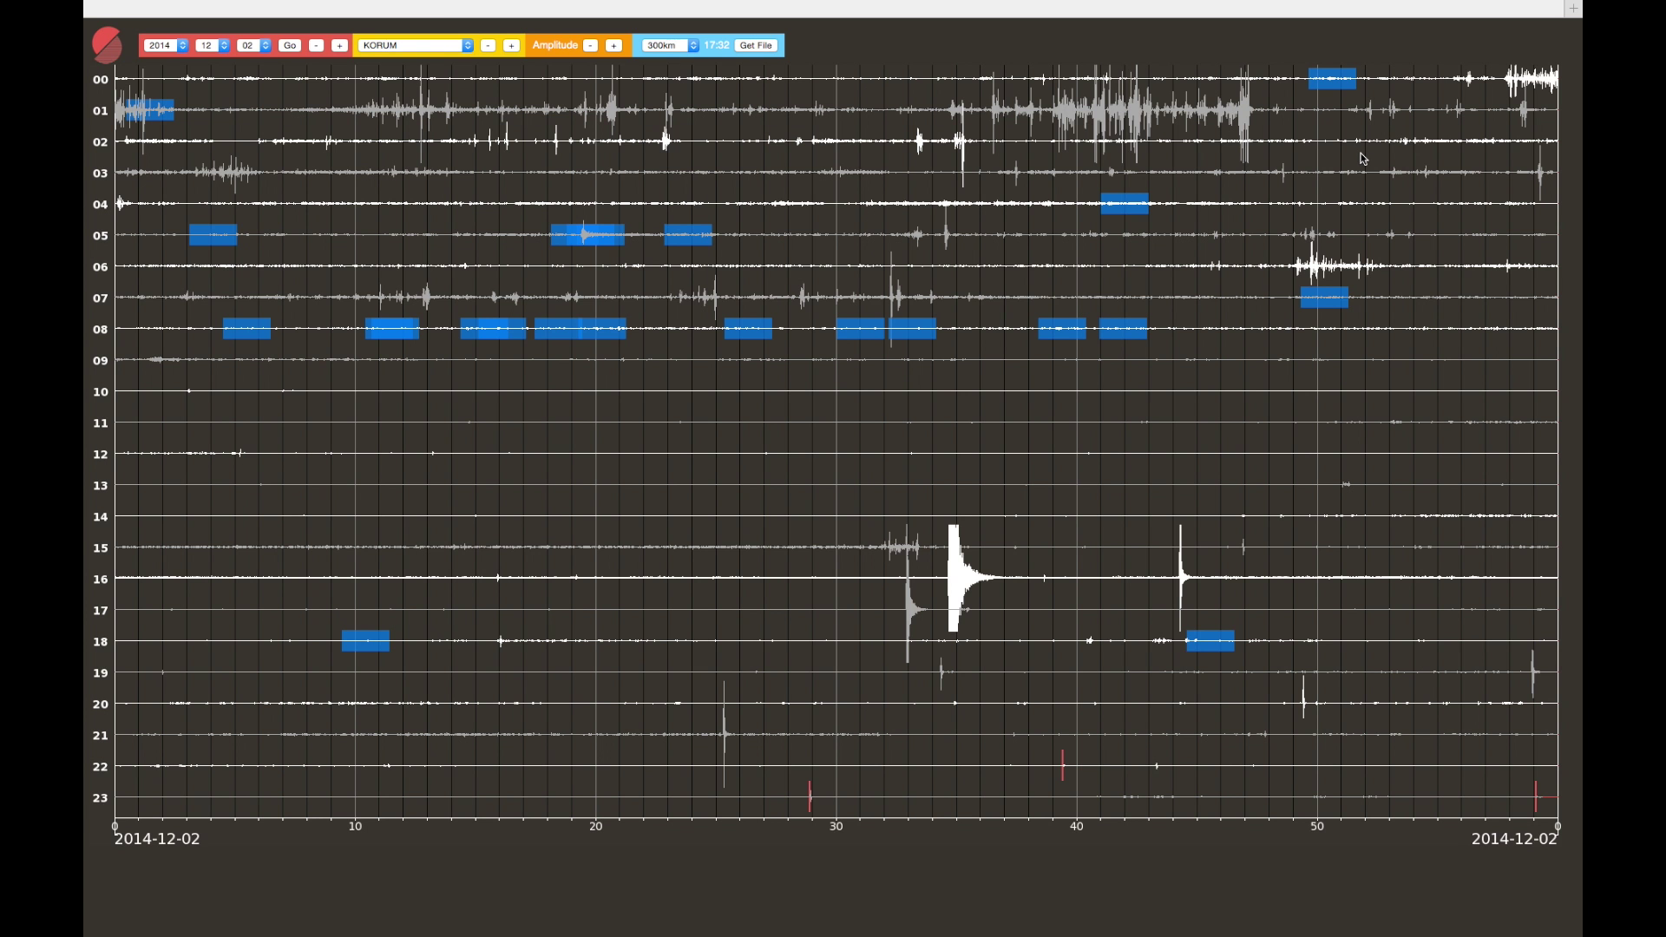
Go from the home page to the automatically located earthquakes and list the events for 2014-12.
click(107, 44)
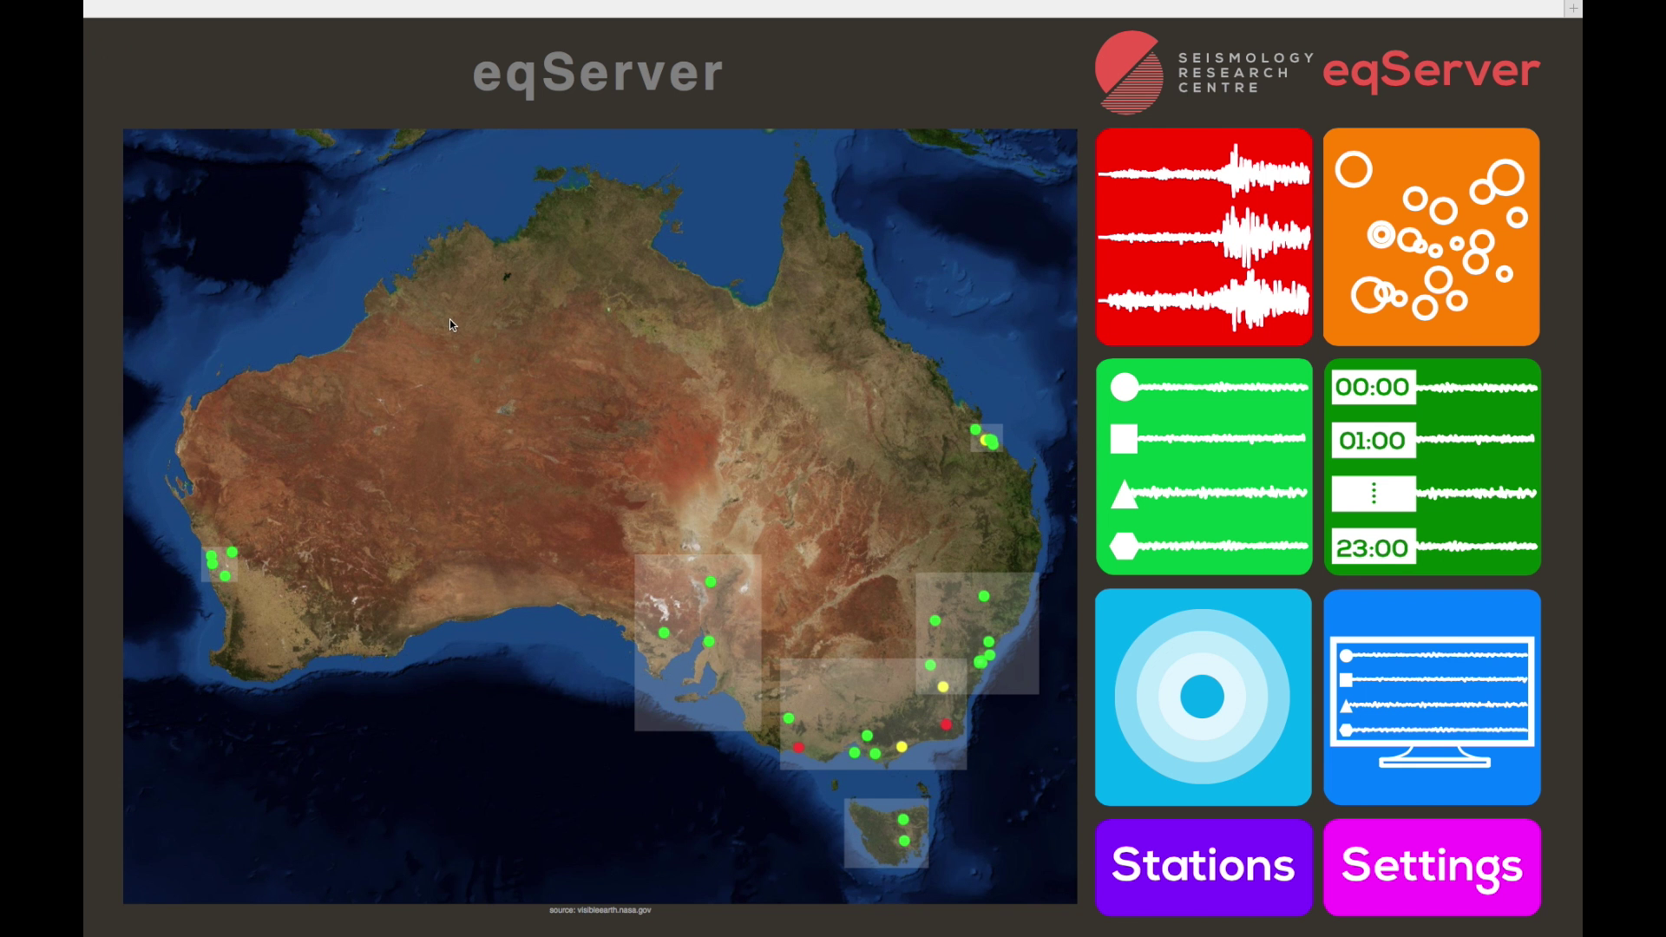
click(1148, 704)
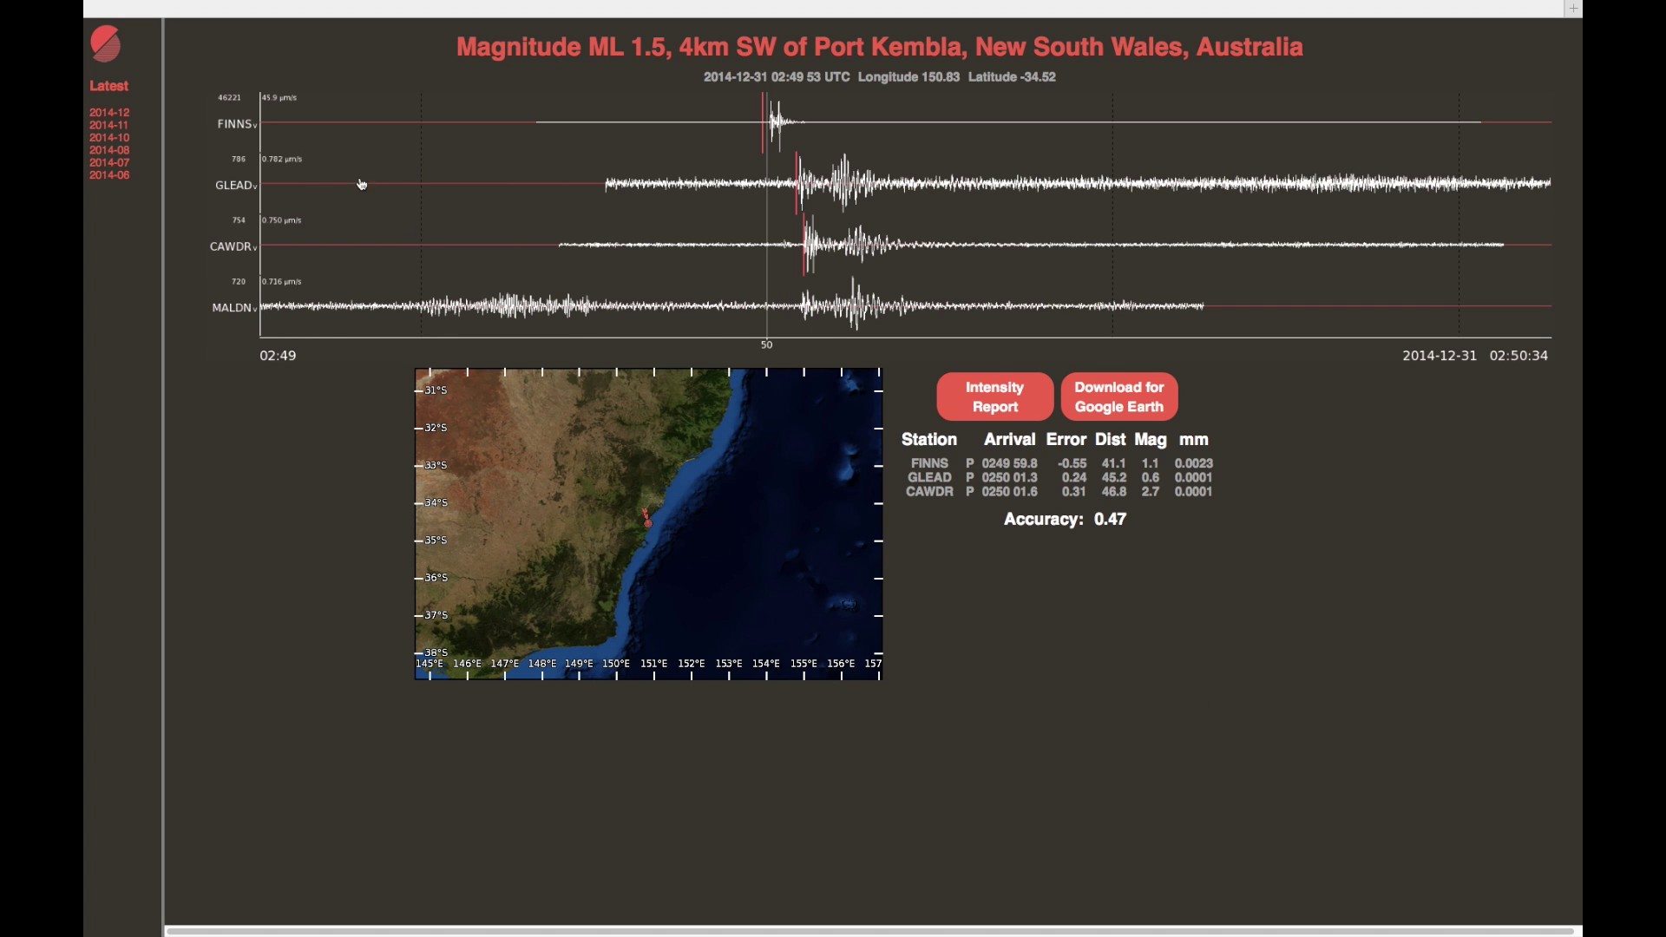
click(128, 113)
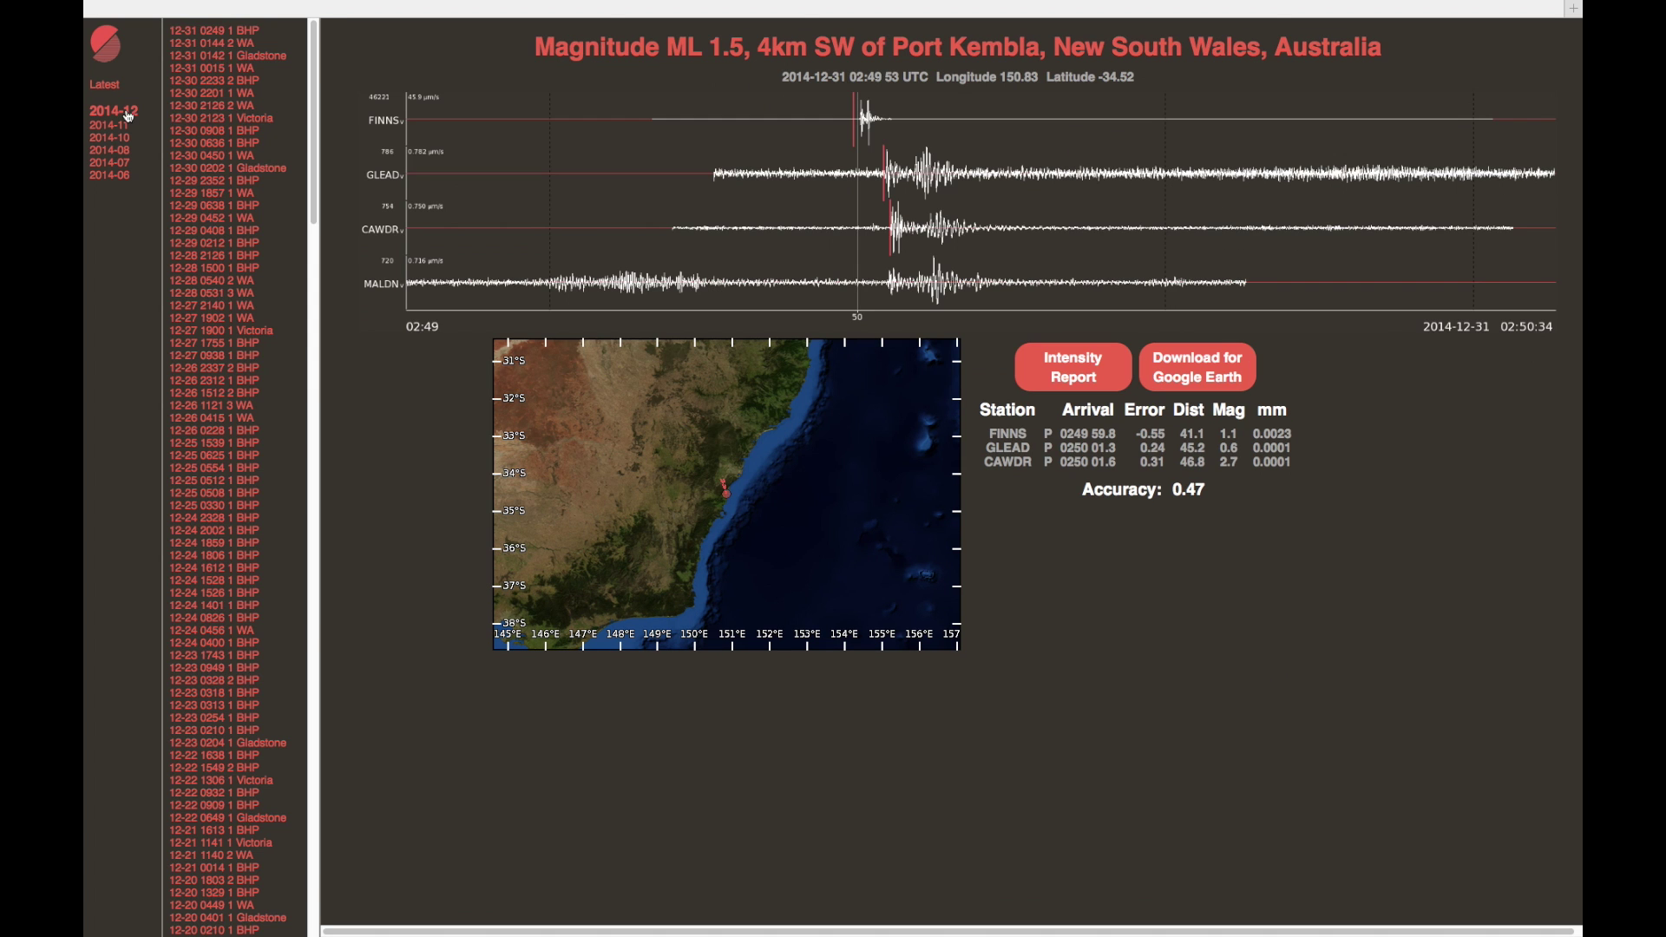
View the reports for the 12-31 0144 WA, 0142 Gladstone and 0015 WA events, and return to the latest event.
click(251, 46)
click(274, 59)
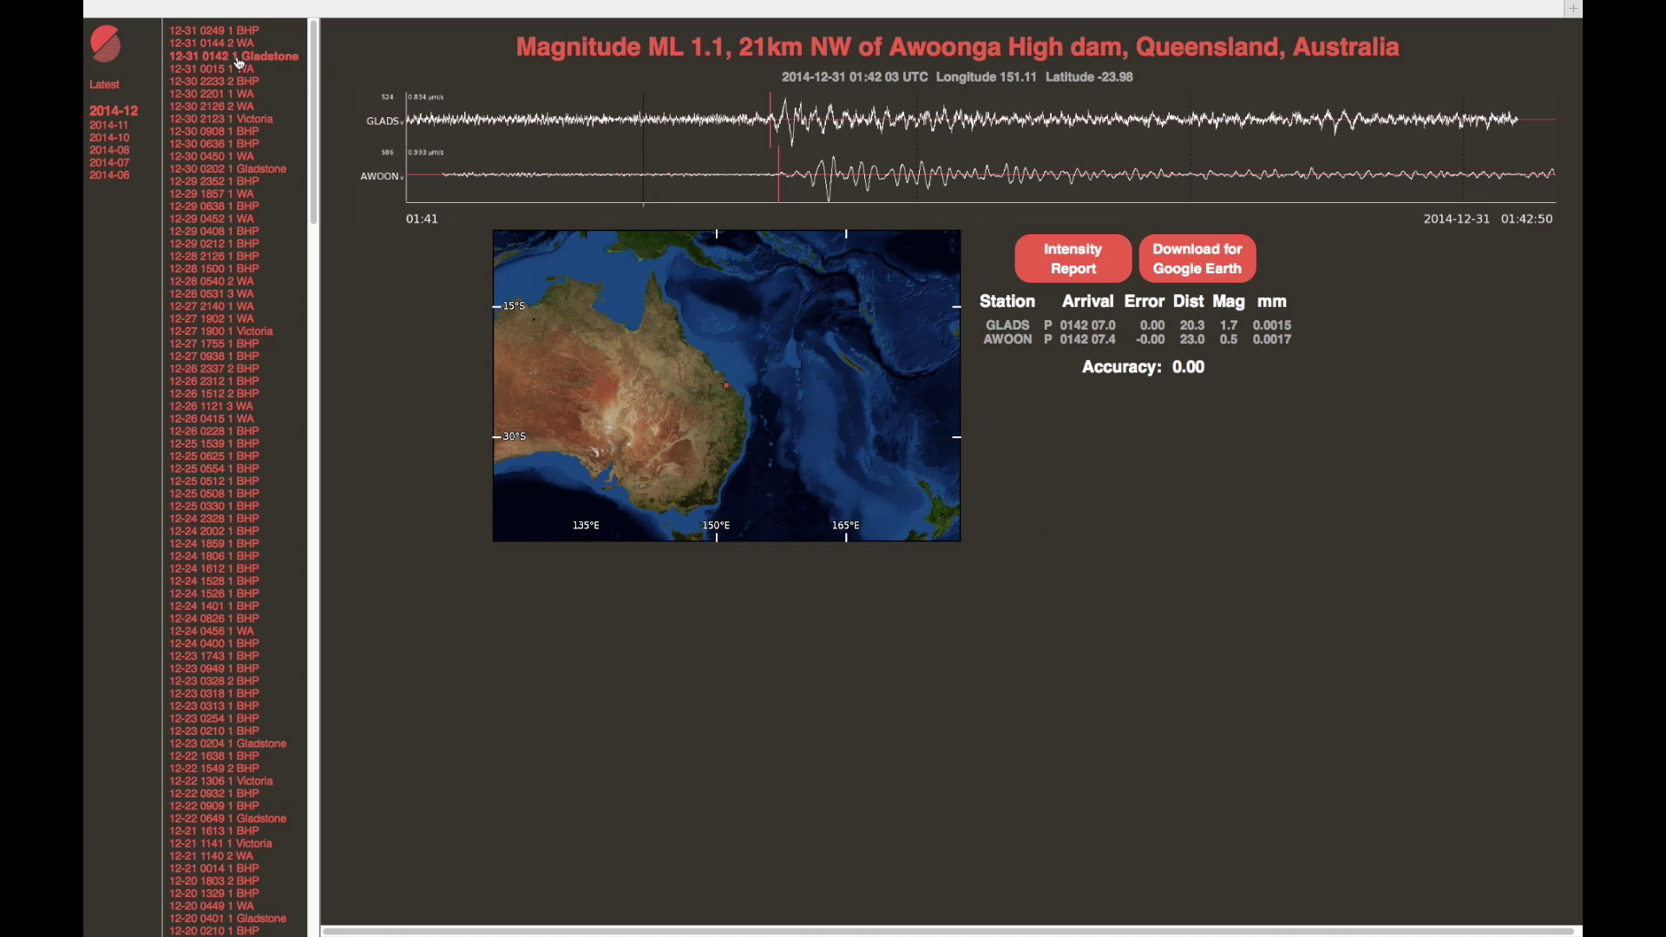
click(242, 75)
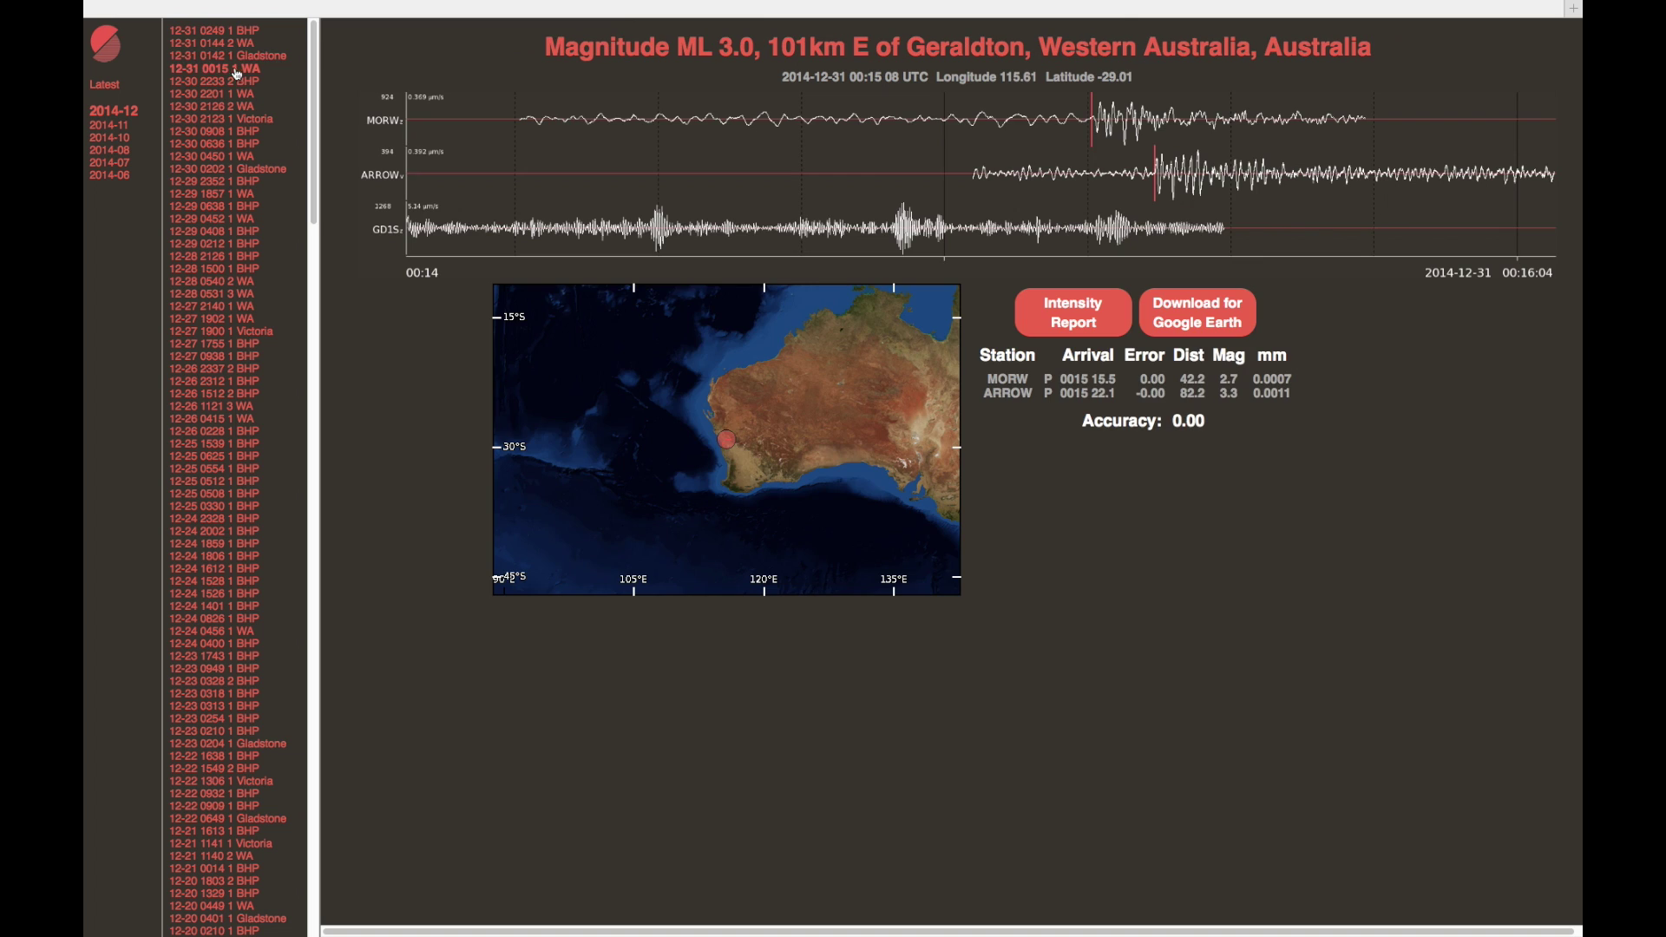
click(112, 88)
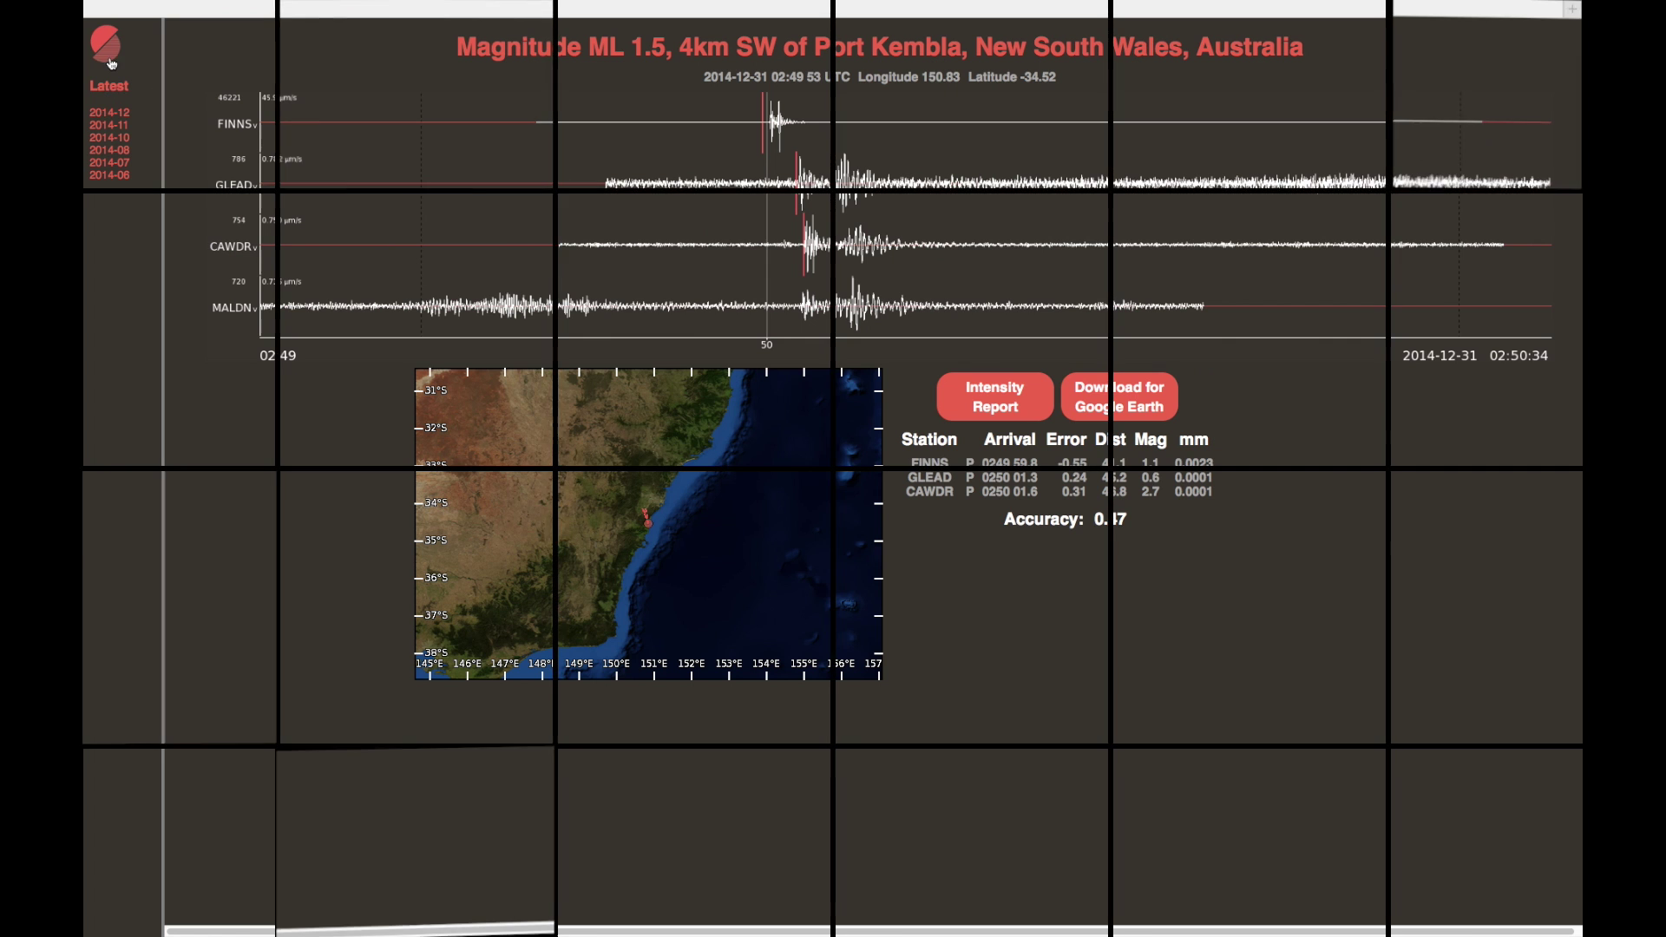